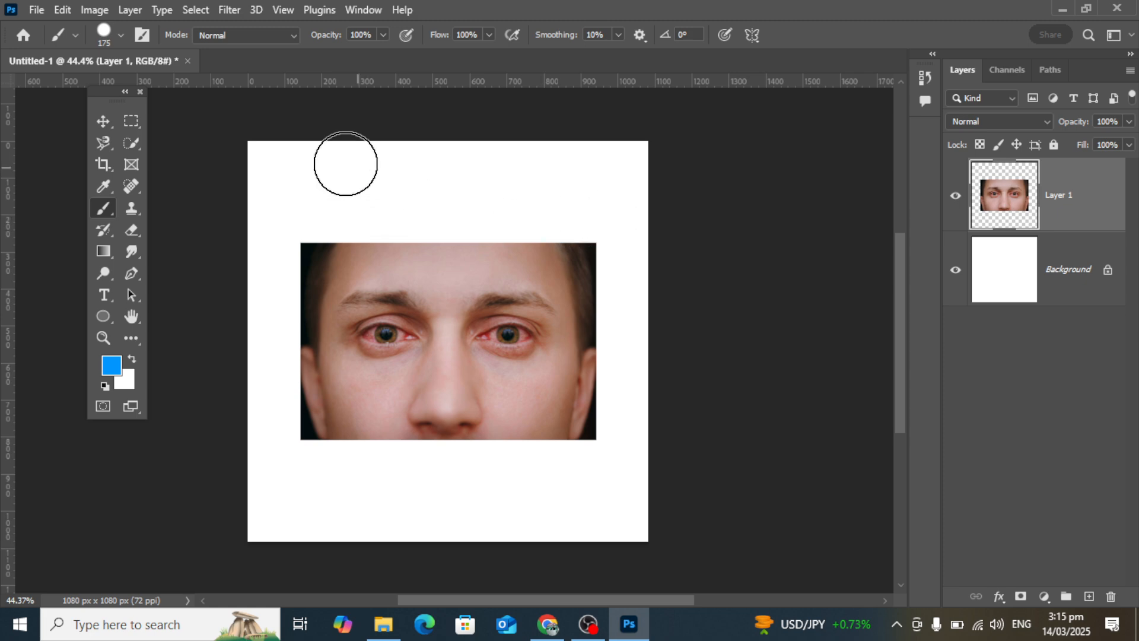
Step: Try cloning the photo's left eye onto the forehead with the Clone Stamp tool and undo the painted strokes
left_click(134, 185)
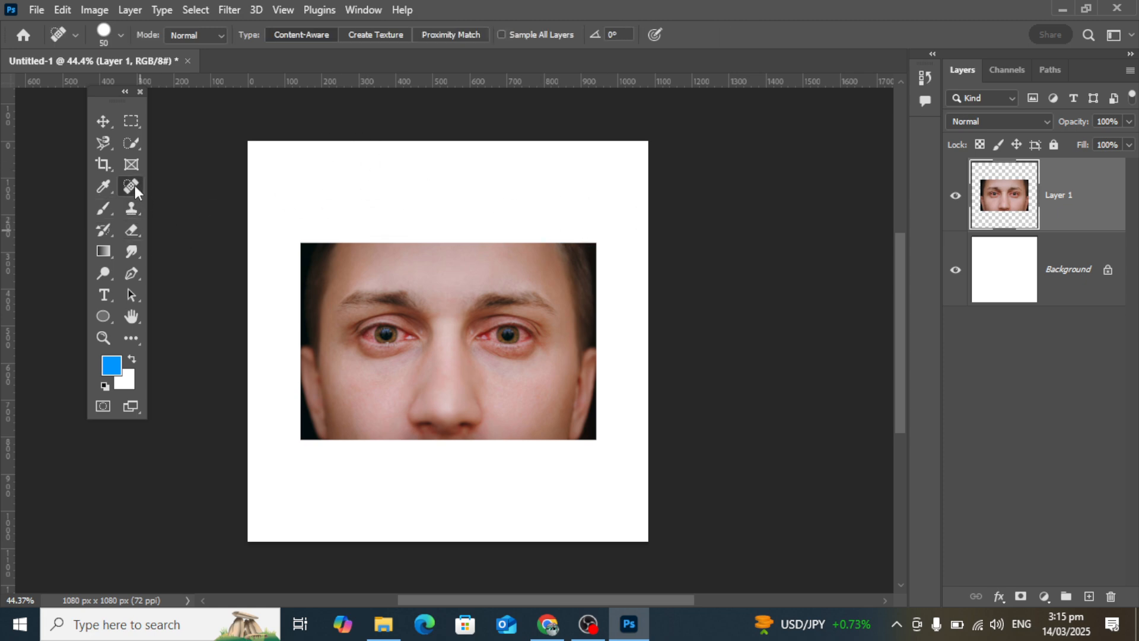
left_click(105, 214)
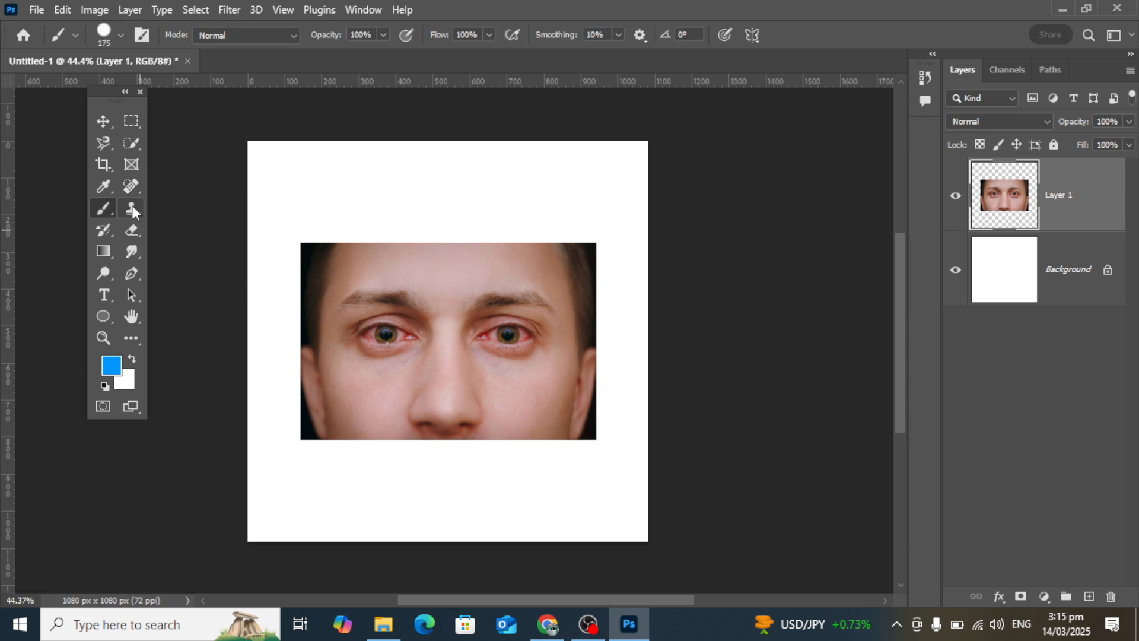
left_click(132, 207)
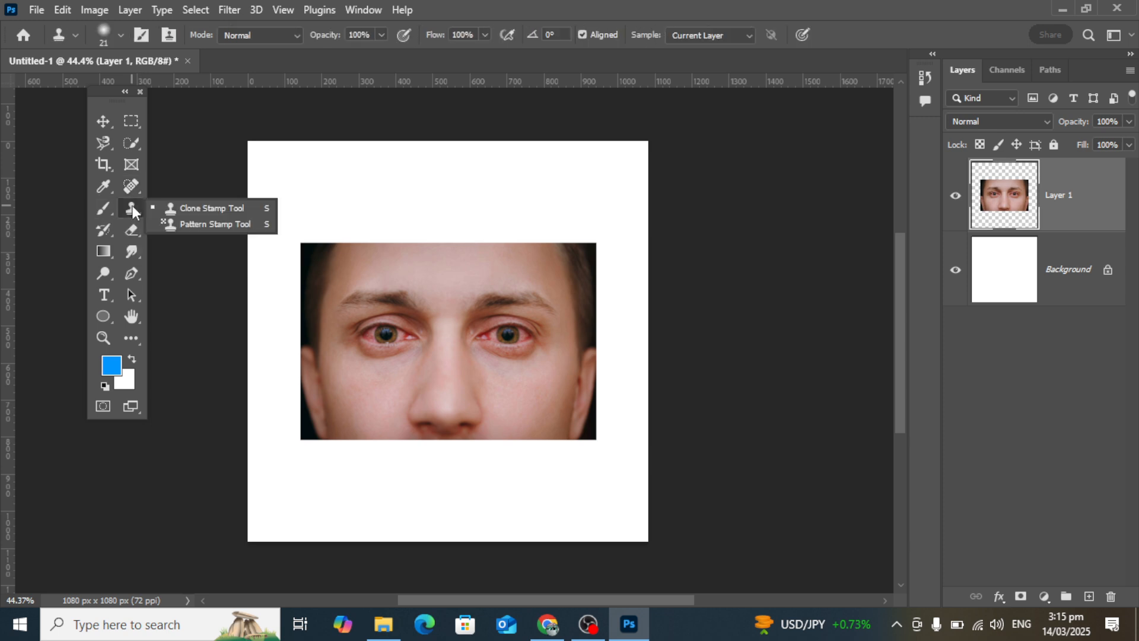
left_click(216, 207)
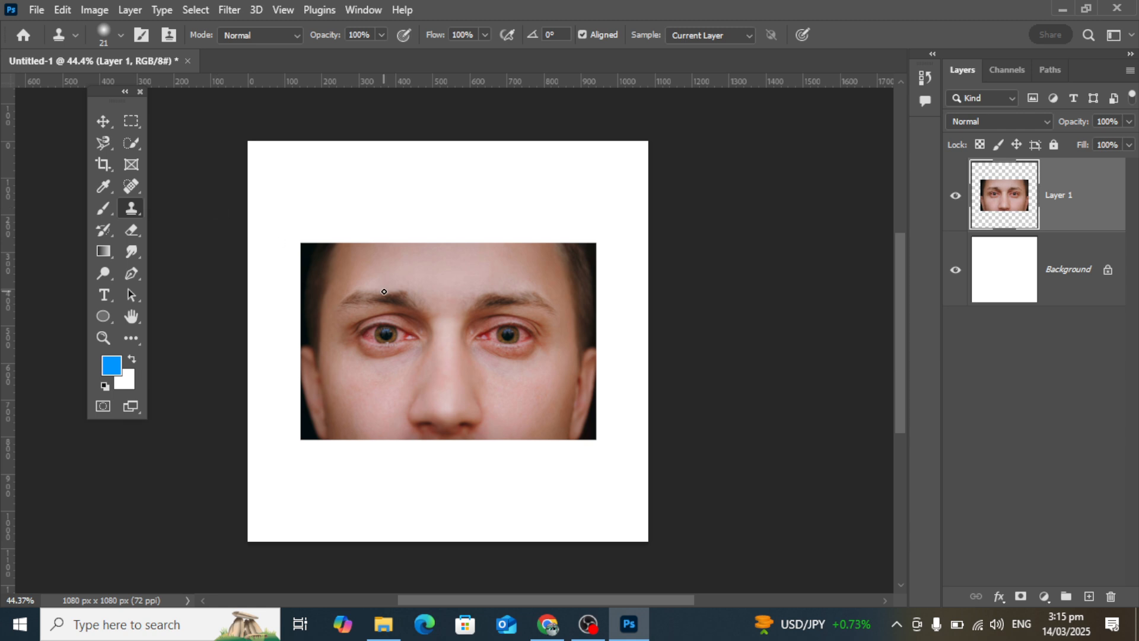
scroll(432, 331, "up", 4)
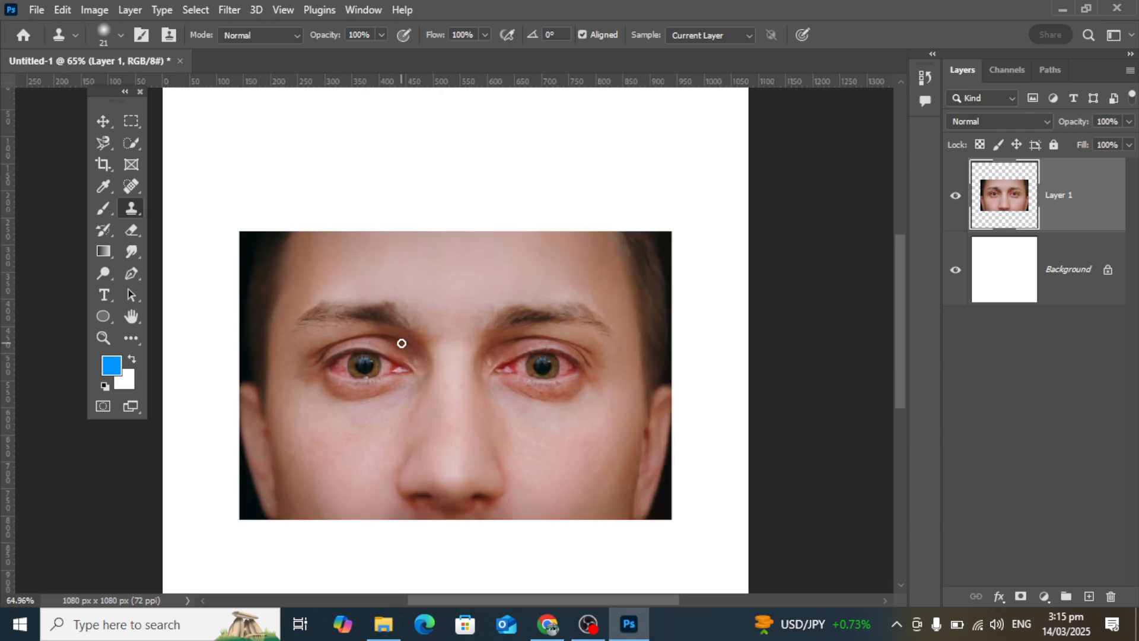
left_click_drag(400, 331, 399, 302)
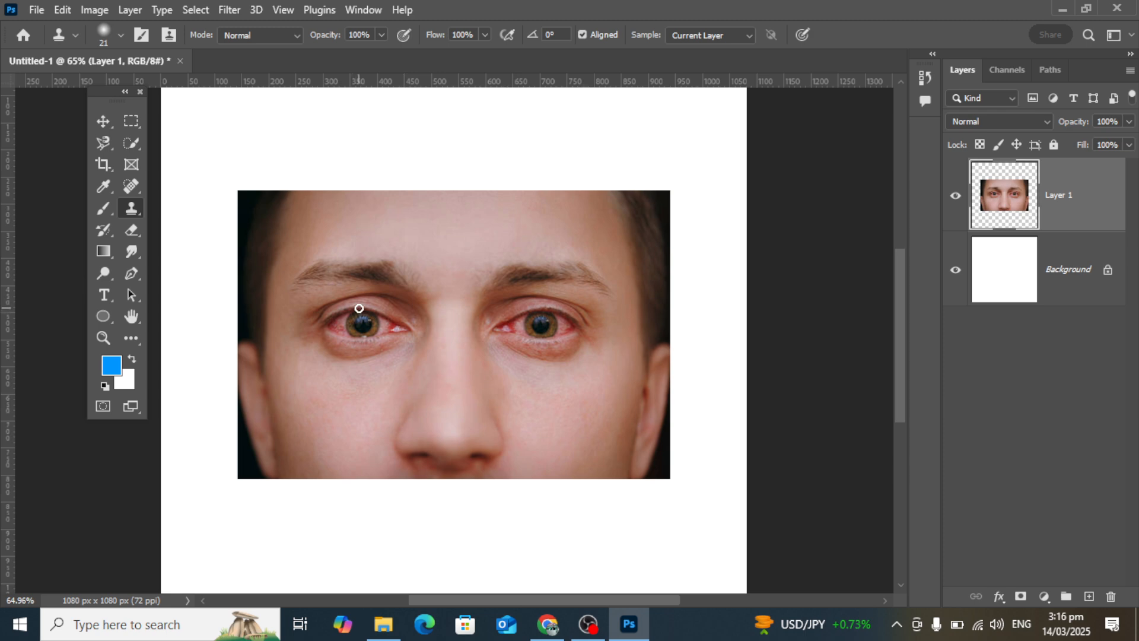
left_click_drag(366, 323, 363, 327)
mouse_move(442, 237)
left_mouse_down()
mouse_move(473, 244)
mouse_move(467, 233)
mouse_move(448, 248)
mouse_move(441, 231)
mouse_move(435, 243)
mouse_move(467, 227)
mouse_move(404, 229)
mouse_move(429, 236)
mouse_move(410, 245)
mouse_move(440, 246)
mouse_move(402, 232)
mouse_move(468, 222)
mouse_move(482, 237)
mouse_move(445, 220)
mouse_move(410, 239)
left_mouse_up()
mouse_move(429, 247)
left_mouse_down()
mouse_move(475, 258)
mouse_move(447, 257)
mouse_move(484, 238)
mouse_move(430, 257)
mouse_move(453, 246)
left_mouse_up()
key("ctrl+z")
Step: Try cloning from the tip of the nose onto the photo's right cheek and undo the stroke
scroll(453, 274, "down", 2)
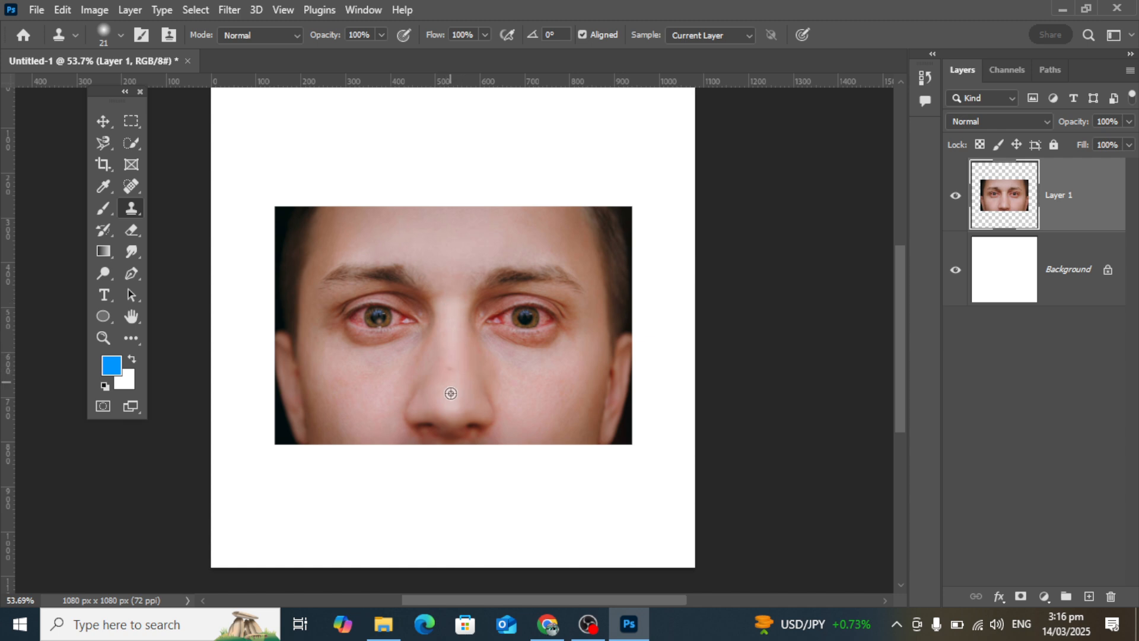
left_click(449, 398, "alt")
mouse_move(568, 385)
left_mouse_down()
mouse_move(530, 412)
mouse_move(537, 388)
mouse_move(552, 396)
mouse_move(584, 375)
mouse_move(531, 395)
mouse_move(570, 388)
mouse_move(544, 417)
mouse_move(531, 415)
mouse_move(523, 389)
mouse_move(581, 379)
mouse_move(531, 381)
mouse_move(586, 398)
mouse_move(496, 402)
mouse_move(553, 419)
left_mouse_up()
key("ctrl+z")
left_click(583, 285)
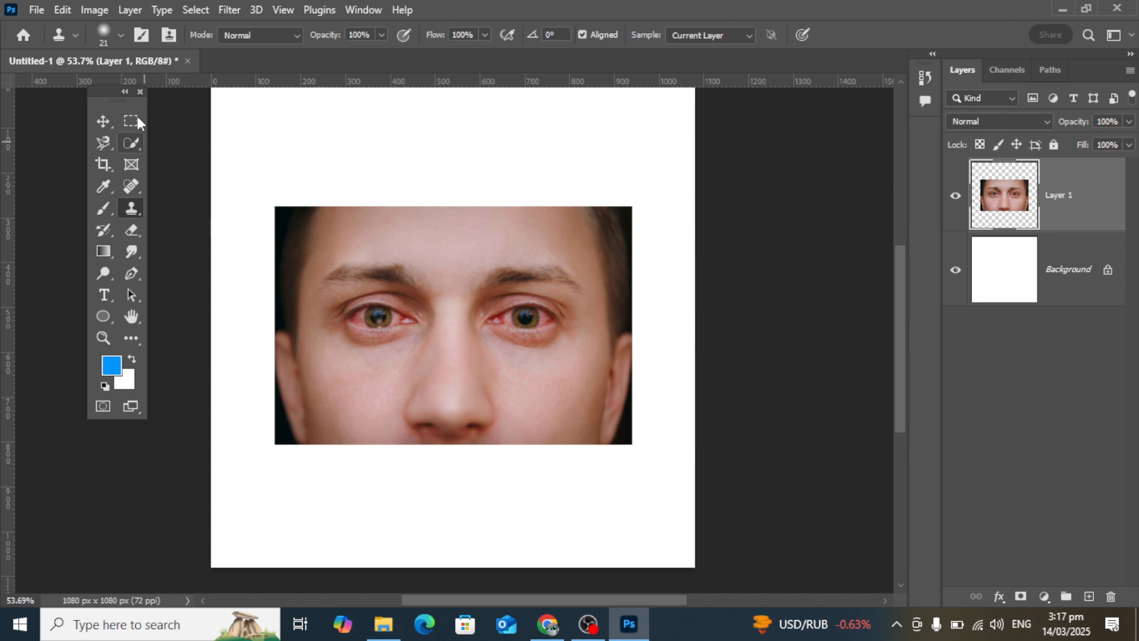
Step: Switch to Chrome and copy the Shutterstock "Scary Red Eyes" picture from the image results
left_click(111, 122)
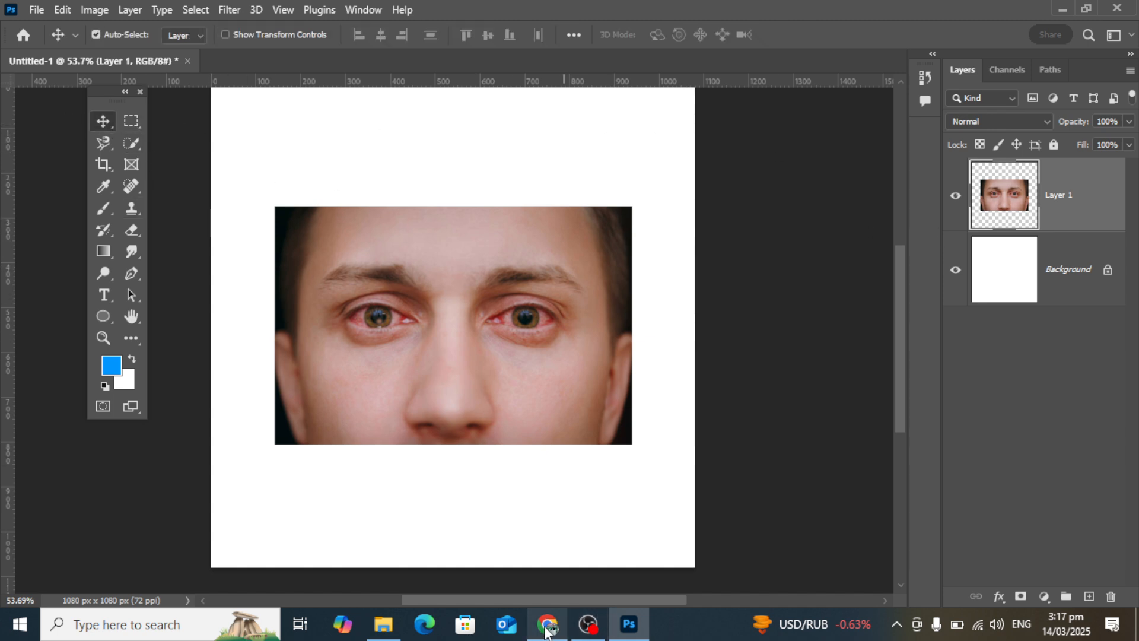
left_click(547, 624)
scroll(462, 391, "down", 3)
scroll(462, 391, "up", 3)
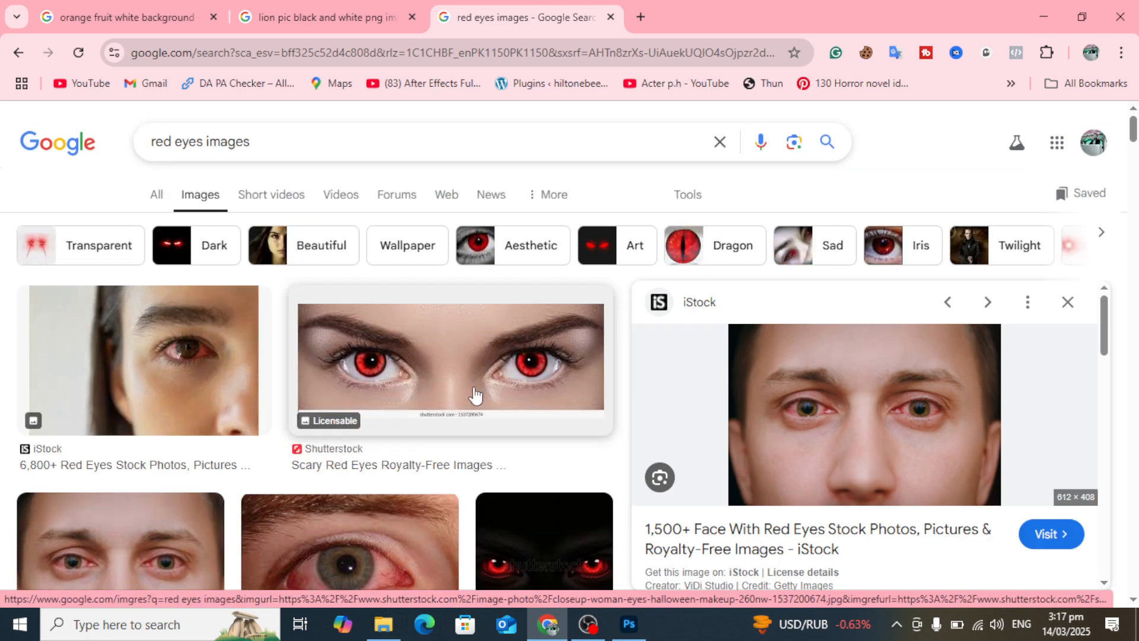
left_click(478, 365)
right_click(866, 356)
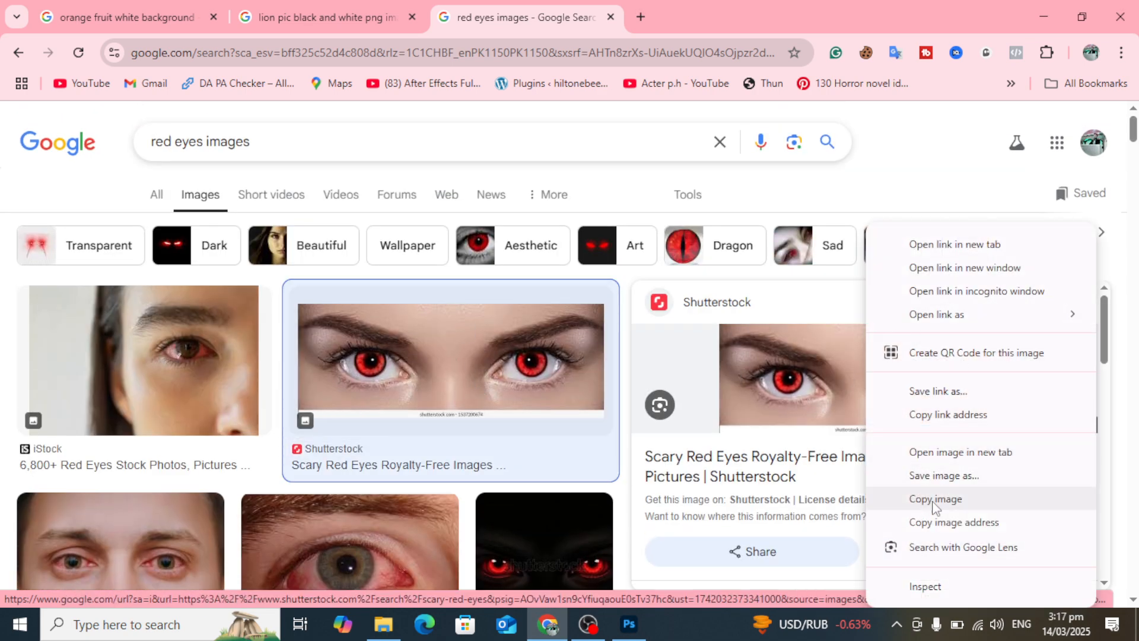
left_click(933, 500)
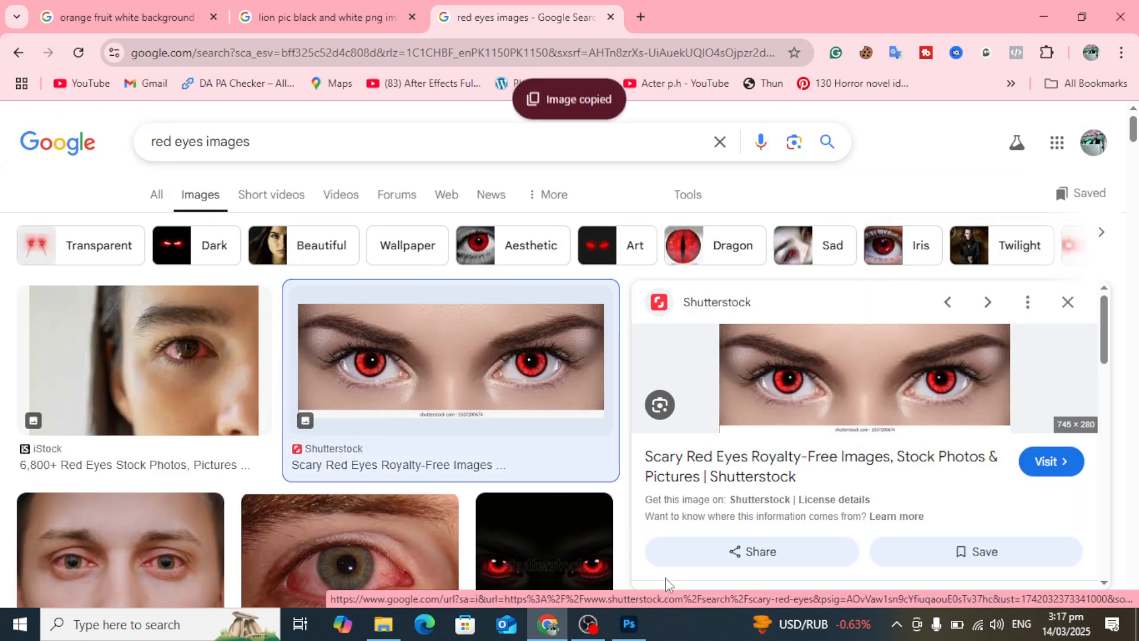
Step: Paste the copied red-eyes picture into the Photoshop document and arrange it above the face photo
left_click(628, 623)
key("ctrl+v")
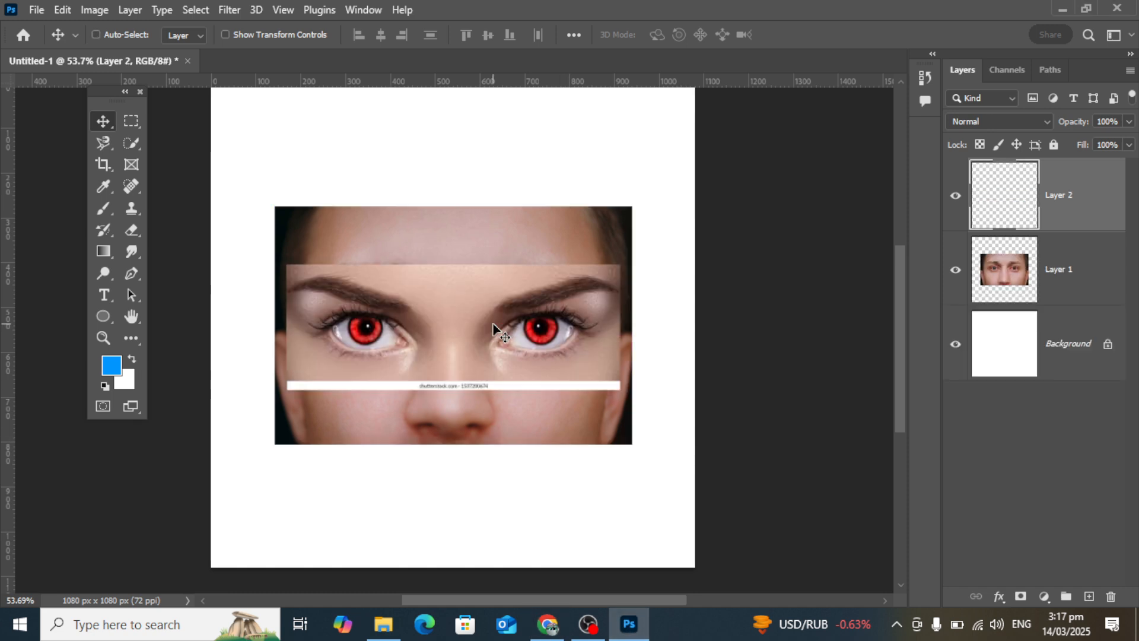
left_click_drag(485, 316, 471, 166)
left_click_drag(509, 348, 501, 417)
Step: Scale the face photo to about 72% and reposition it and the red-eyes picture, one centred above the other
key("ctrl+t")
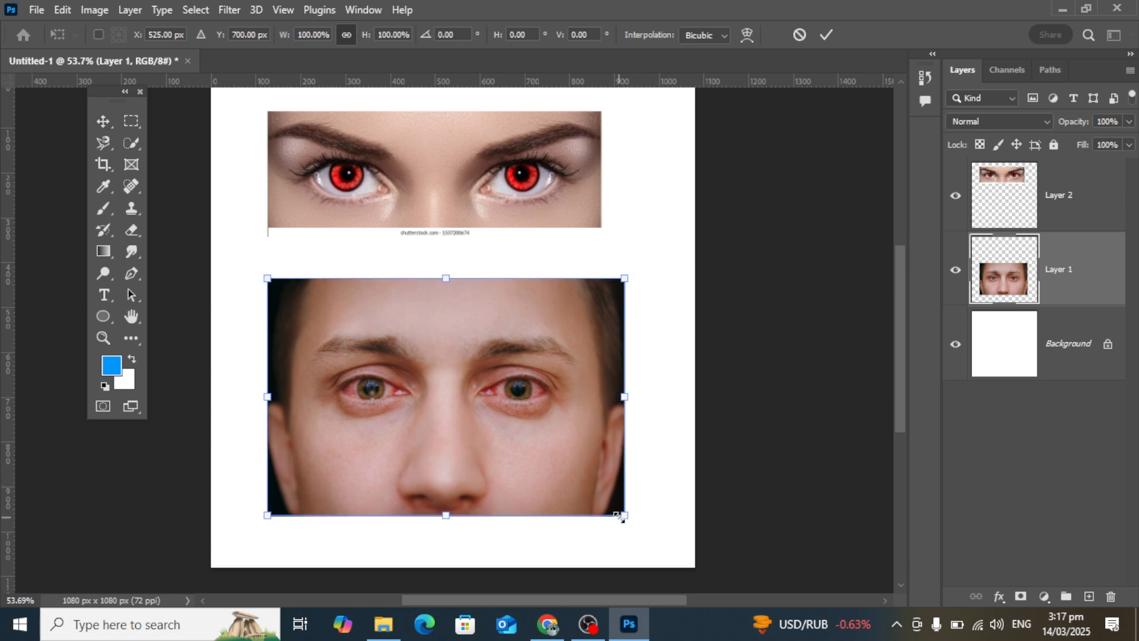
left_click_drag(624, 516, 569, 482)
left_click_drag(437, 385, 467, 402)
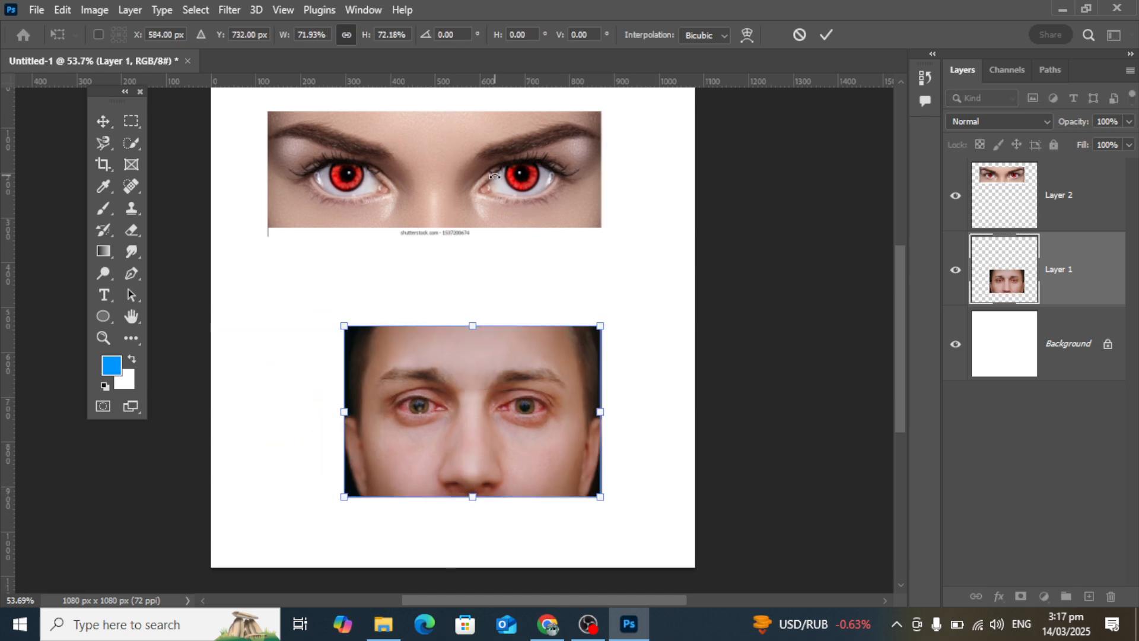
left_click(105, 121)
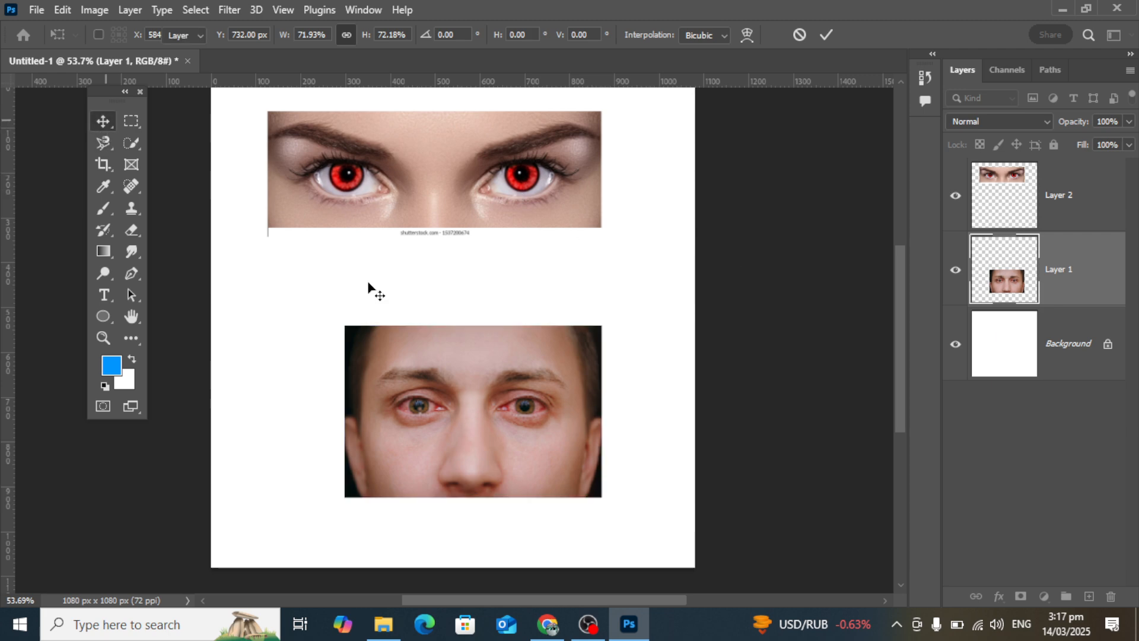
left_click_drag(461, 410, 421, 406)
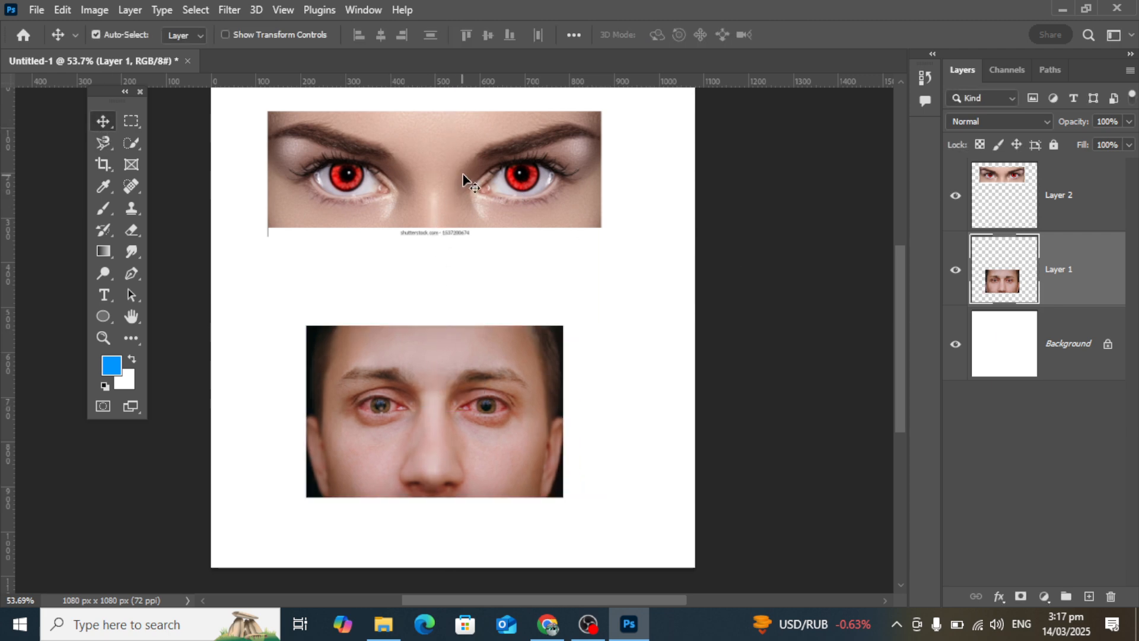
left_click_drag(463, 175, 471, 228)
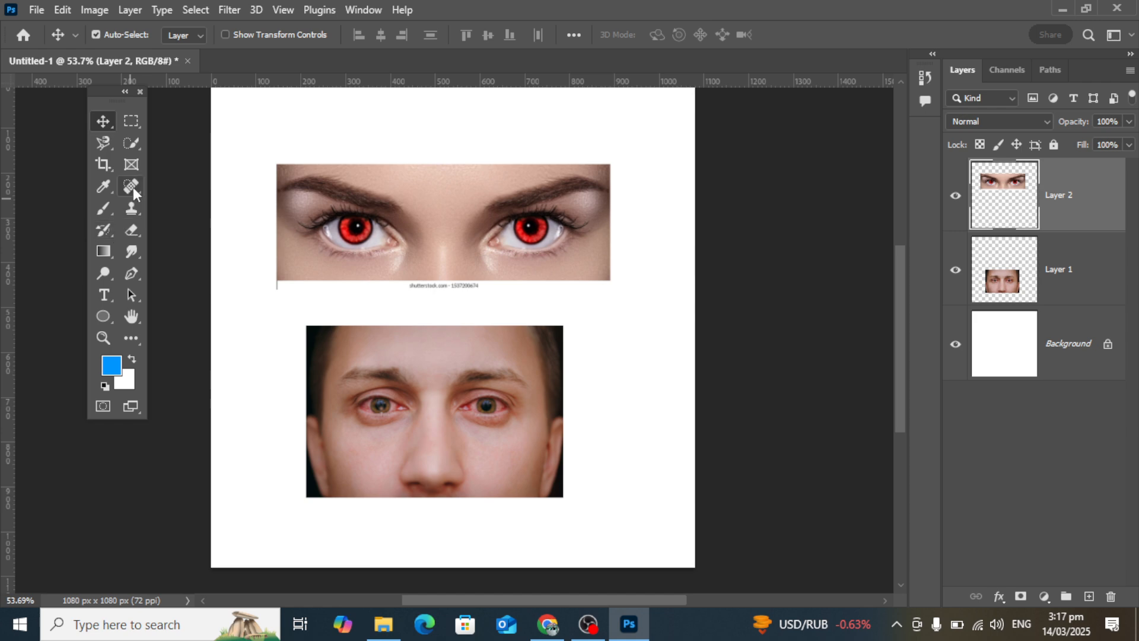
Step: Try cloning the face photo's left eye onto the forehead of the red-eyes picture with Layer 1 active
left_click(132, 214)
left_click(190, 203)
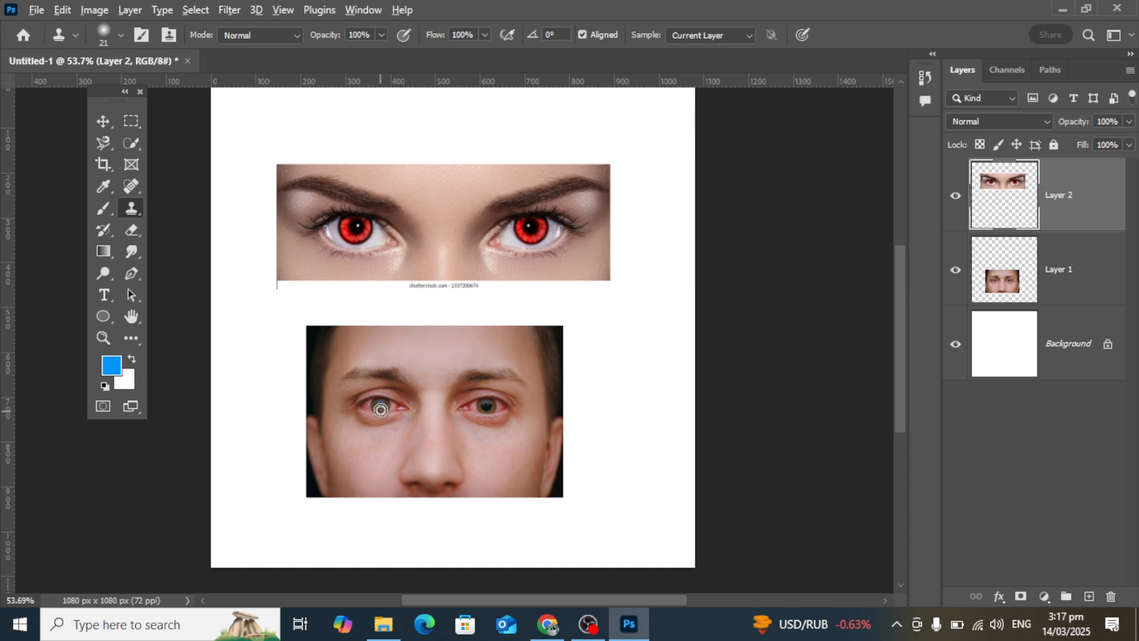
left_click(379, 407, "alt")
left_click(1033, 279)
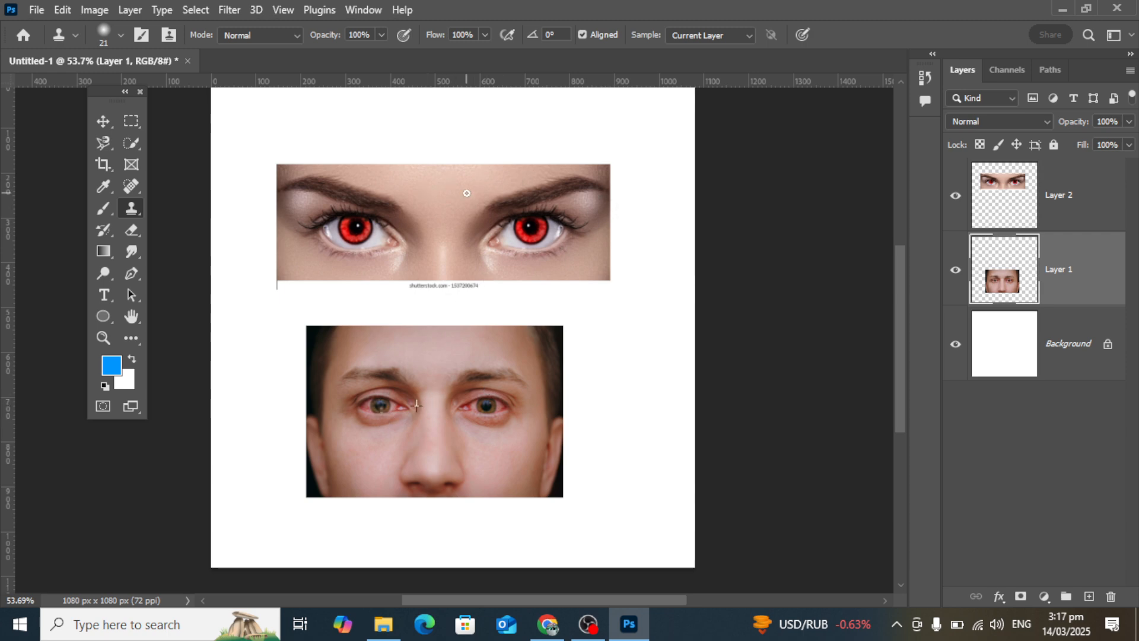
mouse_move(460, 186)
left_mouse_down()
mouse_move(491, 211)
mouse_move(469, 205)
left_mouse_up()
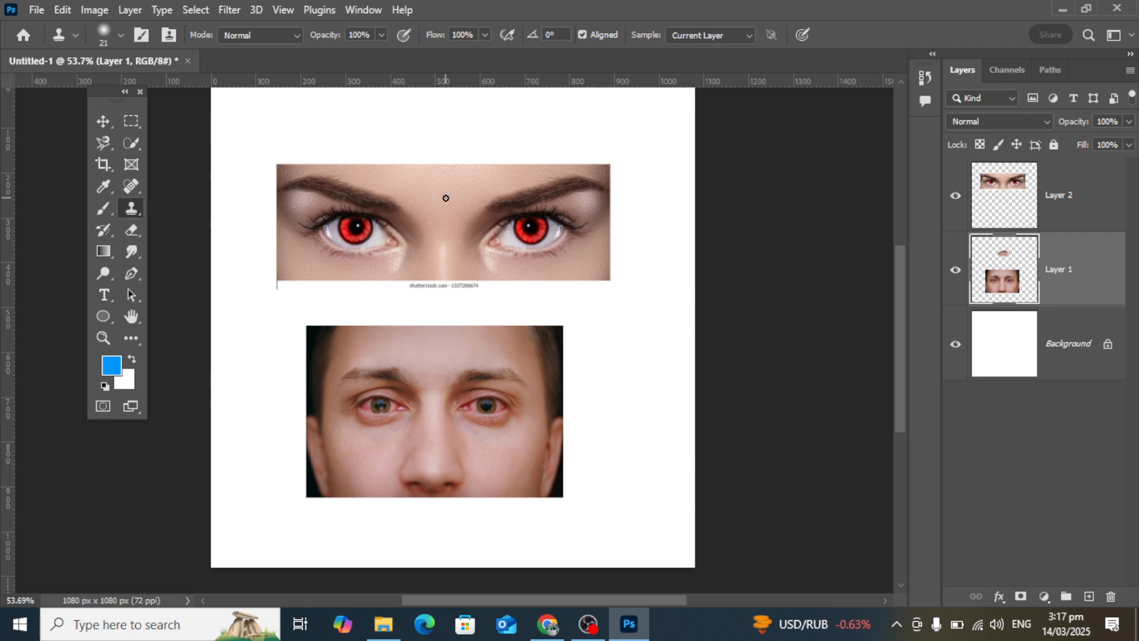
Step: Select Layer 1 and Layer 2 together and merge them into one layer
left_click(1028, 216, "shift")
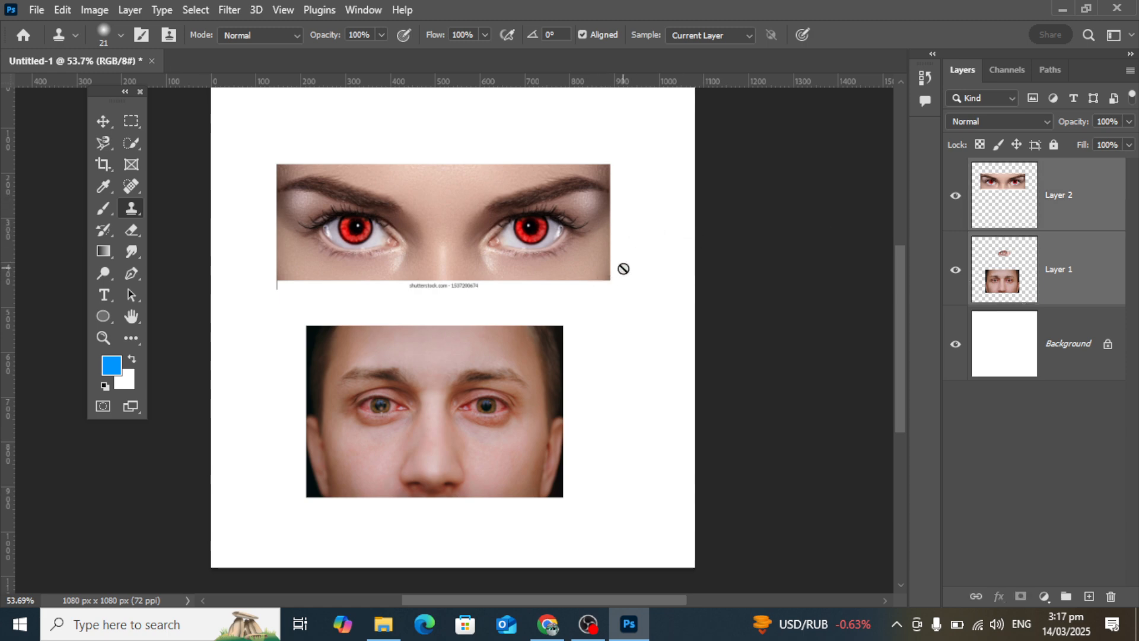
left_click(103, 121)
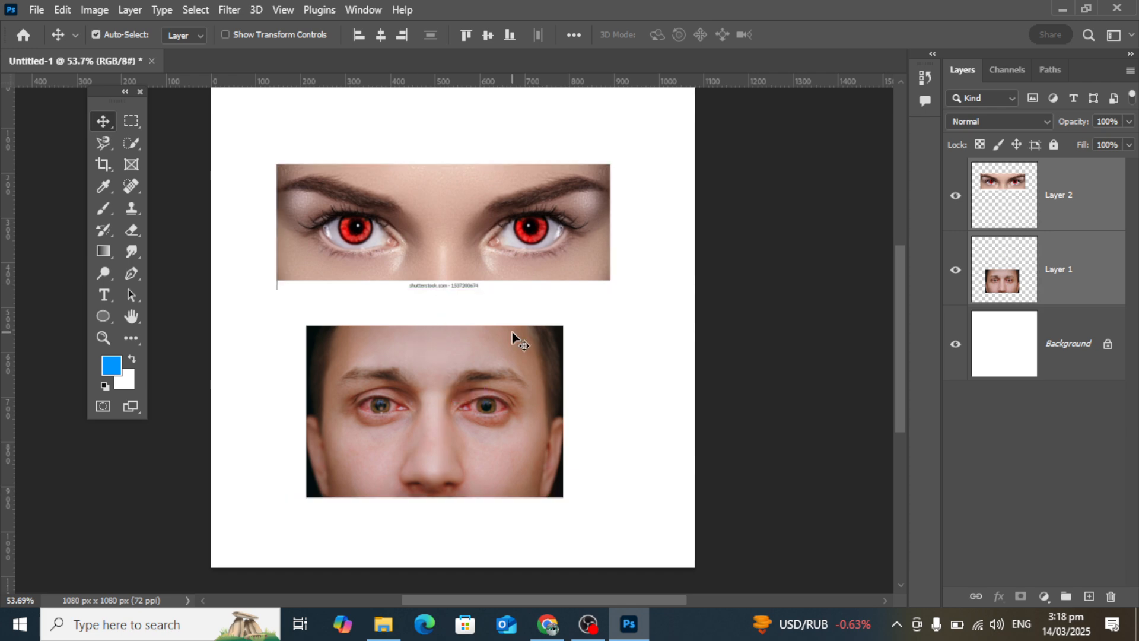
left_click(1068, 201)
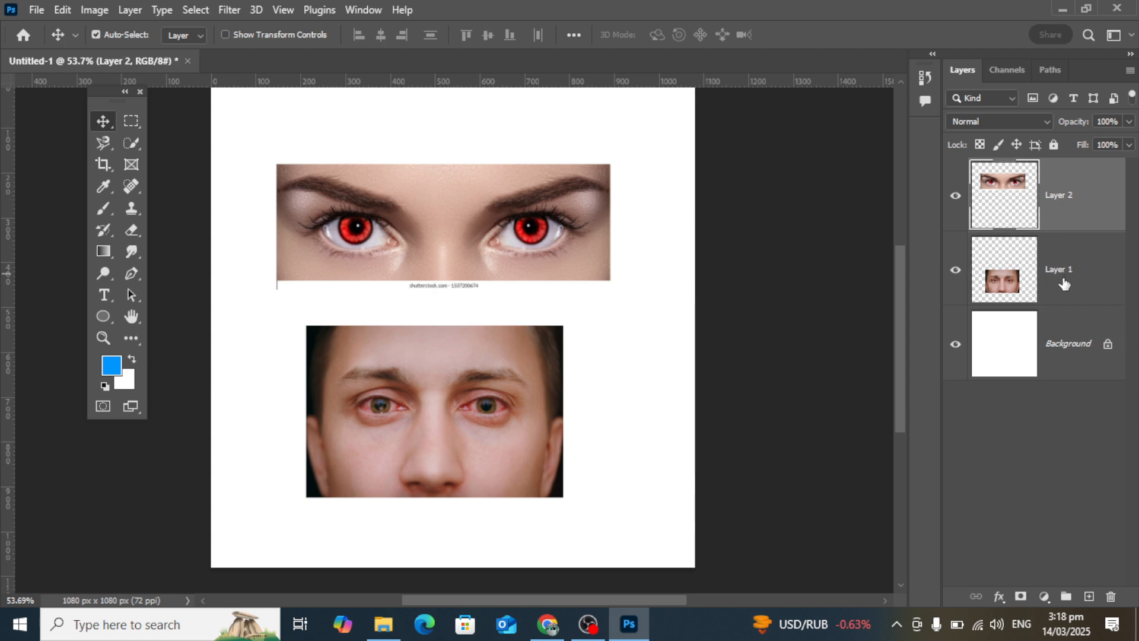
left_click(1064, 277)
left_click(1064, 199)
left_click(1061, 279, "shift")
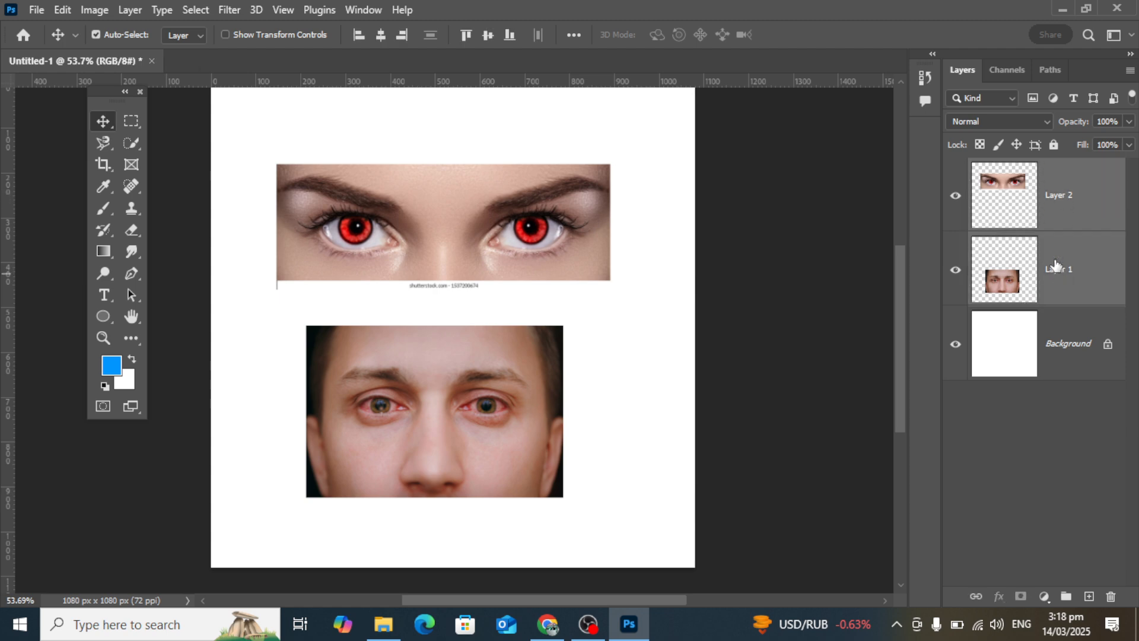
right_click(1050, 255)
left_click(908, 518)
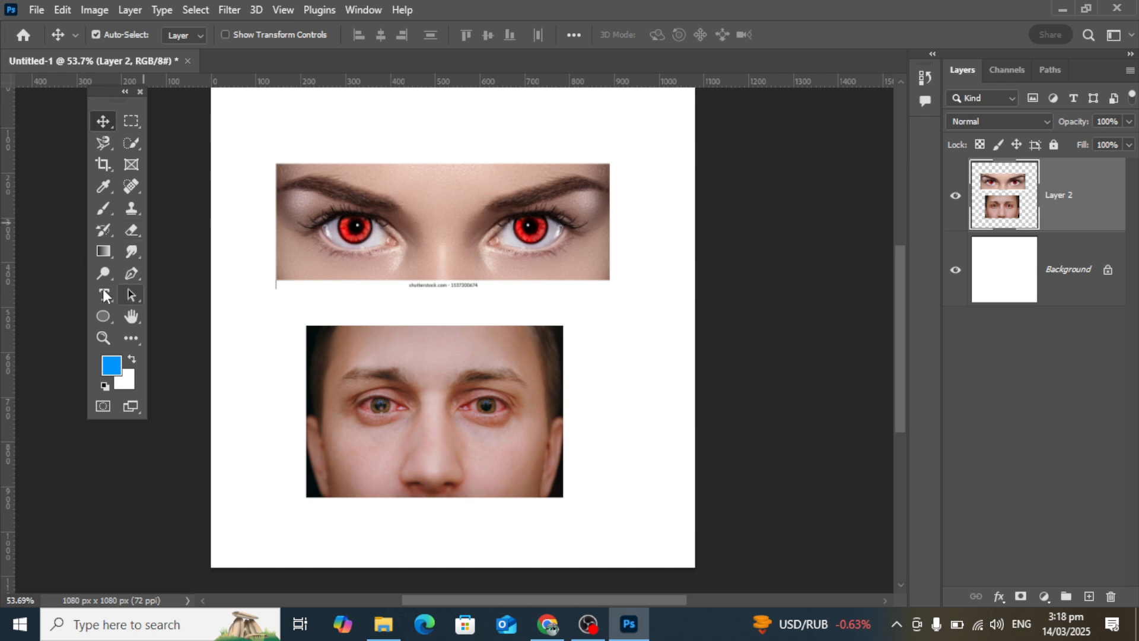
Step: Clone the face photo's left eye between the eyebrows of the red-eyes picture on the merged layer
left_click(132, 208)
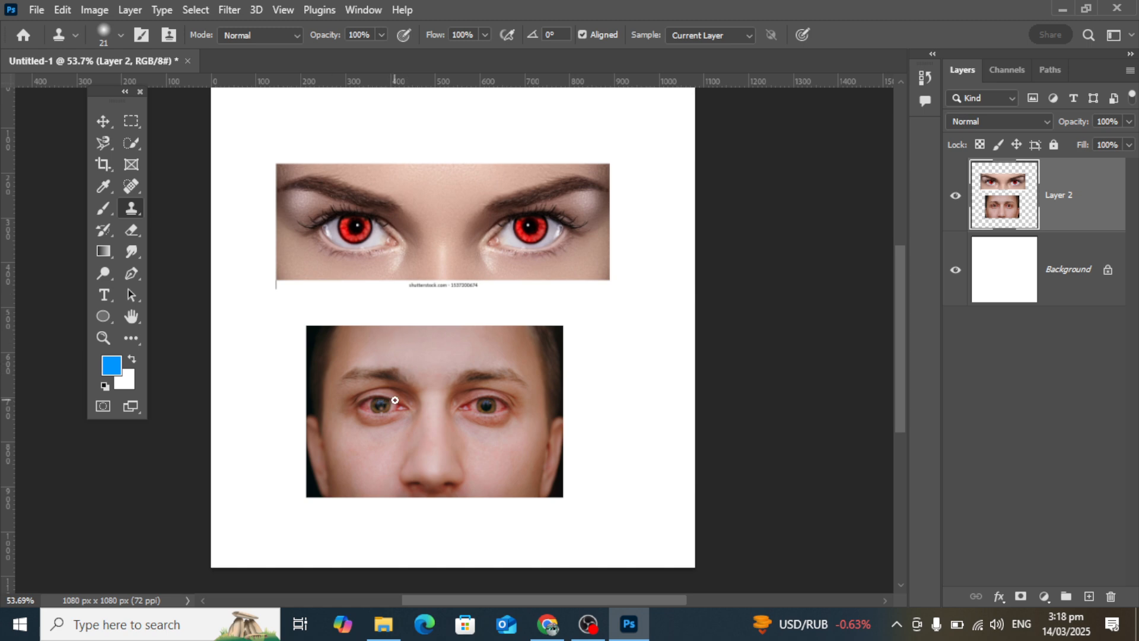
left_click(380, 406, "alt")
mouse_move(444, 193)
left_mouse_down()
mouse_move(483, 178)
mouse_move(404, 190)
mouse_move(442, 191)
left_mouse_up()
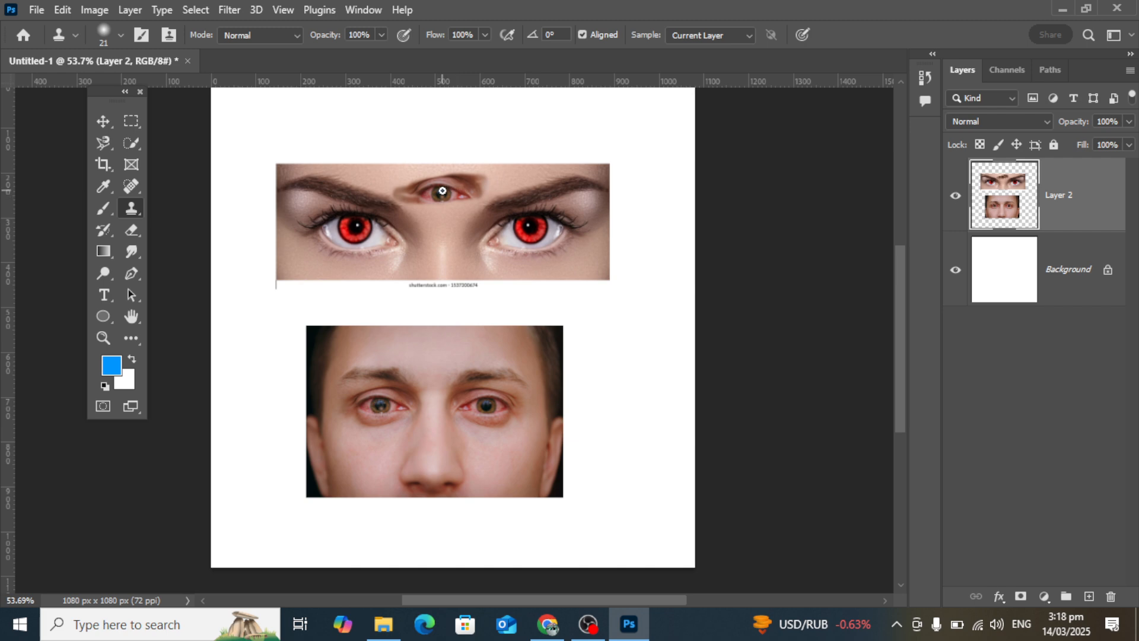
Step: Undo the cloned eye and the merging of Layer 1 and Layer 2
key("ctrl+z")
key("ctrl+z")
key("ctrl+z")
key("ctrl+z")
key("ctrl+z")
key("ctrl+z")
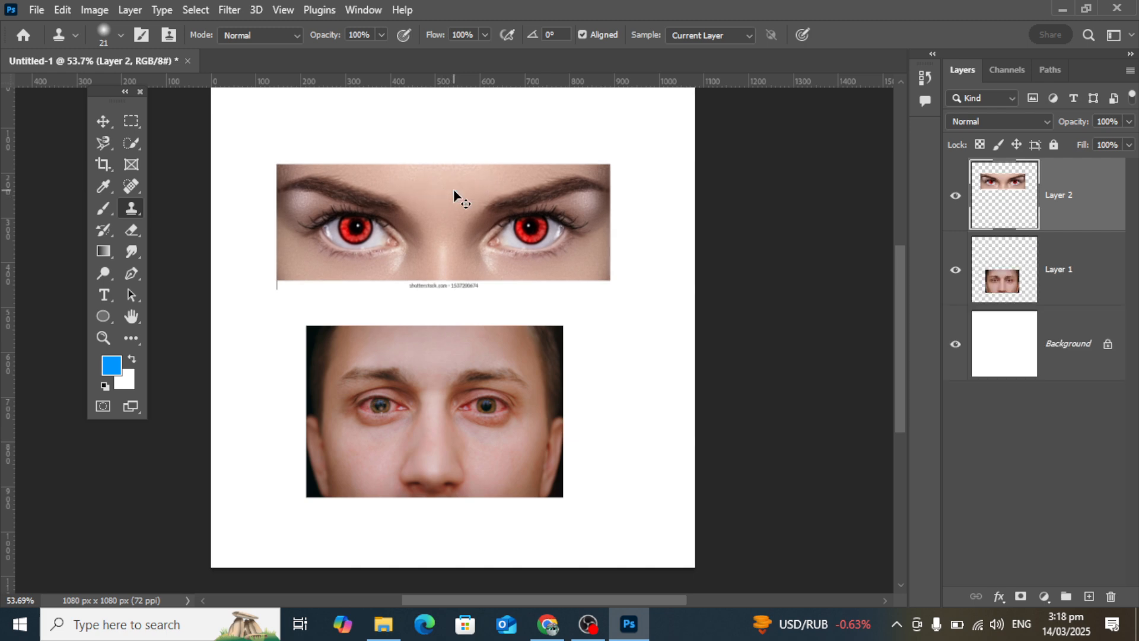
Step: Sample the face photo's left eye on Layer 1 as the clone source and merge Layer 1 with Layer 2
left_click(1077, 283)
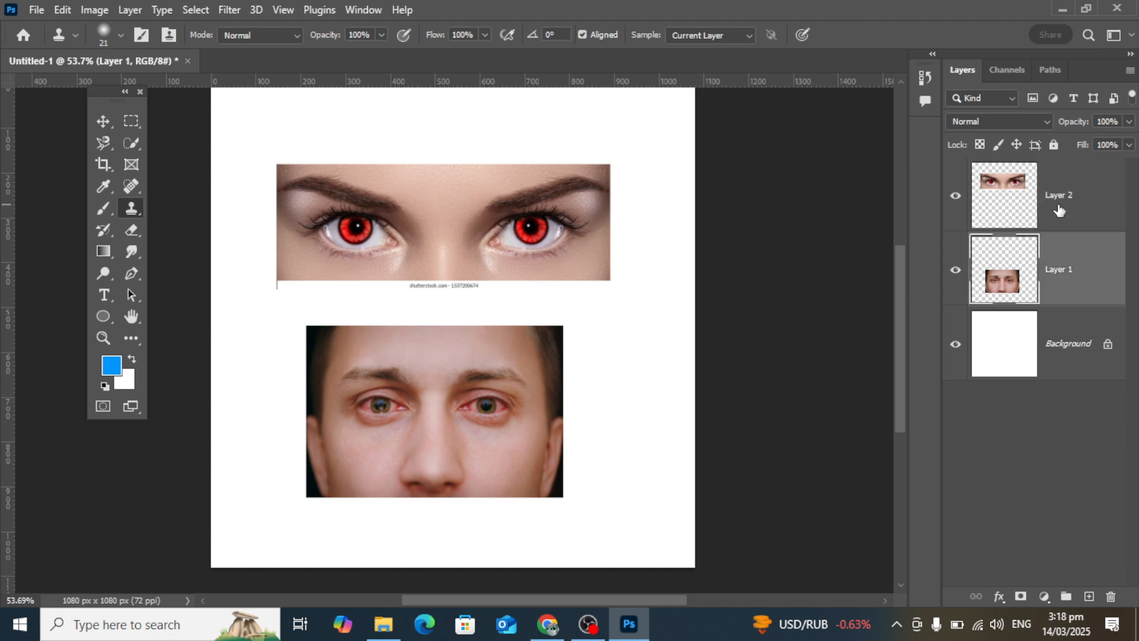
left_click(1060, 208)
left_click(1066, 261)
left_click(379, 406, "alt")
left_click(1035, 202, "shift")
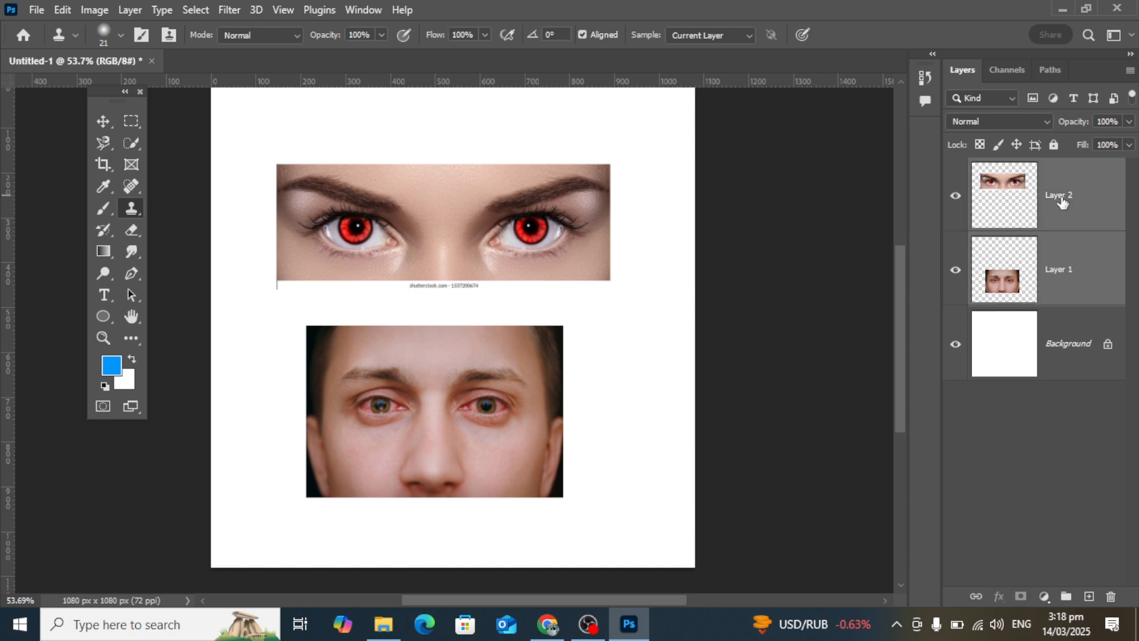
right_click(1061, 202)
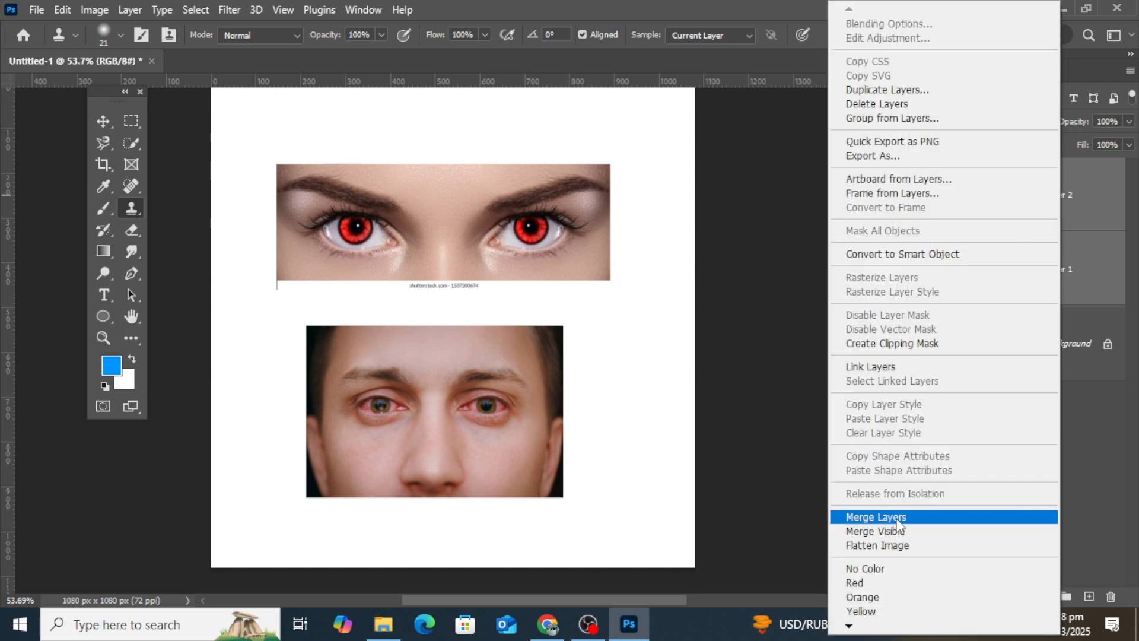
left_click(899, 521)
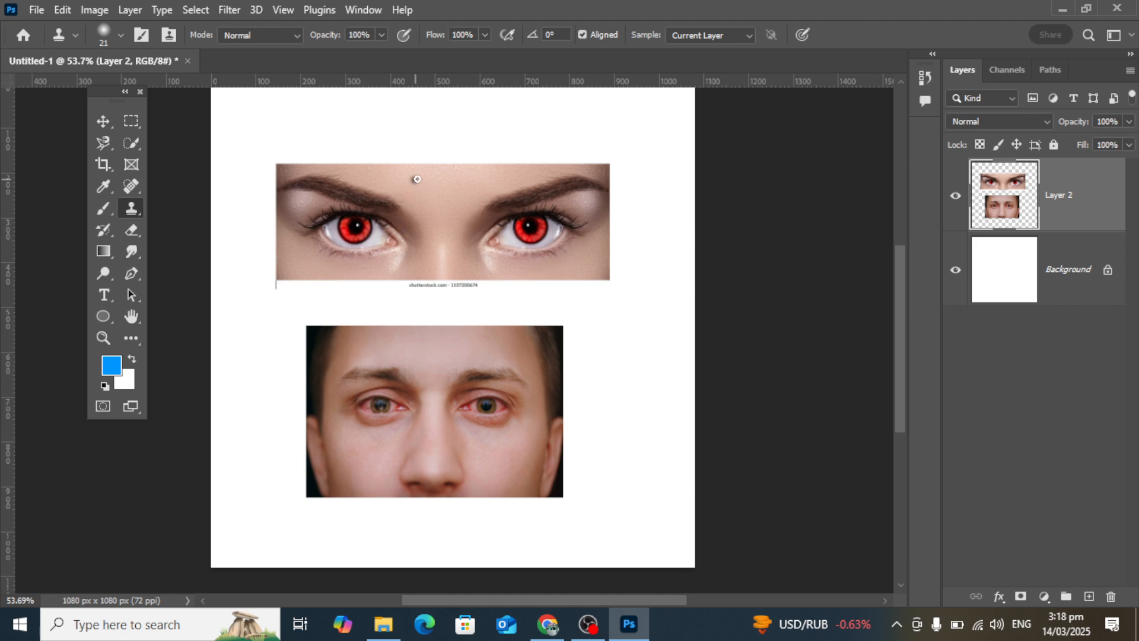
Step: Paint the sampled eye onto the forehead between the eyebrows of the red-eyes picture with the Clone Stamp tool
mouse_move(413, 178)
left_mouse_down()
mouse_move(461, 196)
mouse_move(460, 177)
mouse_move(425, 186)
left_mouse_up()
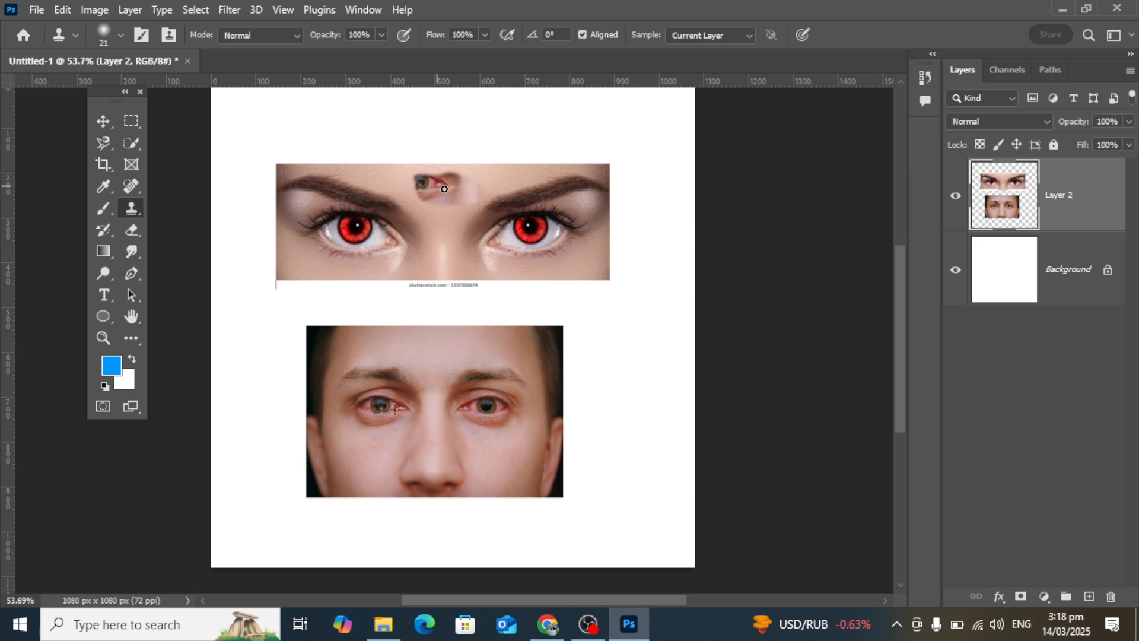
mouse_move(444, 189)
left_mouse_down()
mouse_move(398, 187)
mouse_move(448, 181)
left_mouse_up()
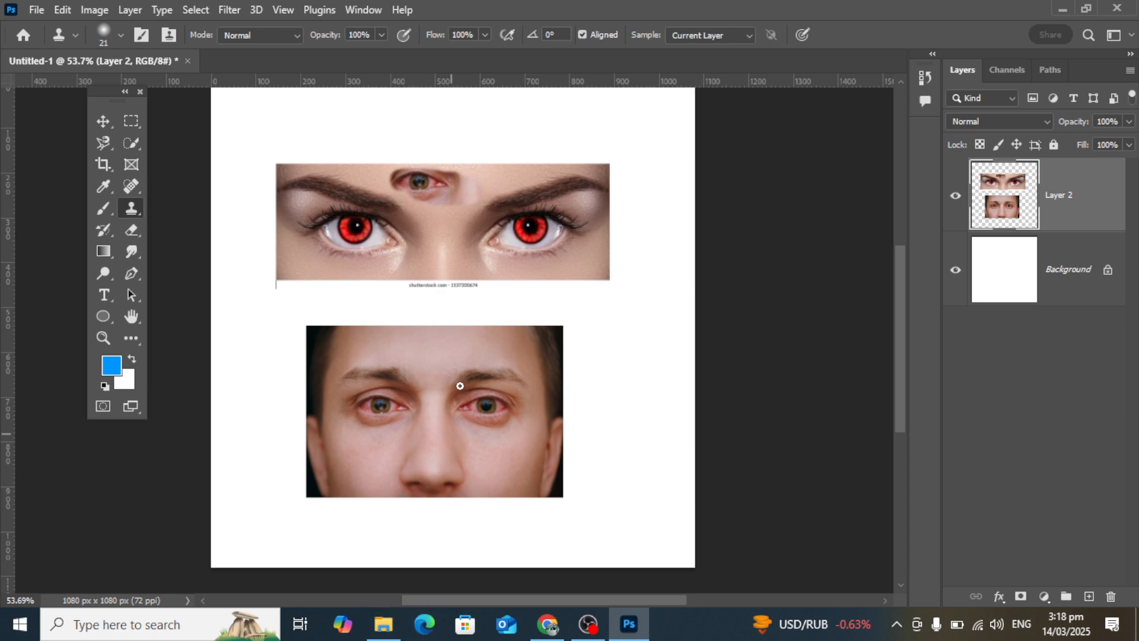
Step: Delete the face photo from the merged layer with a rectangular marquee and move the red-eyes picture slightly down
left_click(130, 120)
right_click(129, 118)
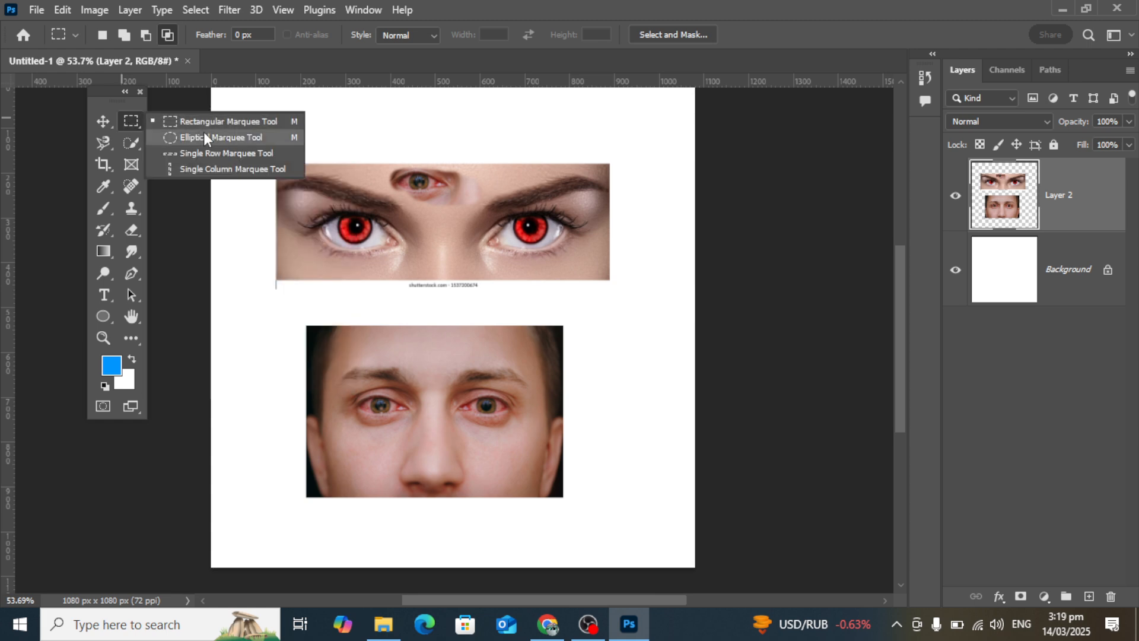
left_click(204, 121)
left_click_drag(274, 307, 605, 516)
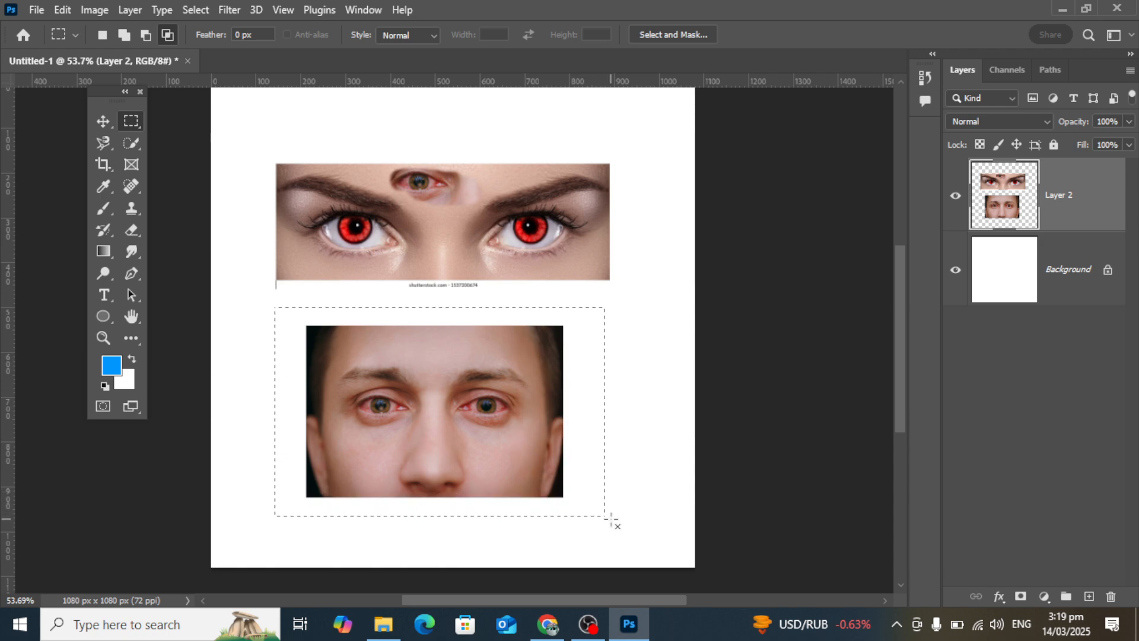
key("Delete")
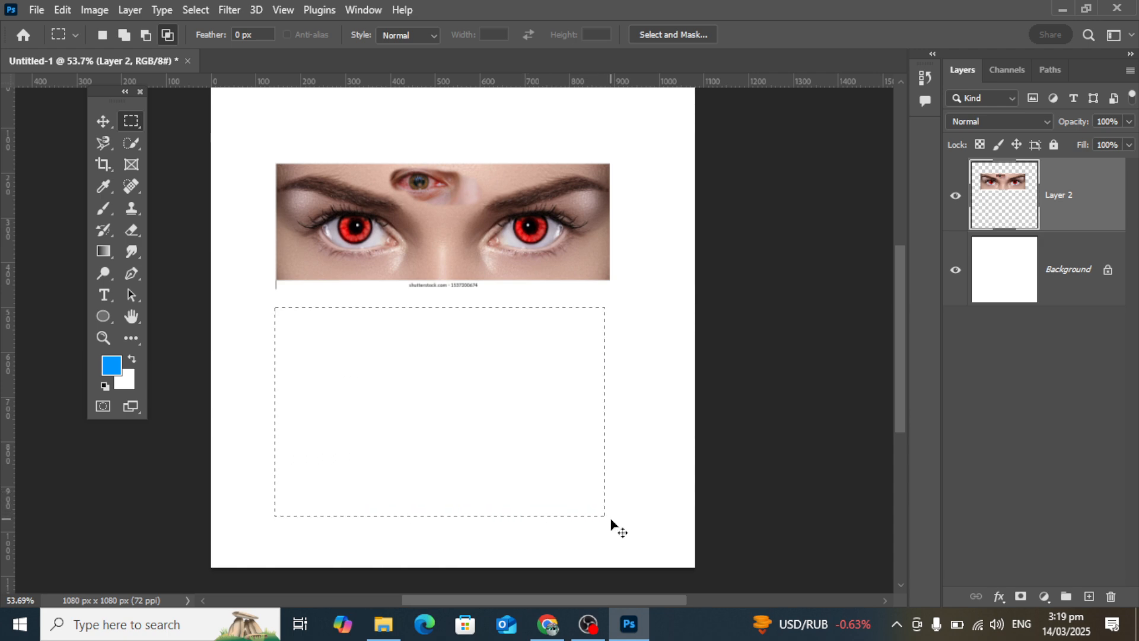
left_click(101, 119)
left_click_drag(420, 189, 417, 223)
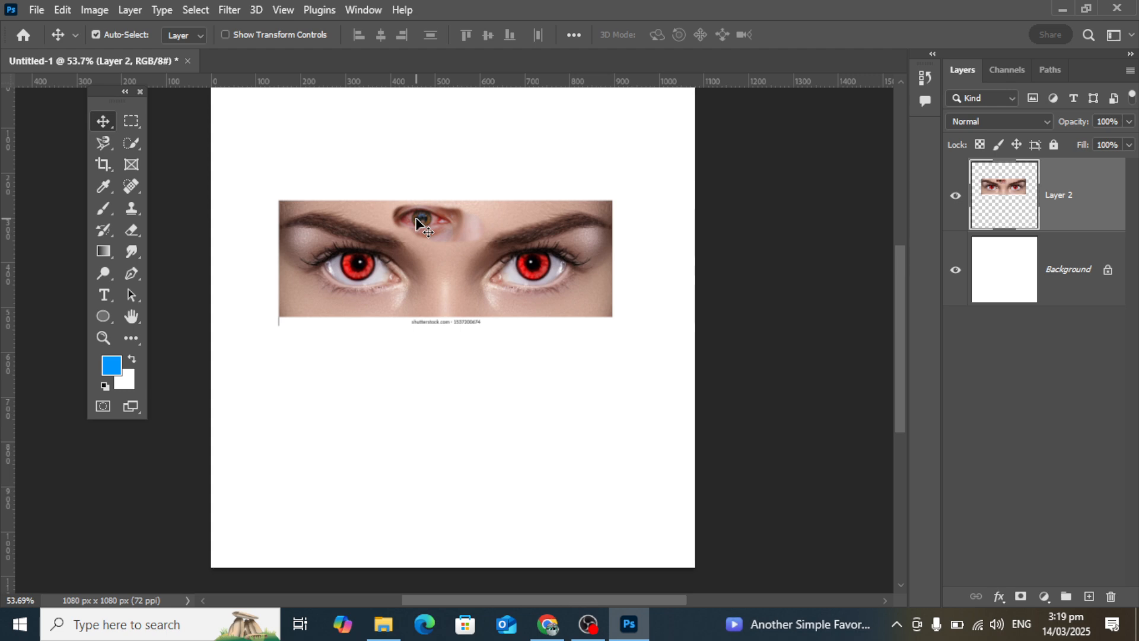
Step: Undo the move, the face photo's deletion, the cloned eye and the merging of Layer 1 and Layer 2
key("ctrl+z")
key("ctrl+z")
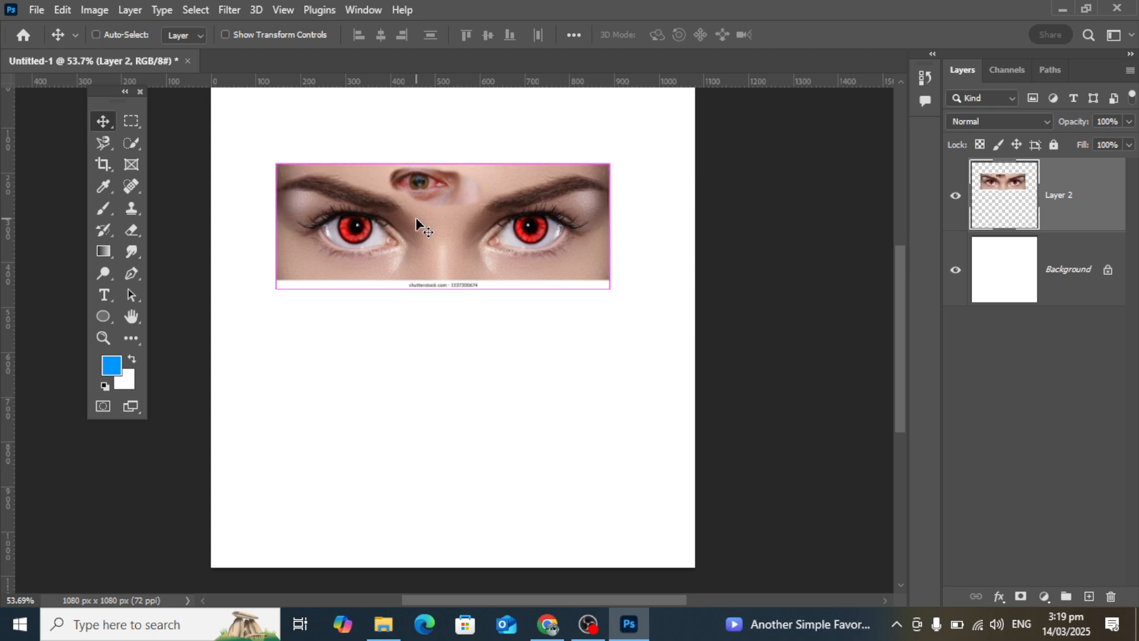
key("ctrl+z")
key("ctrl+z")
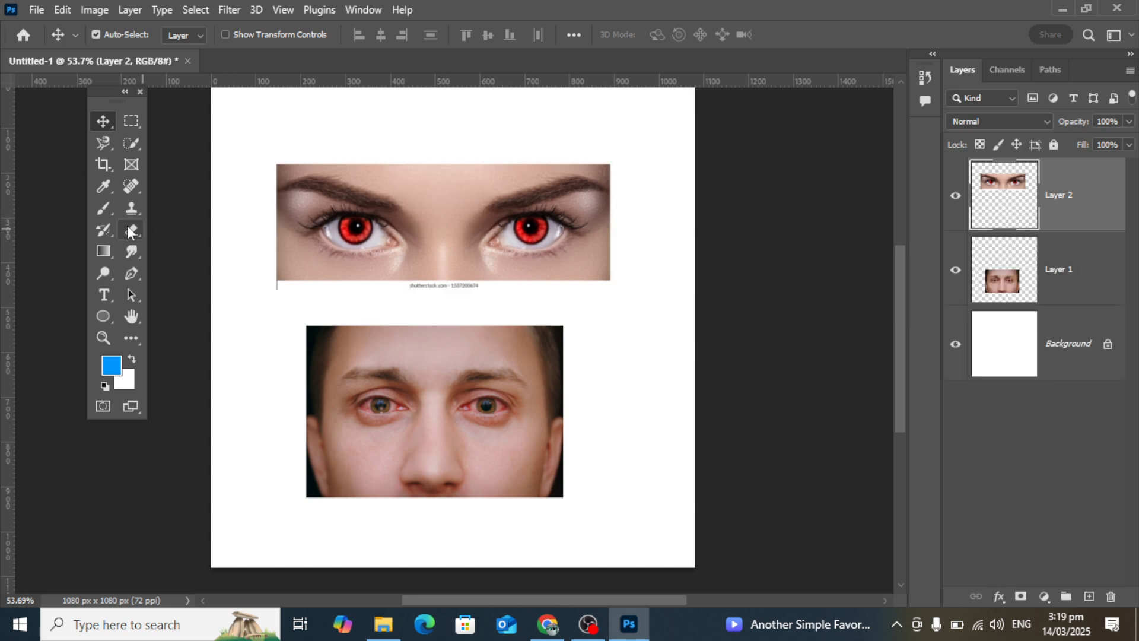
Step: Activate the Pattern Stamp tool and show the patterns in the Trees group
left_click(126, 208)
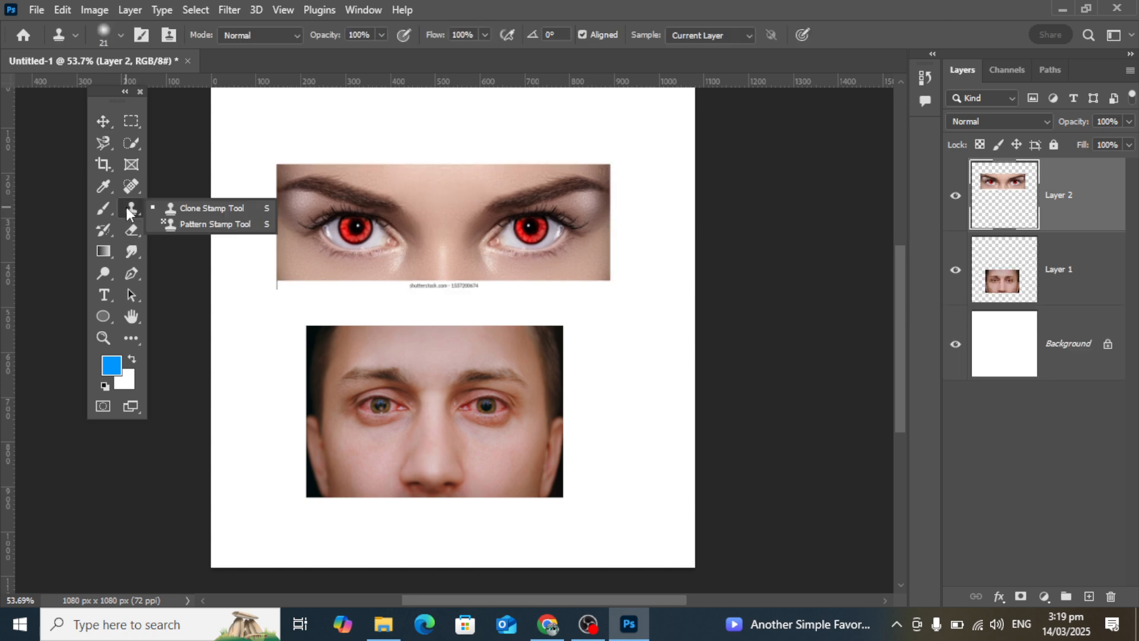
left_click(200, 225)
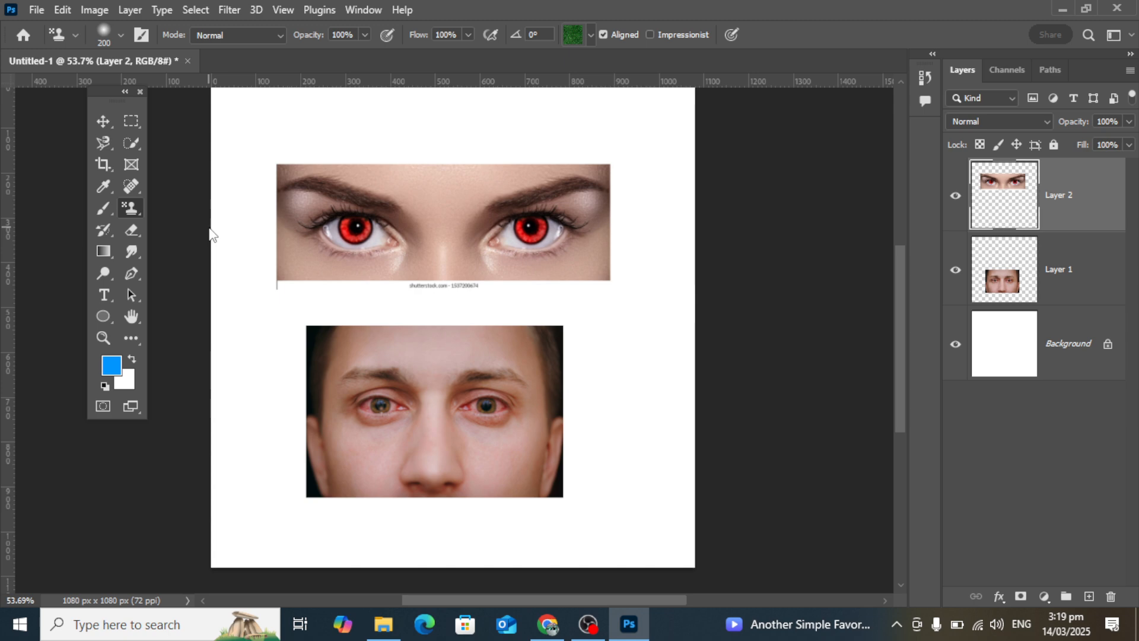
left_click(592, 37)
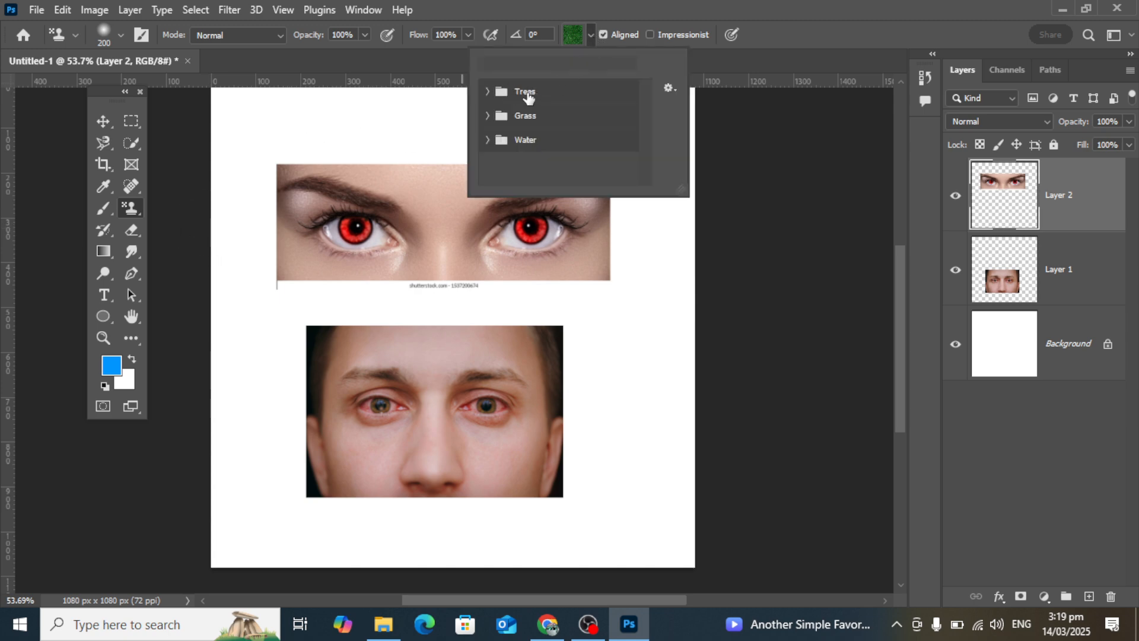
left_click(487, 91)
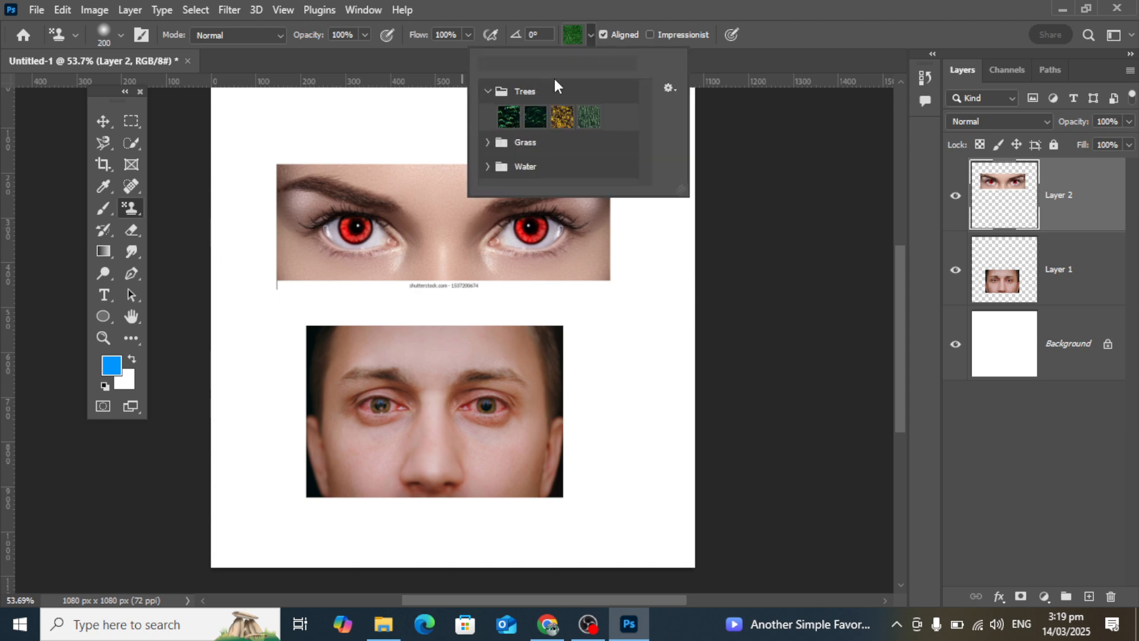
Step: Browse the Trees and Grass patterns and paint green grass over the red-eyes picture on Layer 2 with the Pattern Stamp tool at size 200
left_click(137, 208)
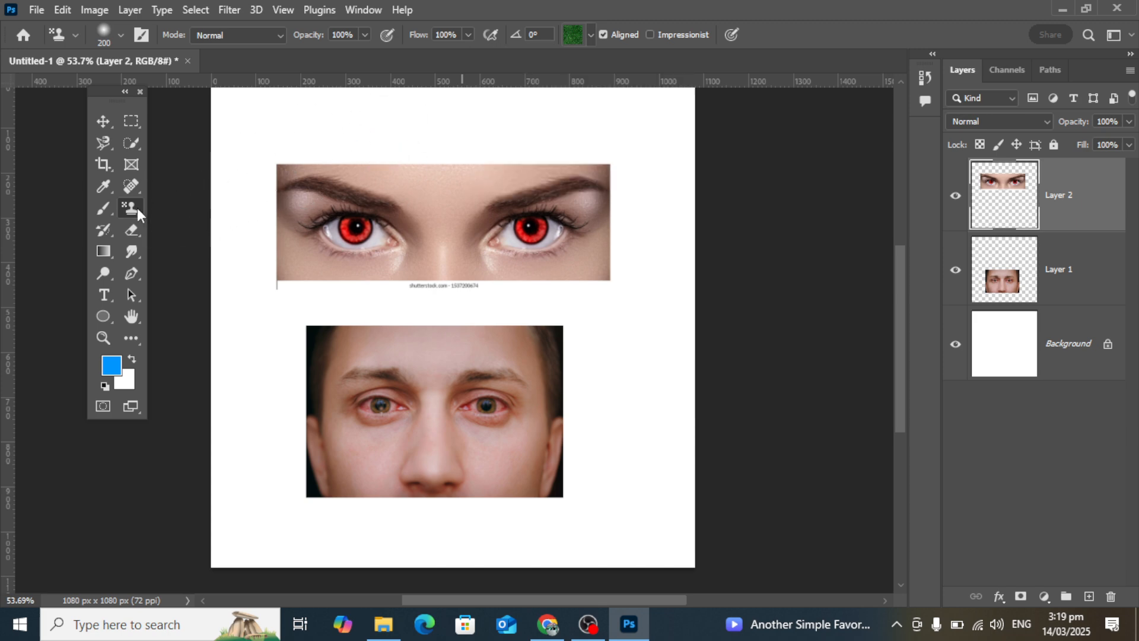
right_click(137, 208)
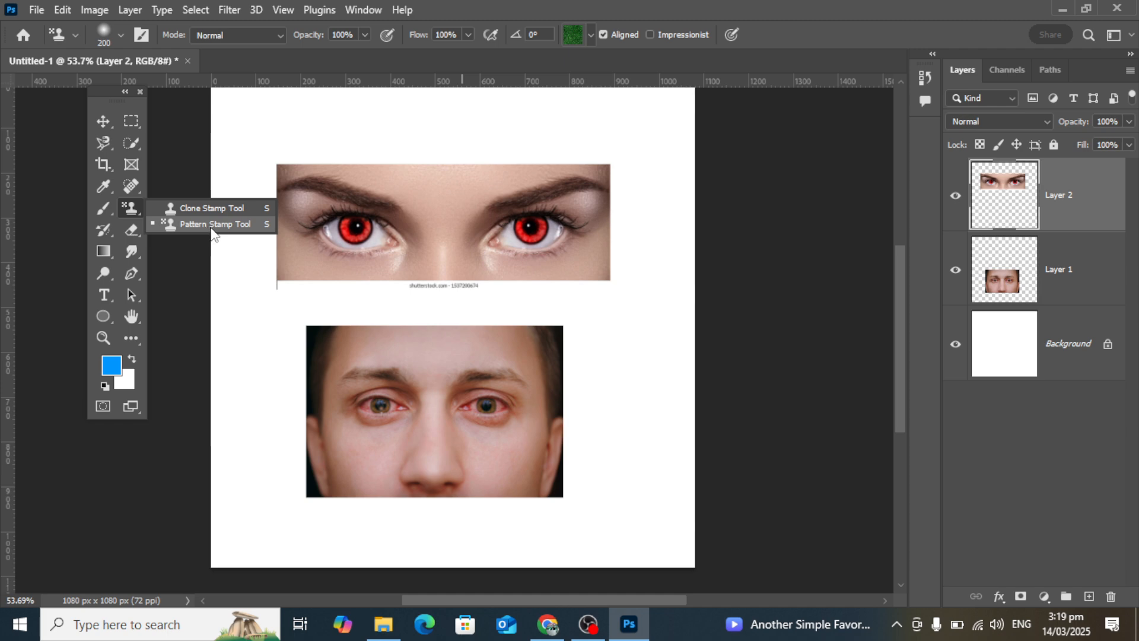
left_click(212, 225)
left_click(590, 35)
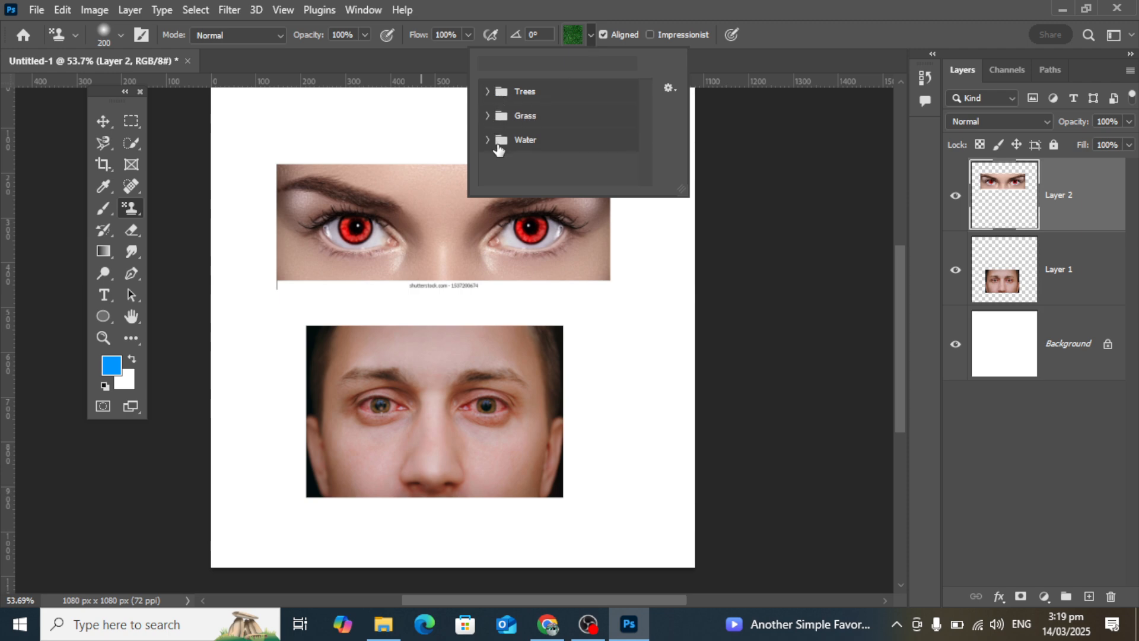
left_click(489, 91)
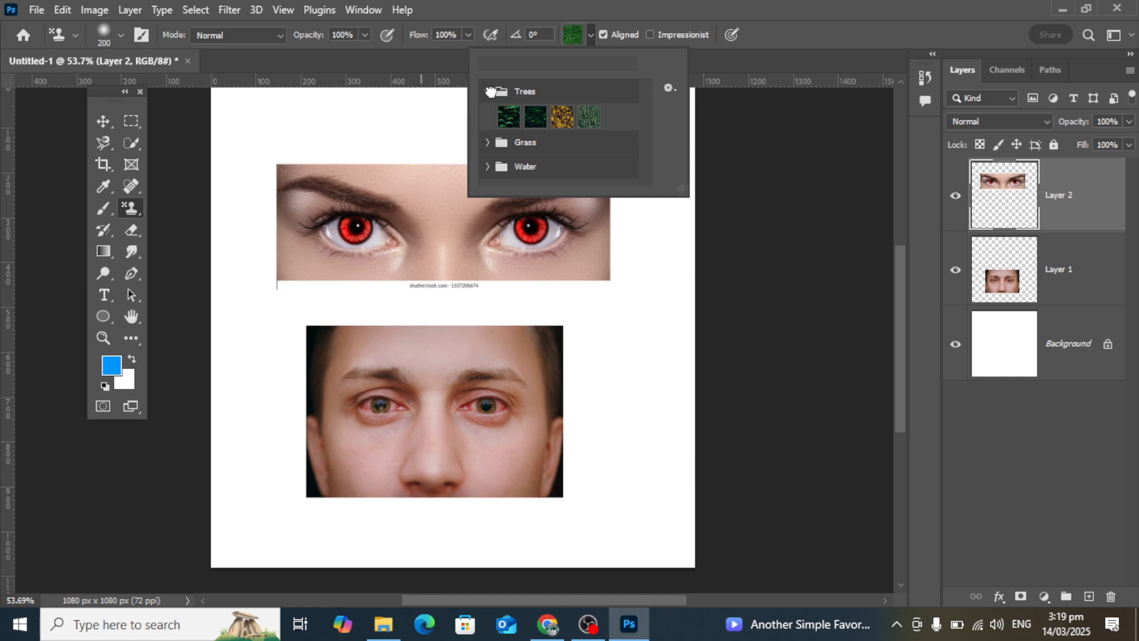
left_click(490, 90)
left_click(494, 116)
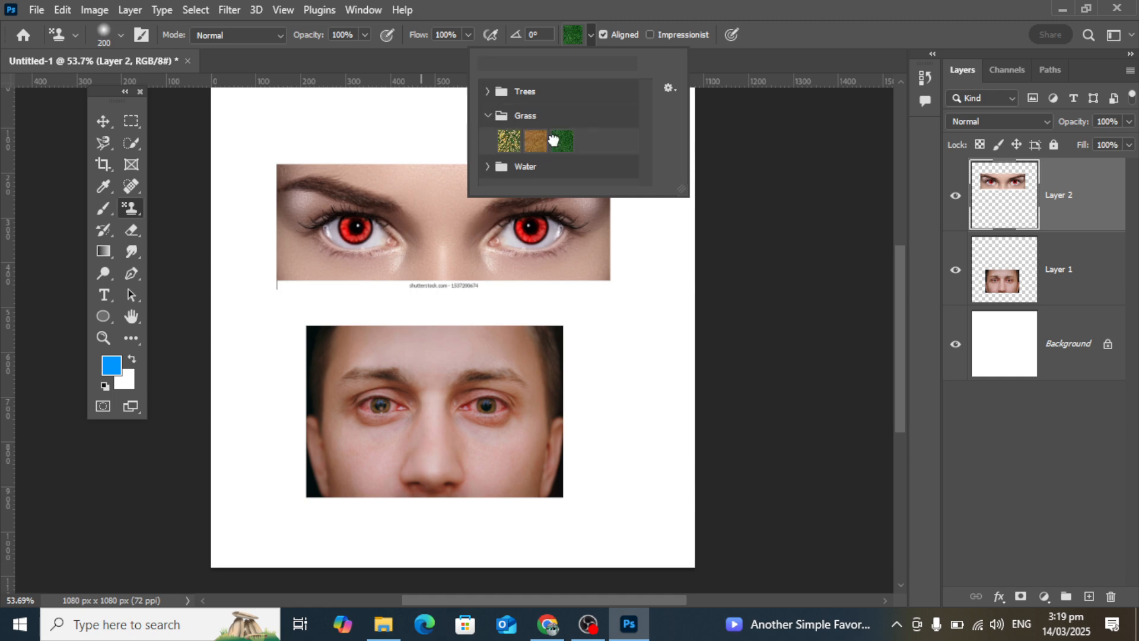
key("Return")
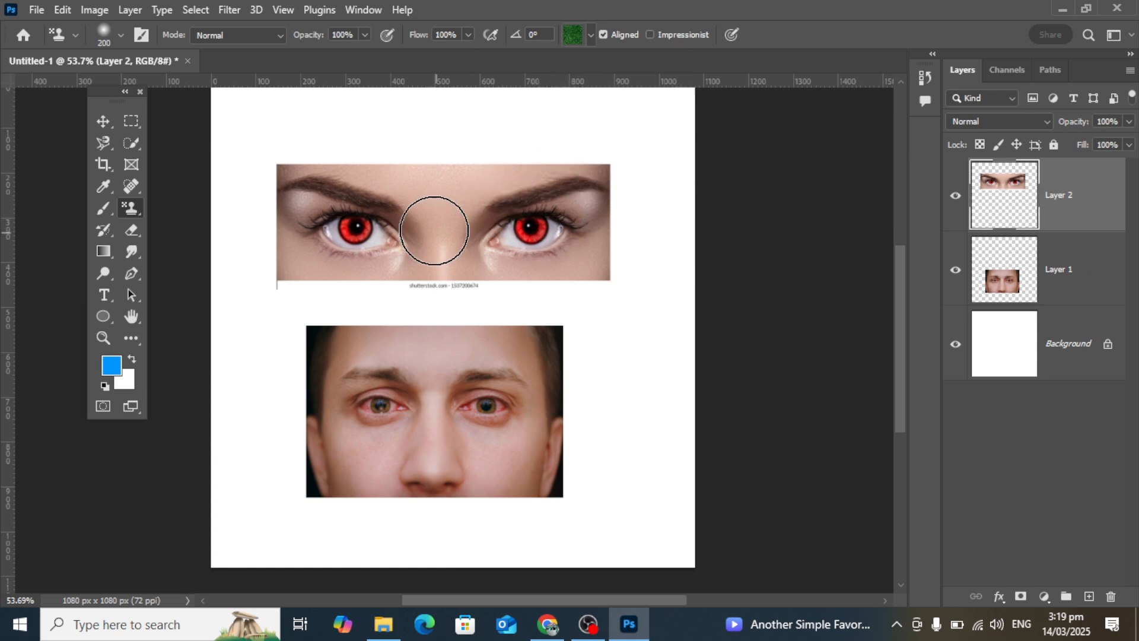
mouse_move(584, 239)
left_mouse_down()
mouse_move(478, 243)
mouse_move(532, 285)
mouse_move(553, 194)
mouse_move(427, 307)
mouse_move(552, 363)
mouse_move(594, 226)
mouse_move(488, 226)
mouse_move(461, 288)
mouse_move(434, 224)
mouse_move(346, 234)
mouse_move(379, 197)
mouse_move(261, 204)
mouse_move(379, 225)
mouse_move(273, 211)
mouse_move(436, 174)
mouse_move(541, 263)
mouse_move(625, 221)
mouse_move(595, 198)
mouse_move(471, 341)
mouse_move(530, 316)
mouse_move(497, 268)
mouse_move(448, 389)
mouse_move(455, 378)
mouse_move(575, 371)
mouse_move(595, 324)
mouse_move(511, 267)
left_mouse_up()
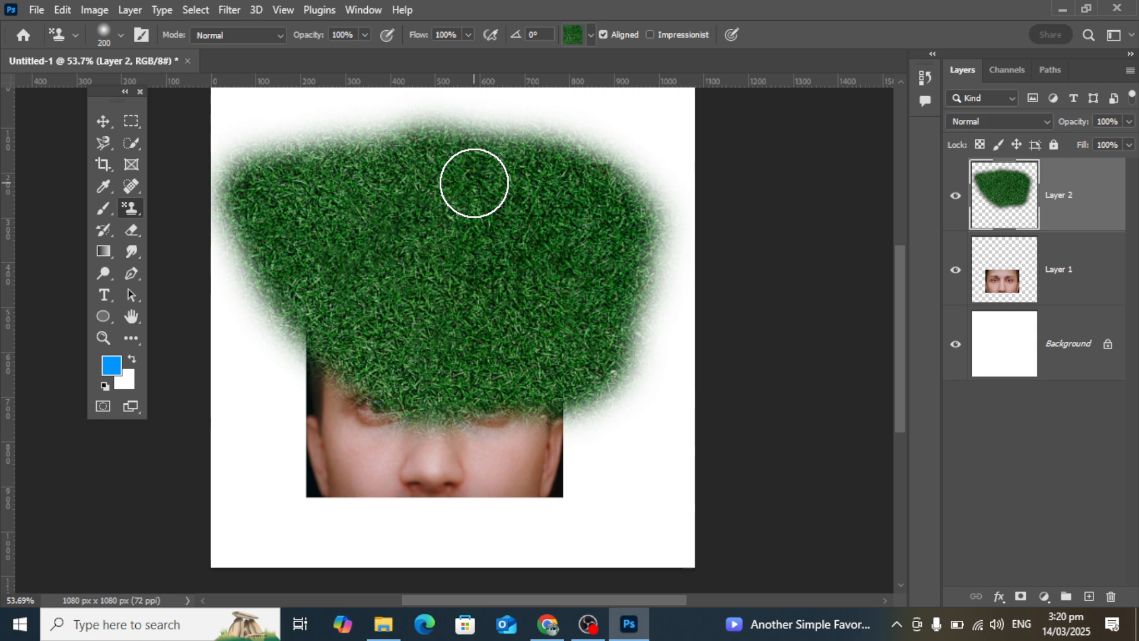
Step: Delete the grass-covered Layer 2 and the face photo on Layer 1, keeping only the Background
left_click(104, 122)
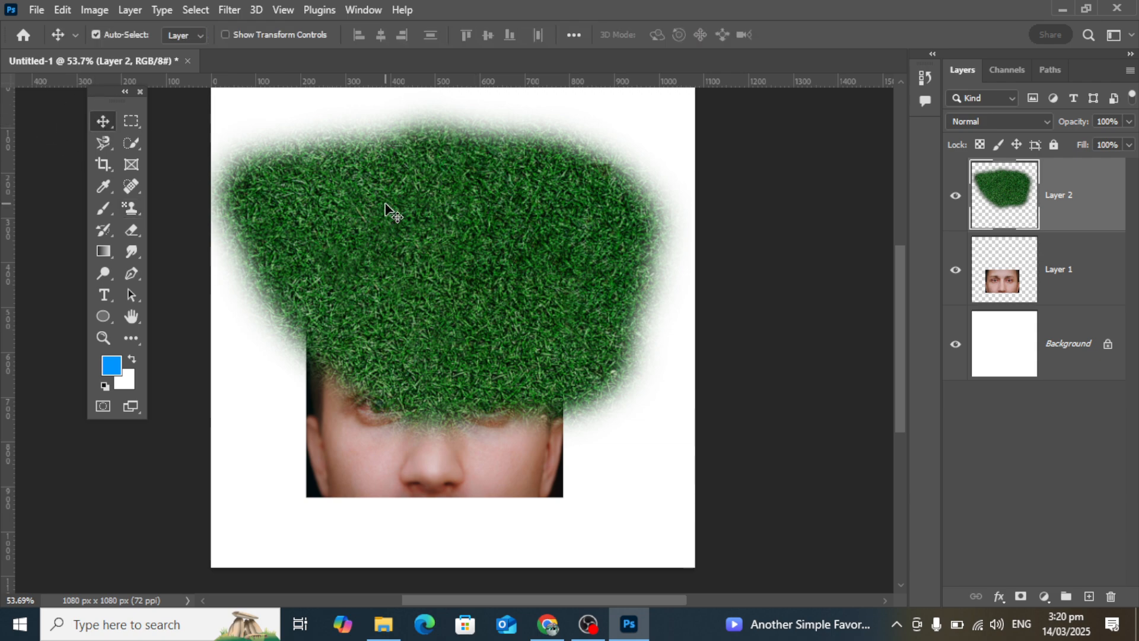
key("Delete")
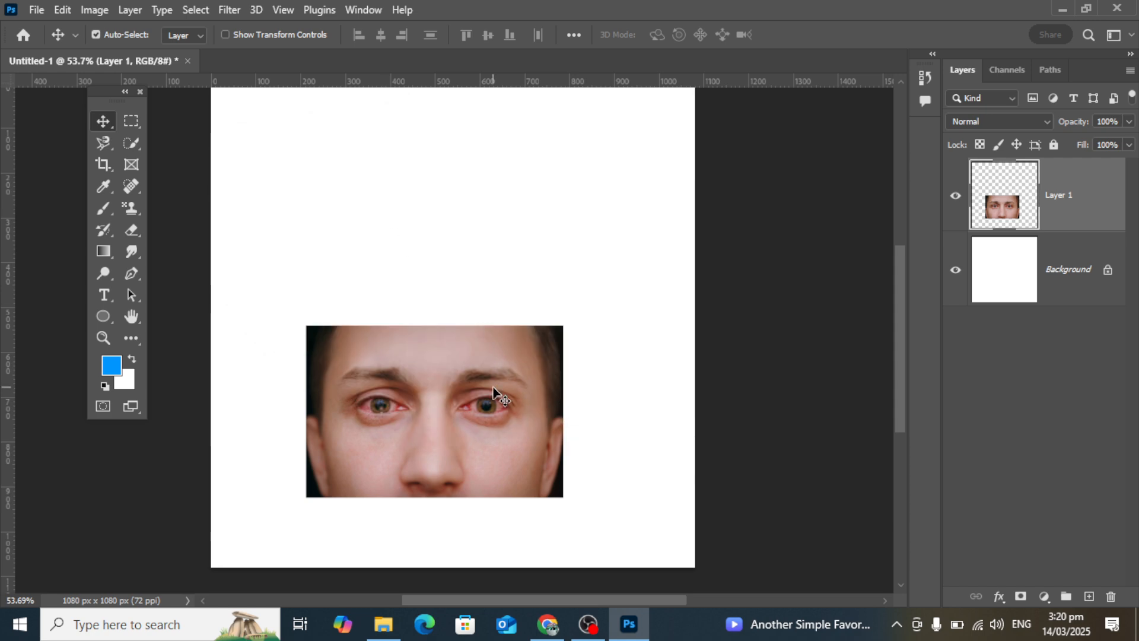
key("Delete")
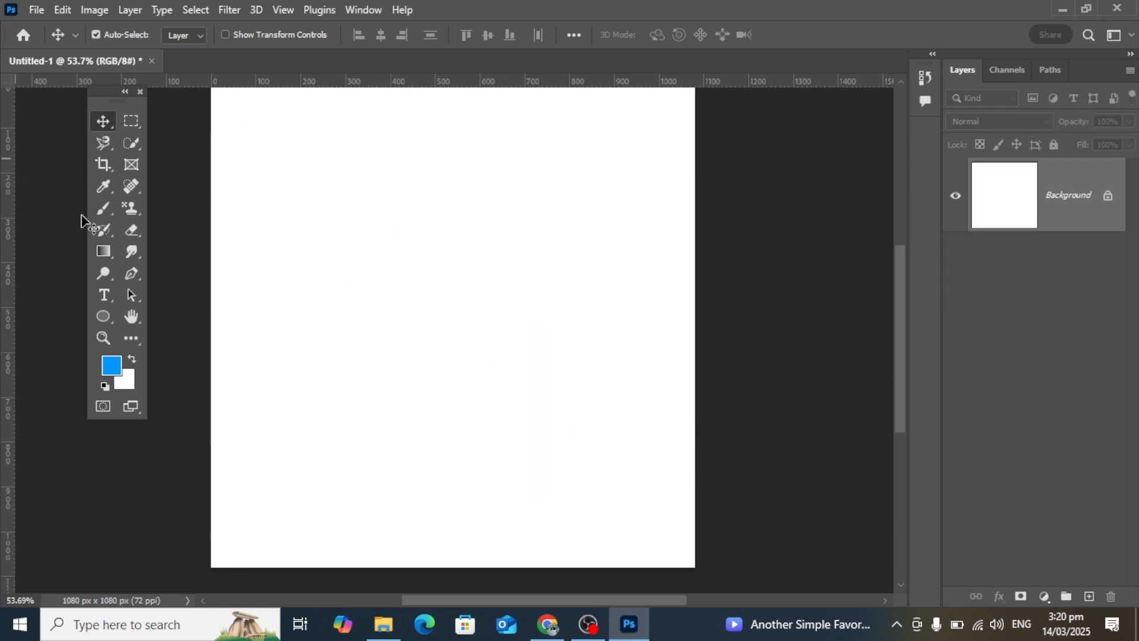
Step: Show the History Brush tool variants and activate the standard Eraser tool
left_click(100, 234)
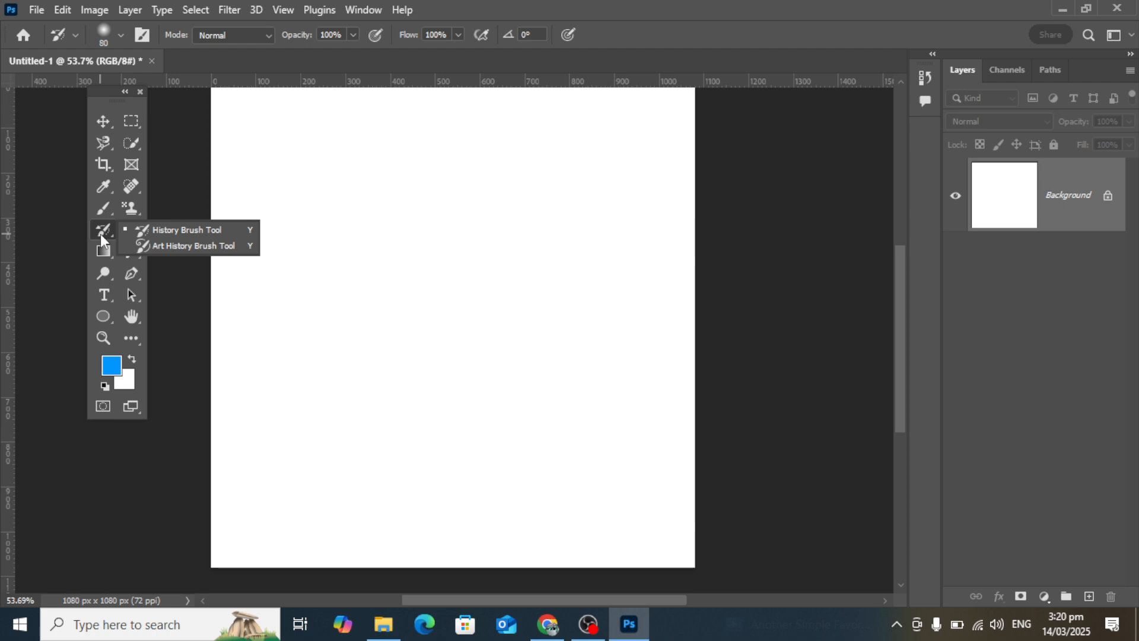
left_click(100, 229)
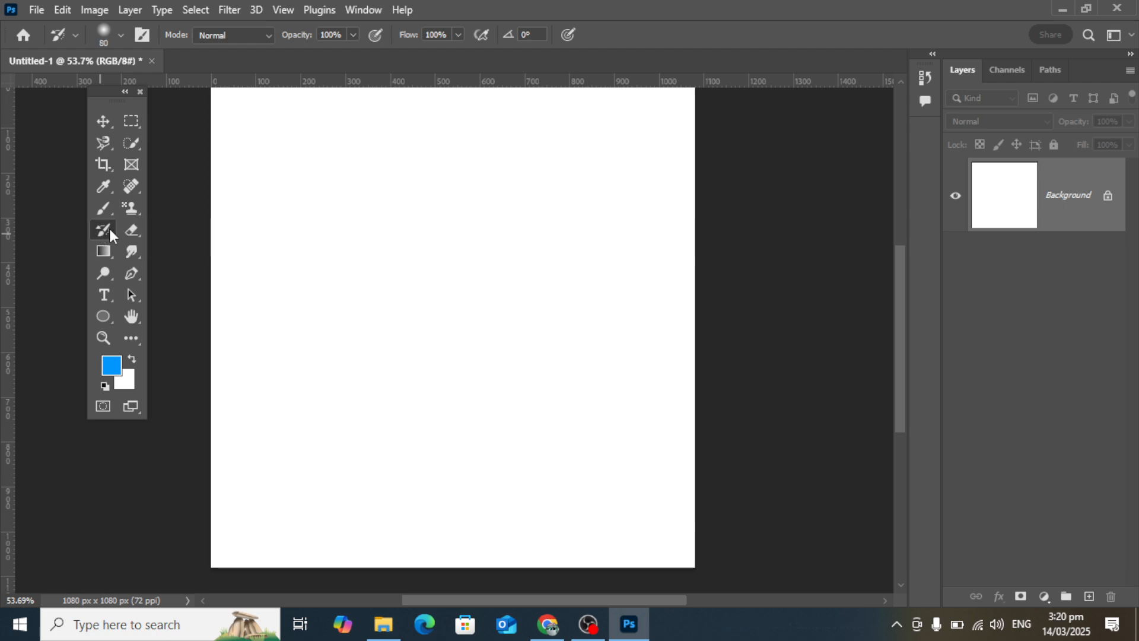
left_click(137, 230)
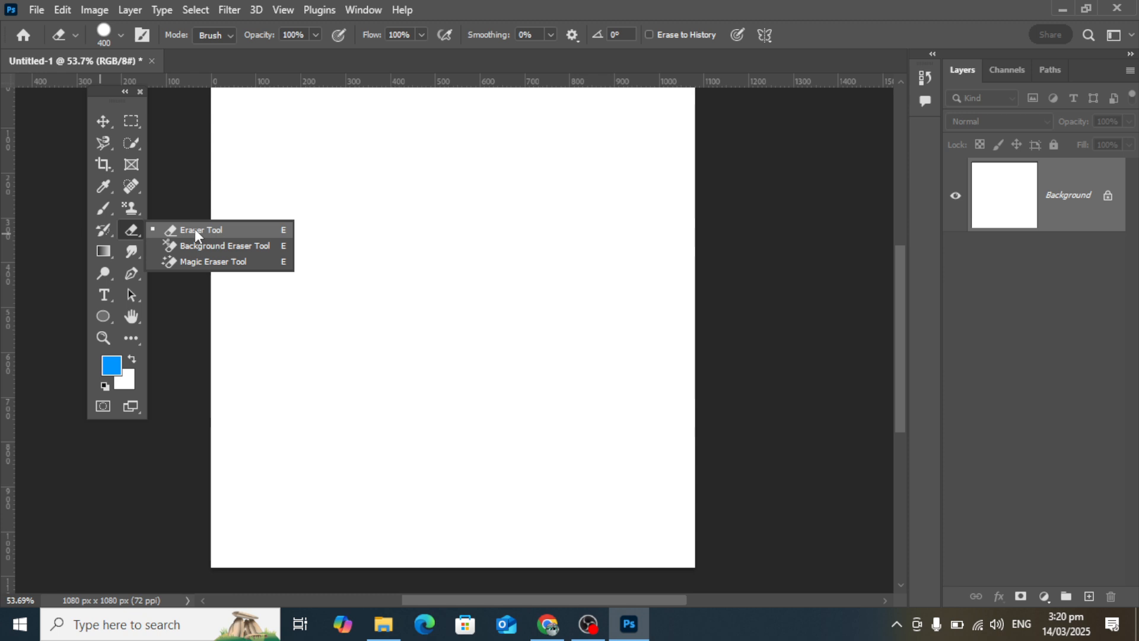
left_click(195, 229)
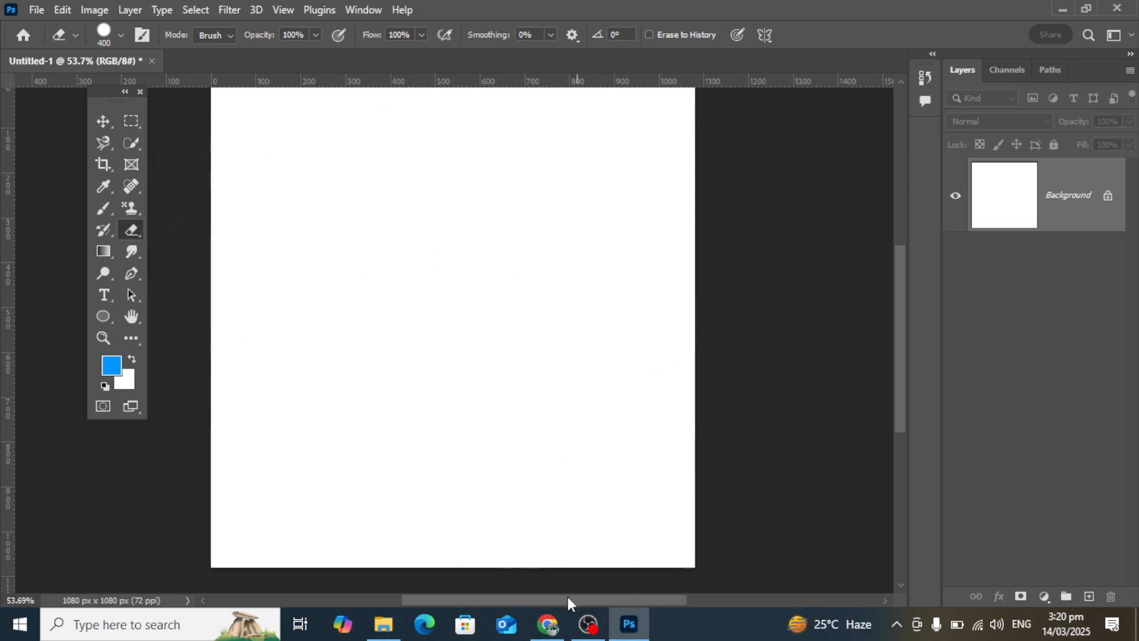
Step: Copy the Shutterstock red-eyes image from the Google results in Chrome and paste it into the Photoshop document
left_click(547, 624)
right_click(864, 349)
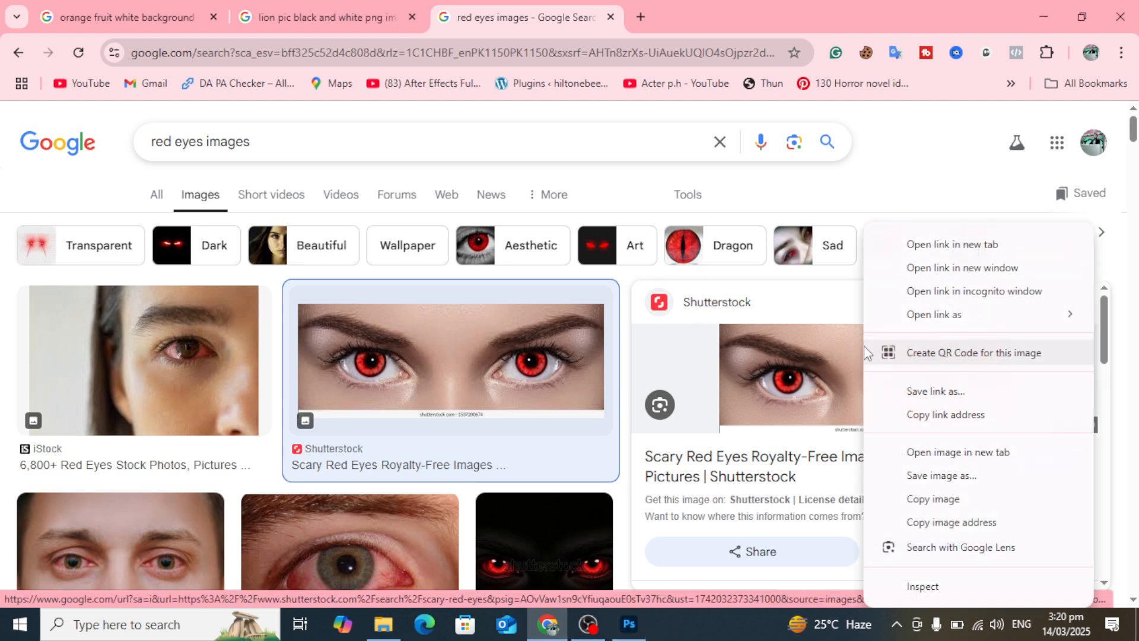
left_click(915, 504)
left_click(628, 624)
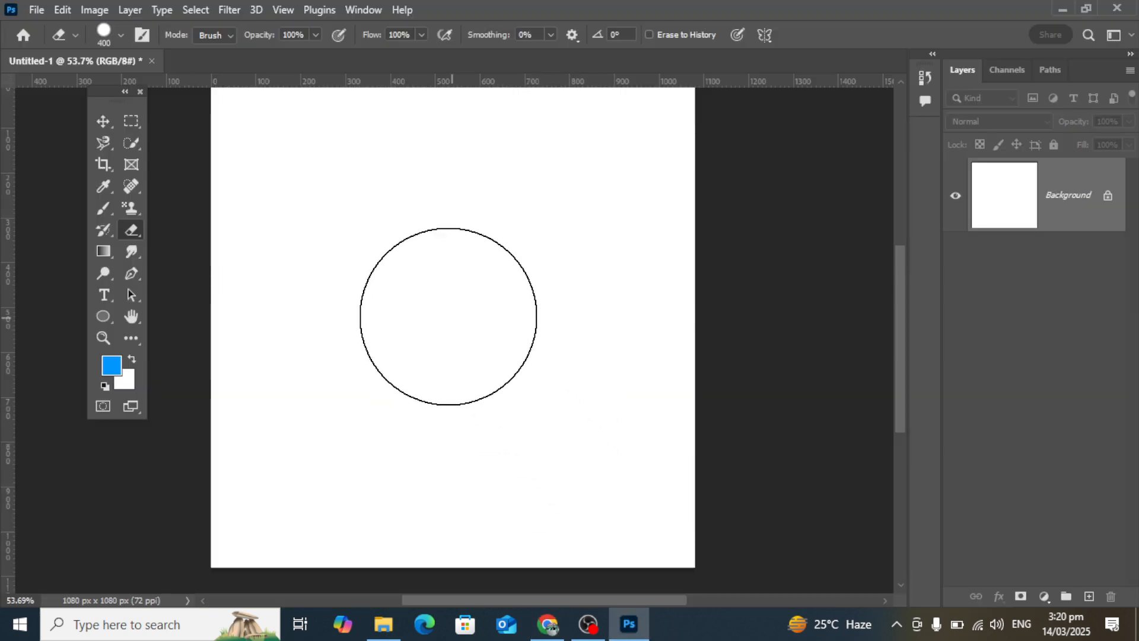
key("ctrl+v")
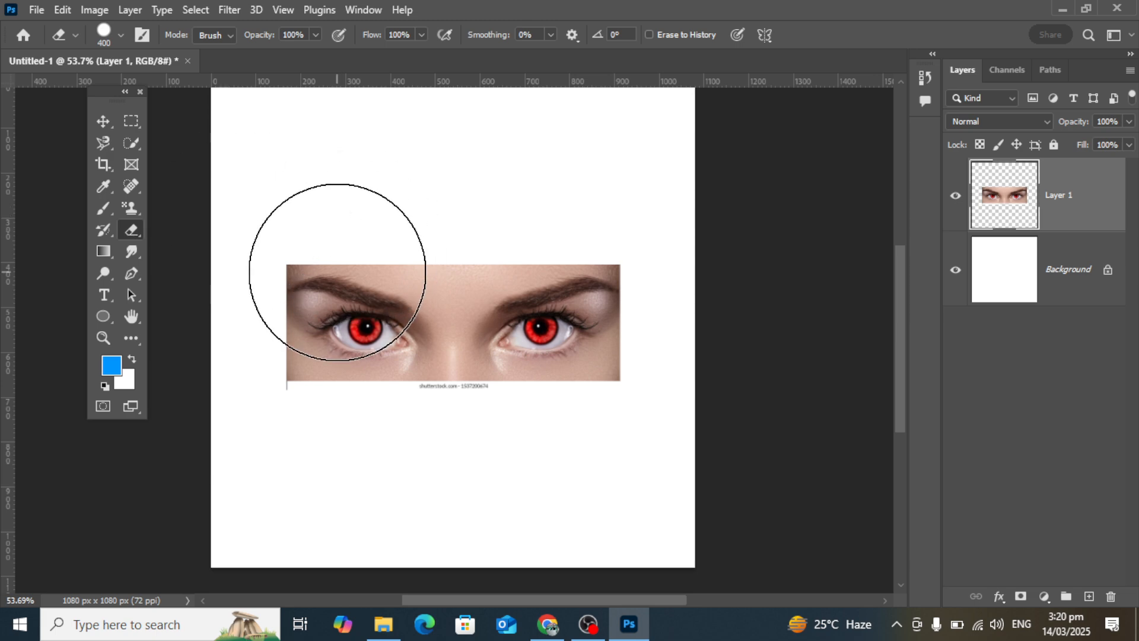
Step: Erase the pasted red-eyes picture with the Eraser at size 400, and undo both the erasing and the paste
mouse_move(337, 272)
left_mouse_down()
mouse_move(316, 435)
mouse_move(347, 236)
mouse_move(395, 386)
mouse_move(420, 315)
mouse_move(463, 350)
mouse_move(498, 224)
mouse_move(516, 440)
mouse_move(558, 277)
mouse_move(461, 355)
left_mouse_up()
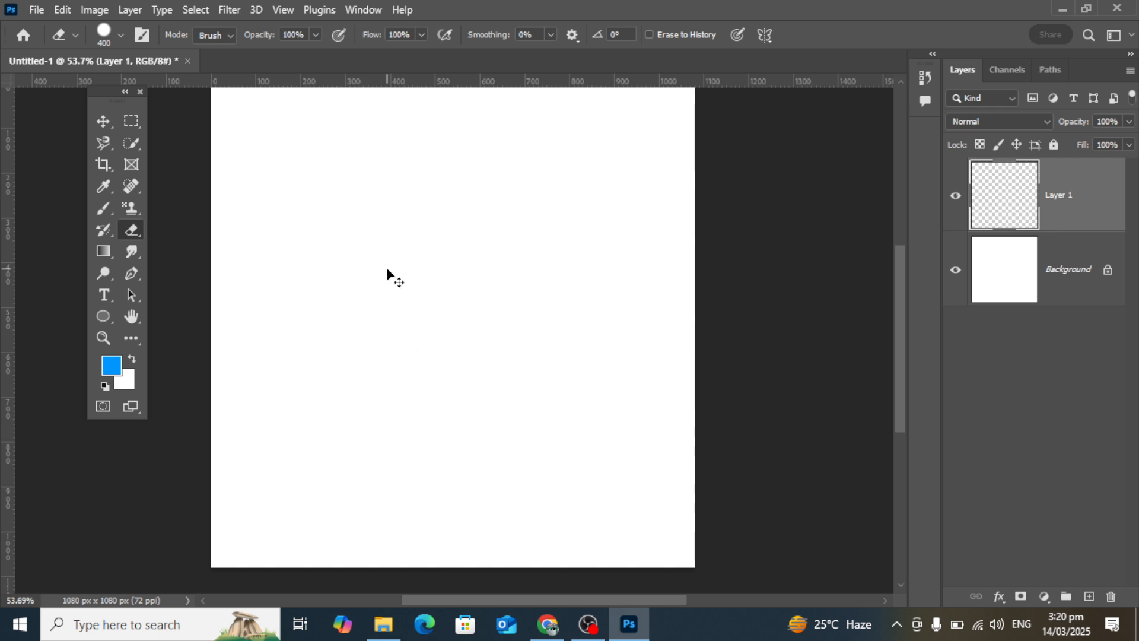
key("ctrl+z")
key("ctrl+z")
key("ctrl+z")
key("ctrl+z")
key("ctrl+z")
key("ctrl+z")
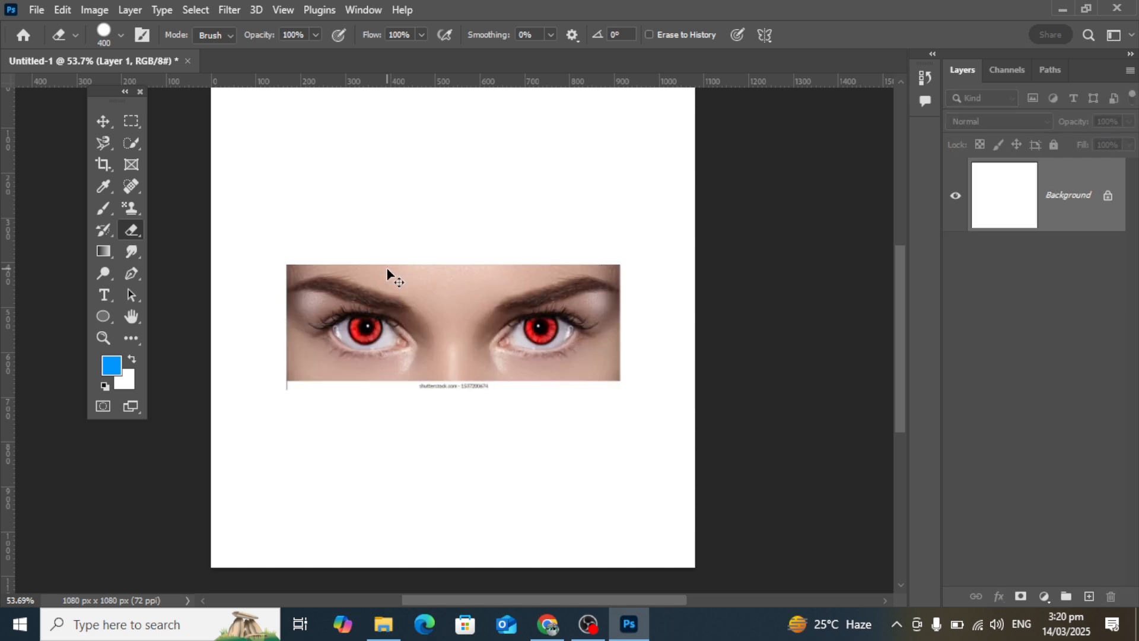
left_click(103, 121)
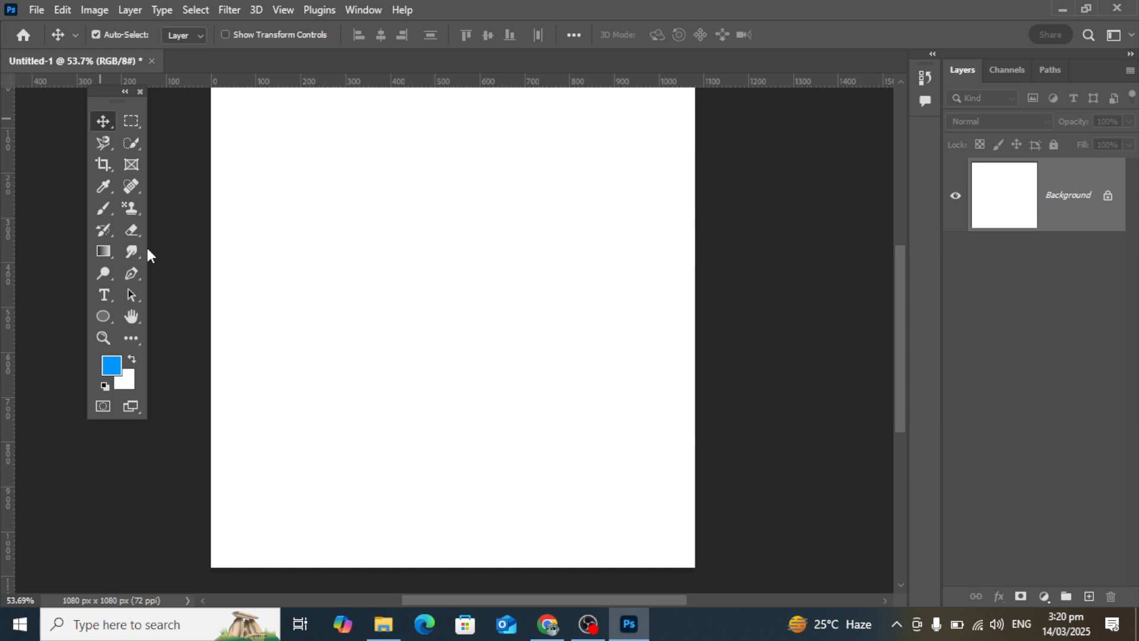
left_click(131, 229)
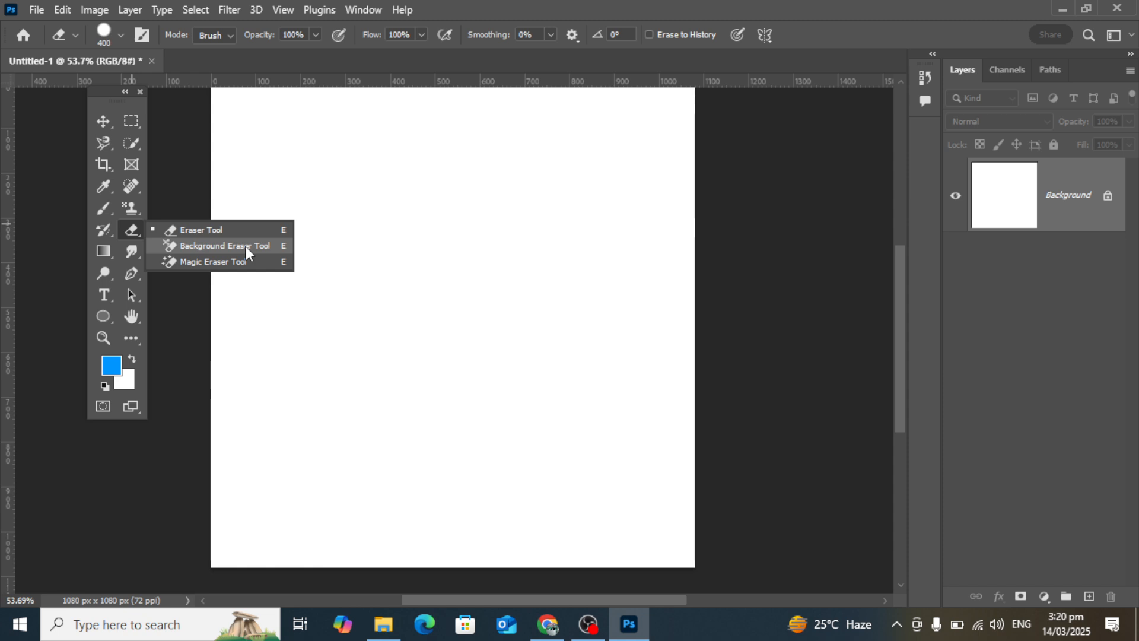
left_click(103, 121)
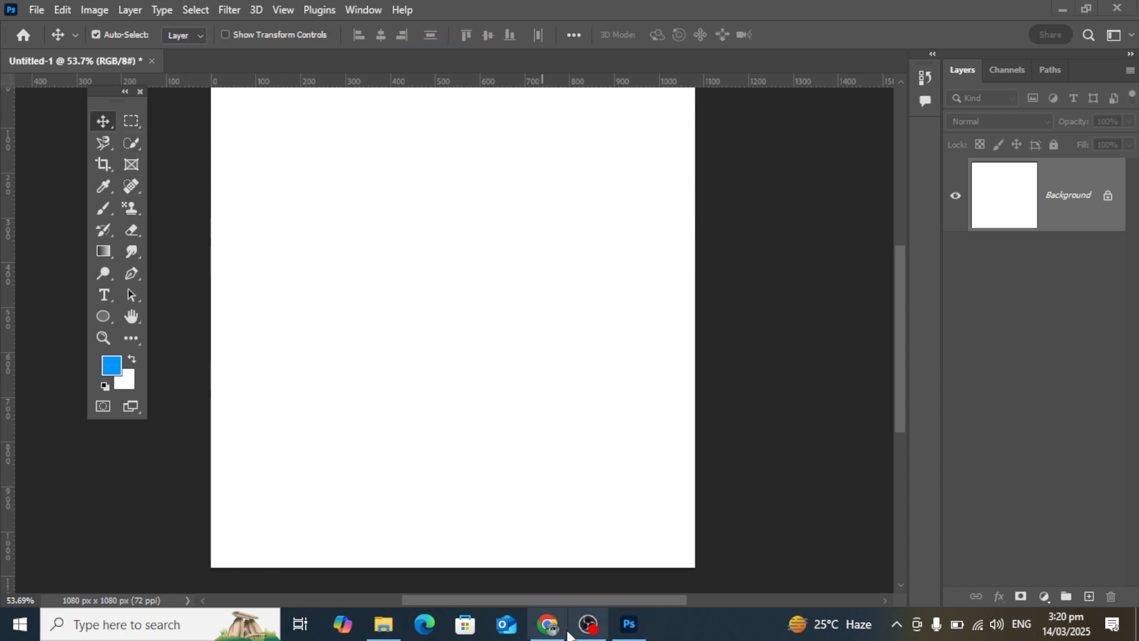
Step: Switch to Chrome and replace the Google image search for red eyes with "business man images"
left_click(547, 628)
scroll(465, 330, "down", 5)
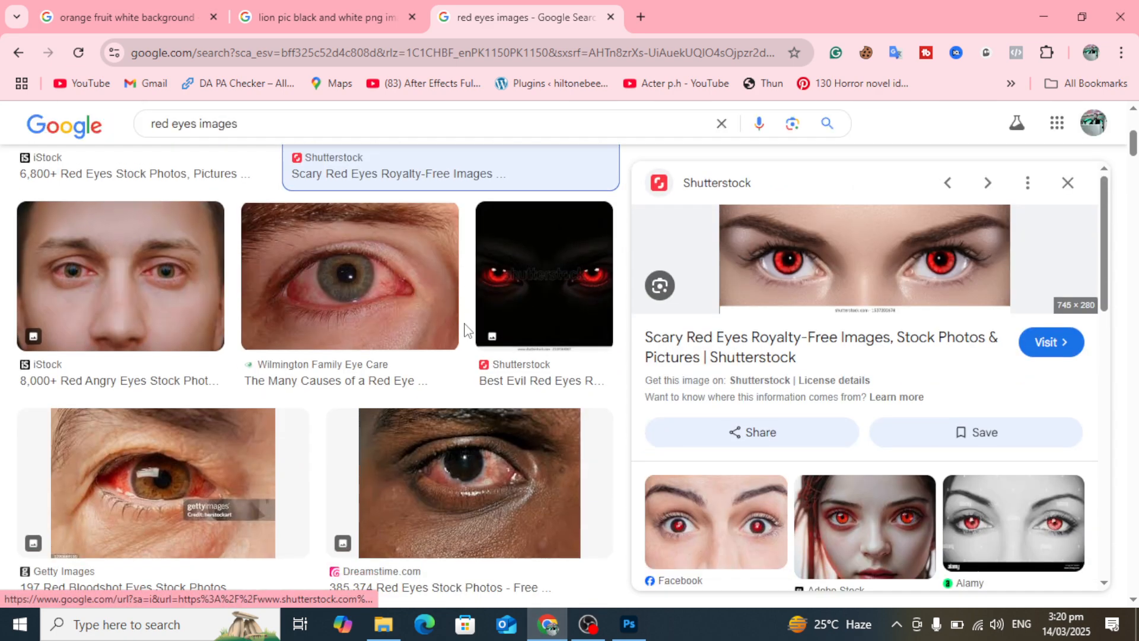
scroll(489, 272, "up", 2)
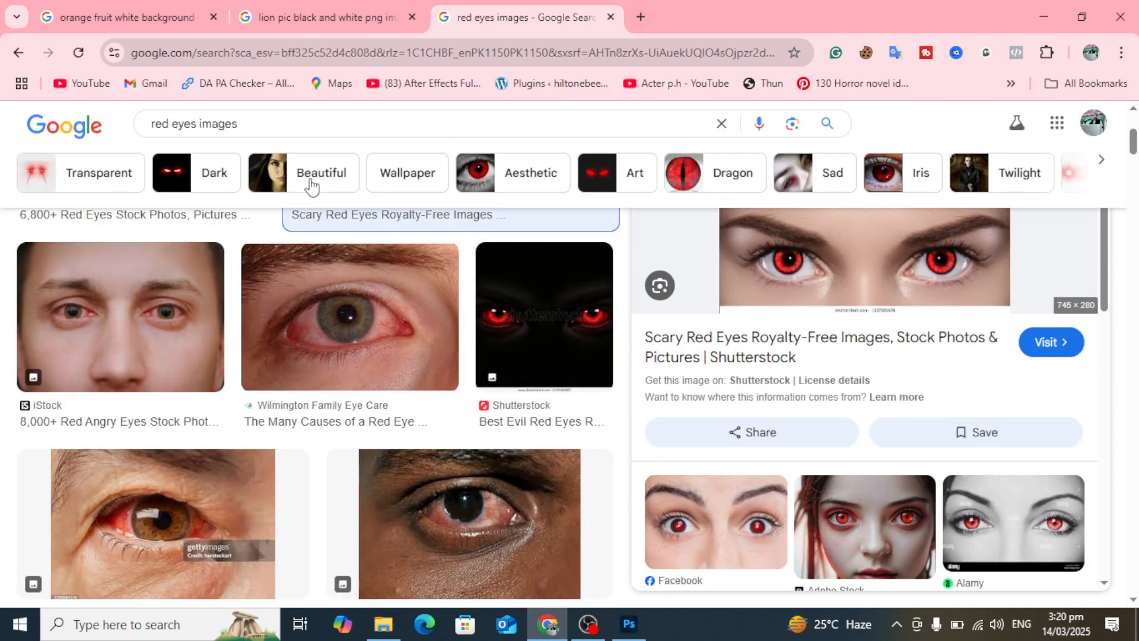
left_click_drag(236, 124, 126, 123)
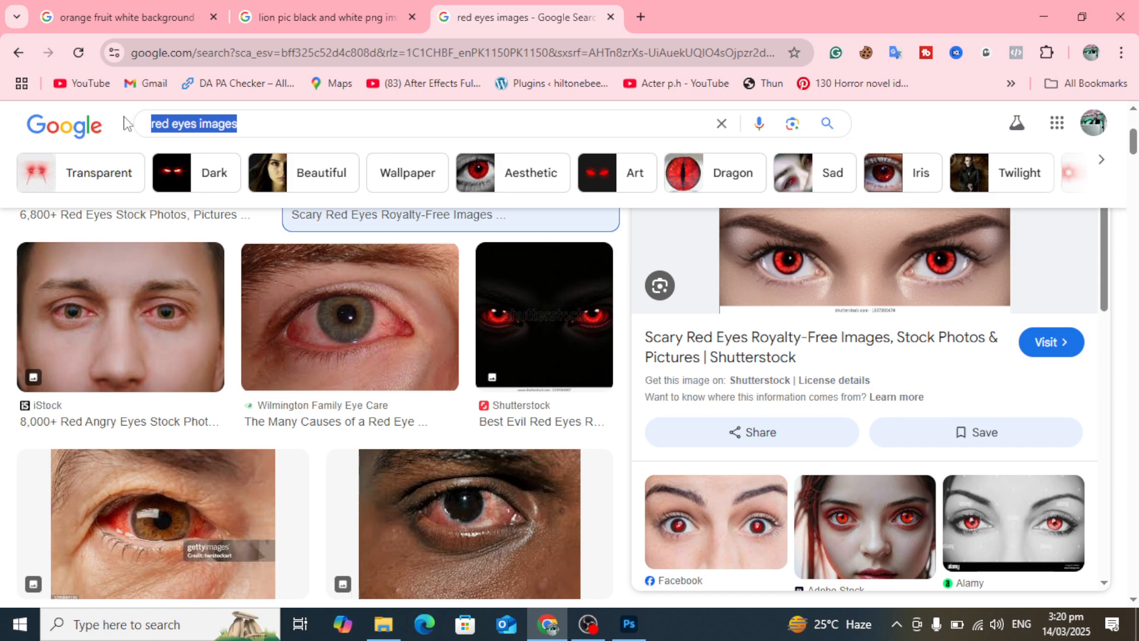
type("bs")
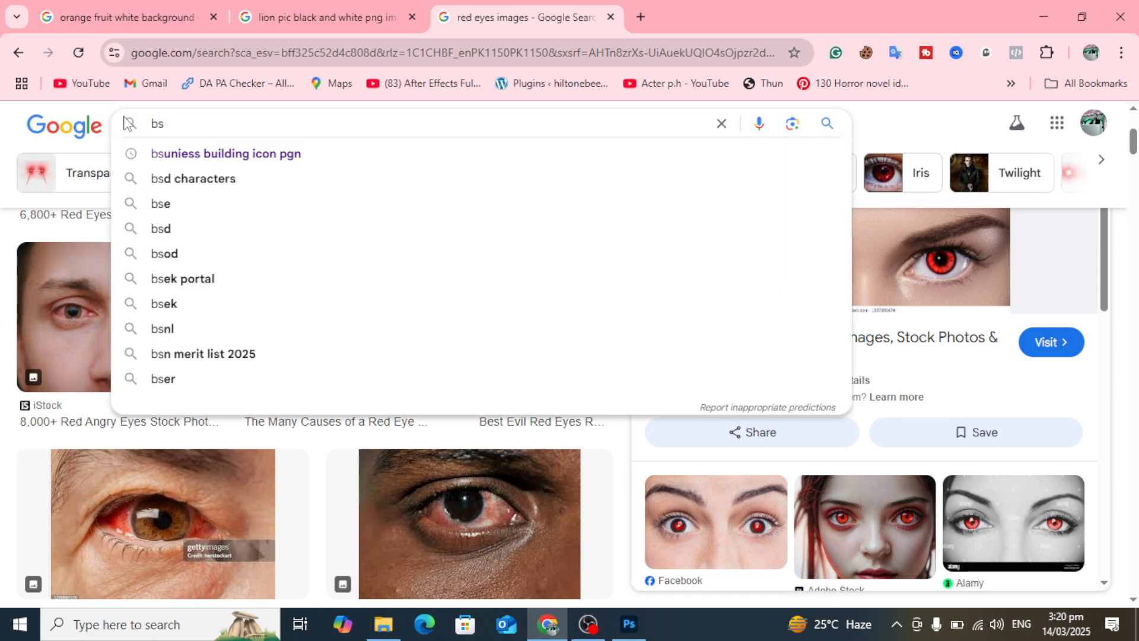
key("BackSpace")
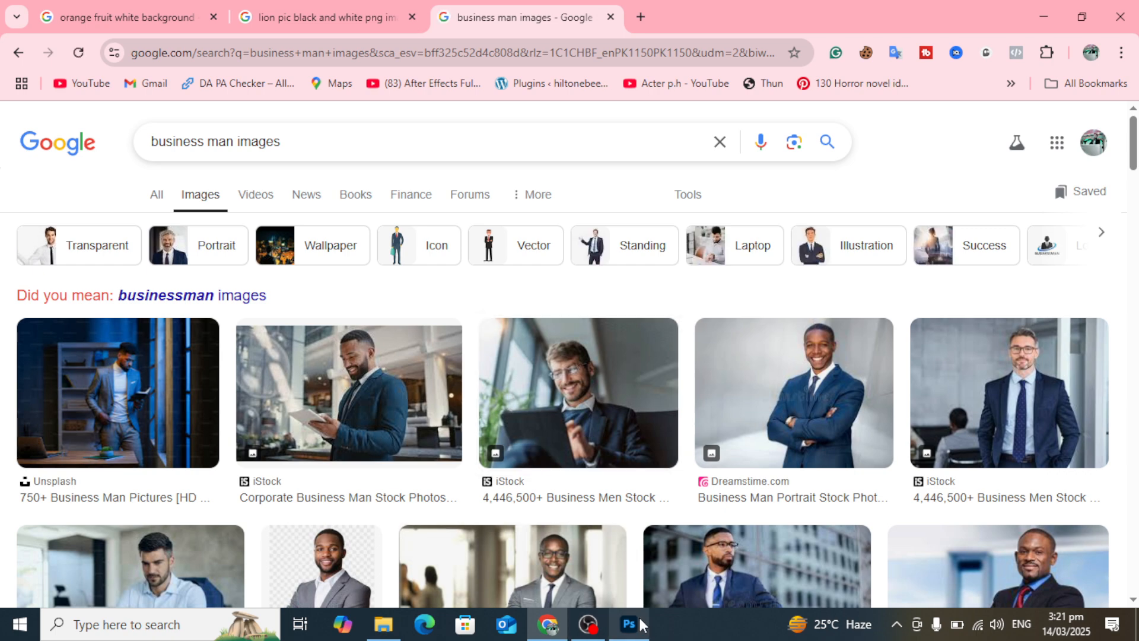
Step: Copy the iStock picture of the businessman holding a tablet and paste it into the Photoshop document
left_click(350, 392)
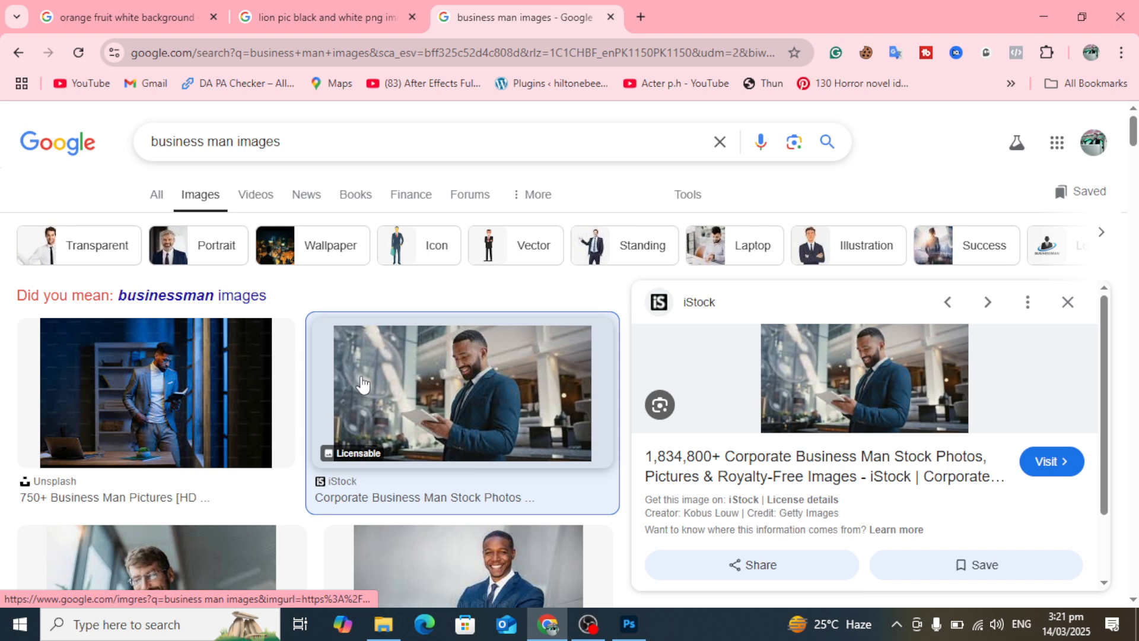
right_click(852, 373)
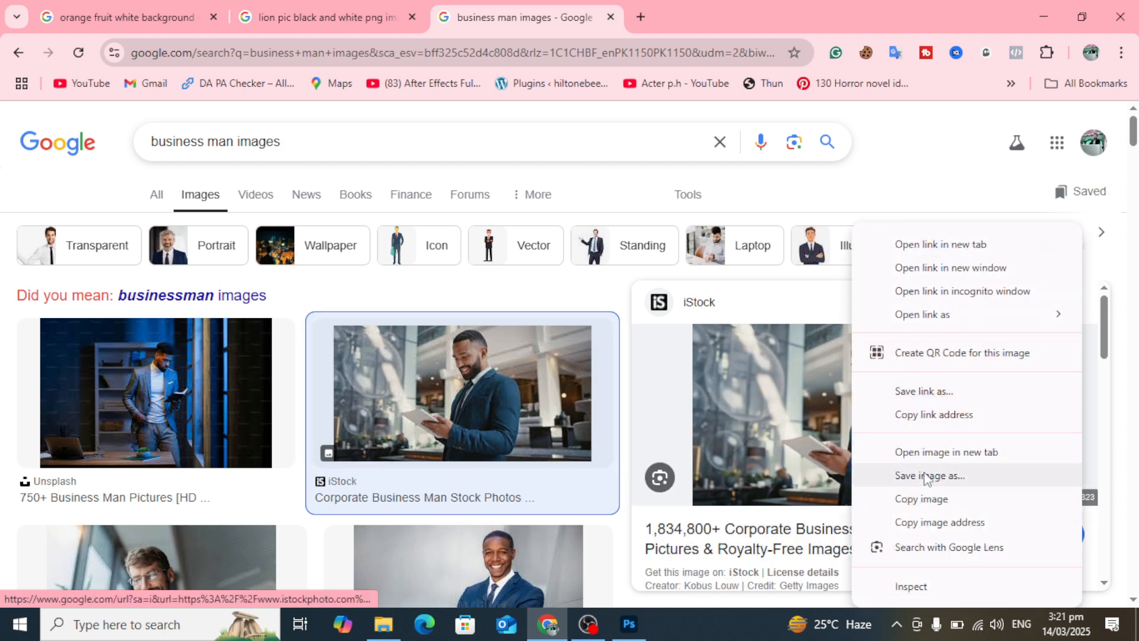
left_click(928, 502)
key("alt+Tab")
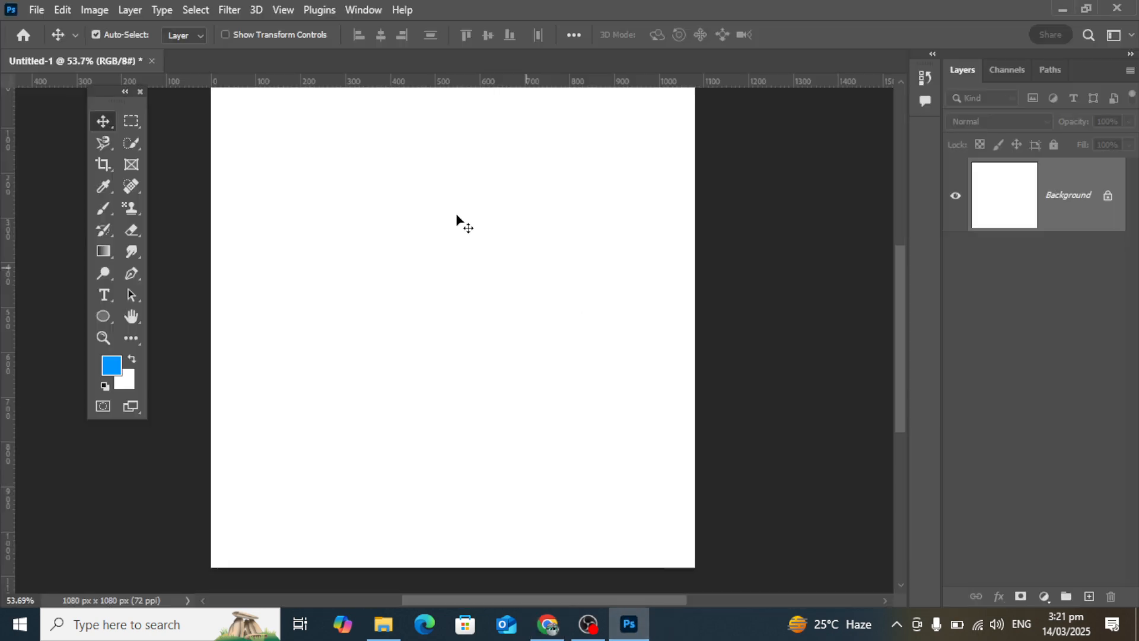
key("ctrl+v")
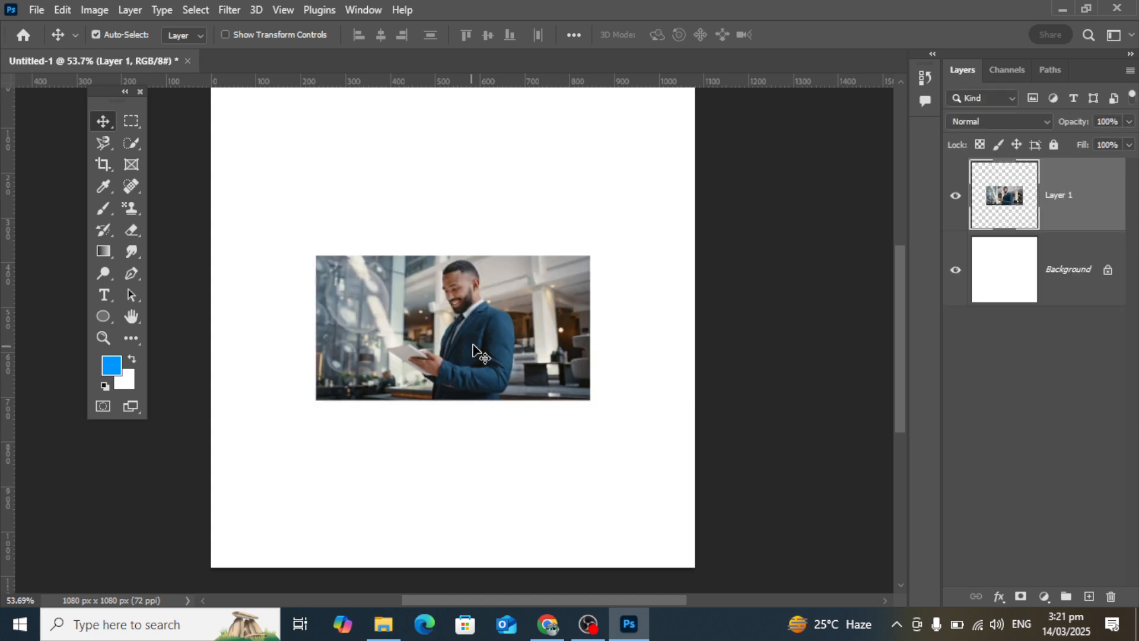
Step: Scale the pasted businessman picture up to about 158 percent around its centre and apply the transformation
key("ctrl+t")
left_click_drag(591, 399, 653, 473)
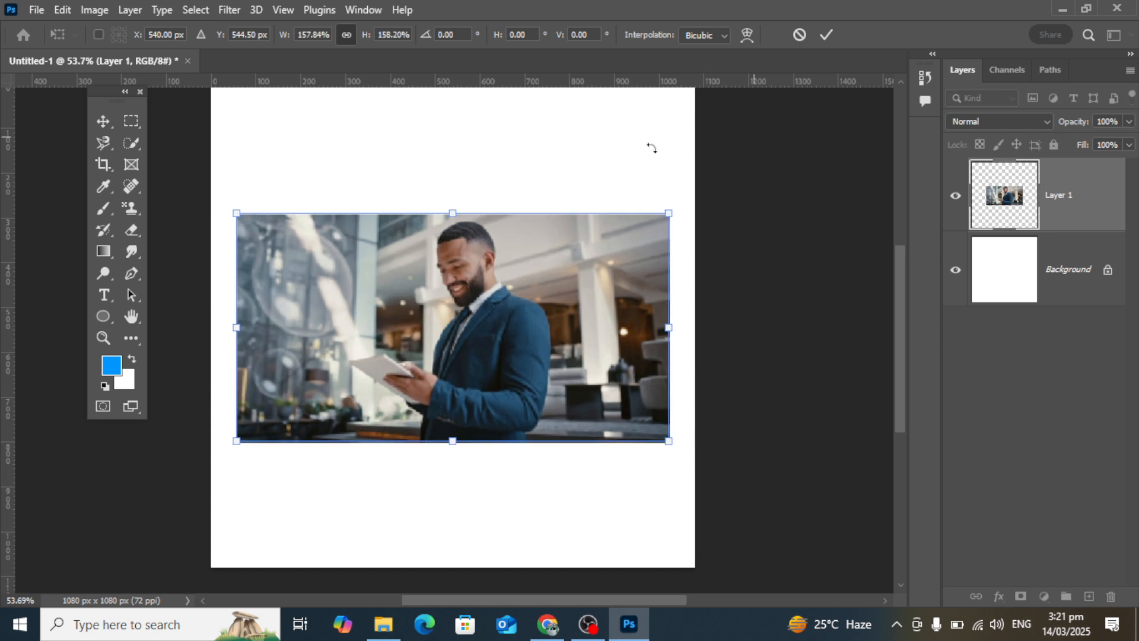
left_click(93, 126)
Step: Activate the Background Eraser tool and reduce its brush size to 90 for work around the man
left_click(136, 230)
right_click(136, 230)
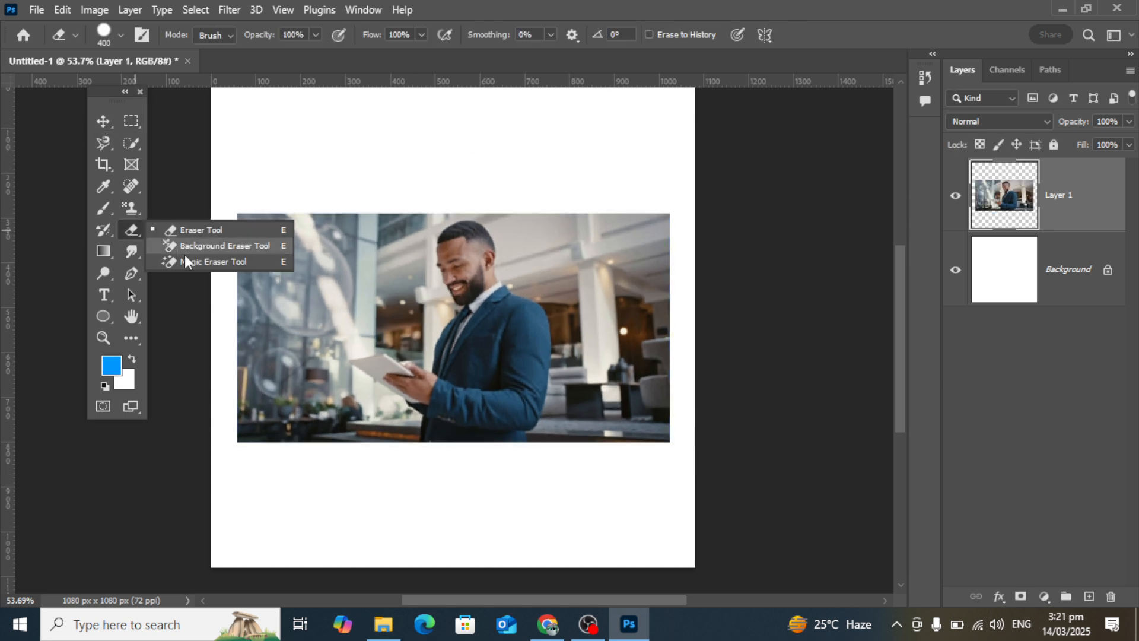
left_click(194, 244)
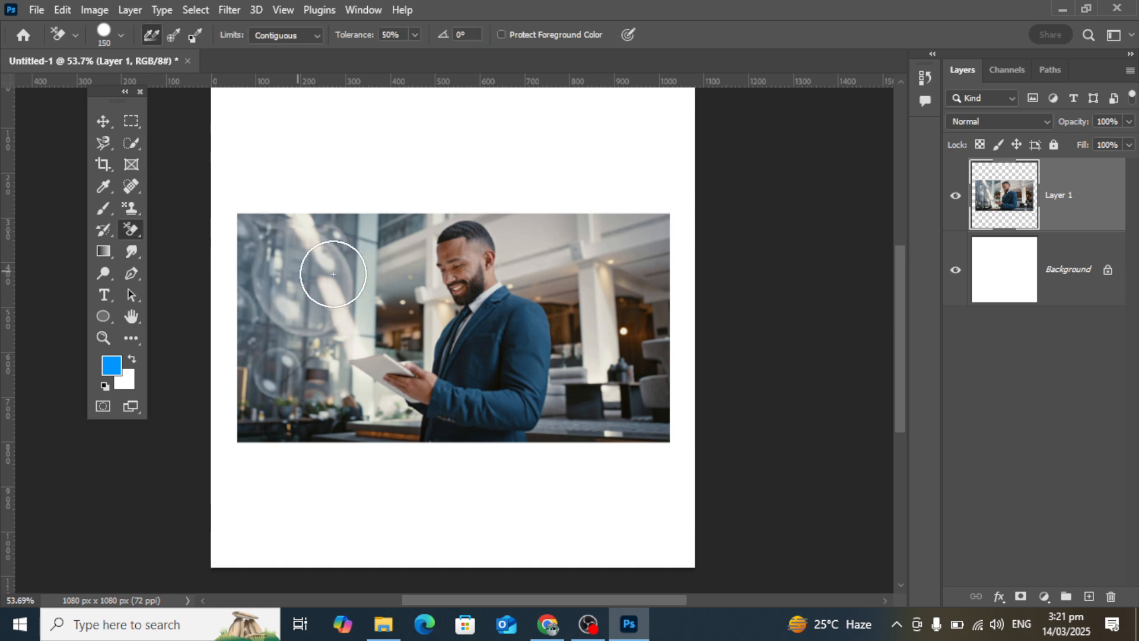
scroll(467, 265, "up", 5)
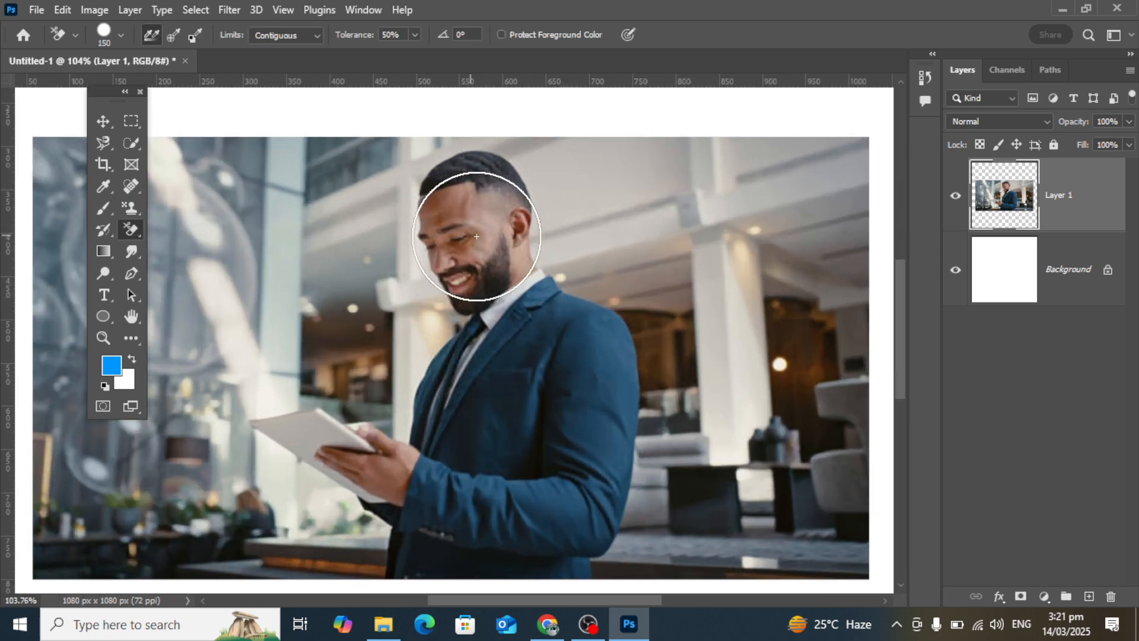
key("bracketleft")
key("bracketleft")
key("bracketleft")
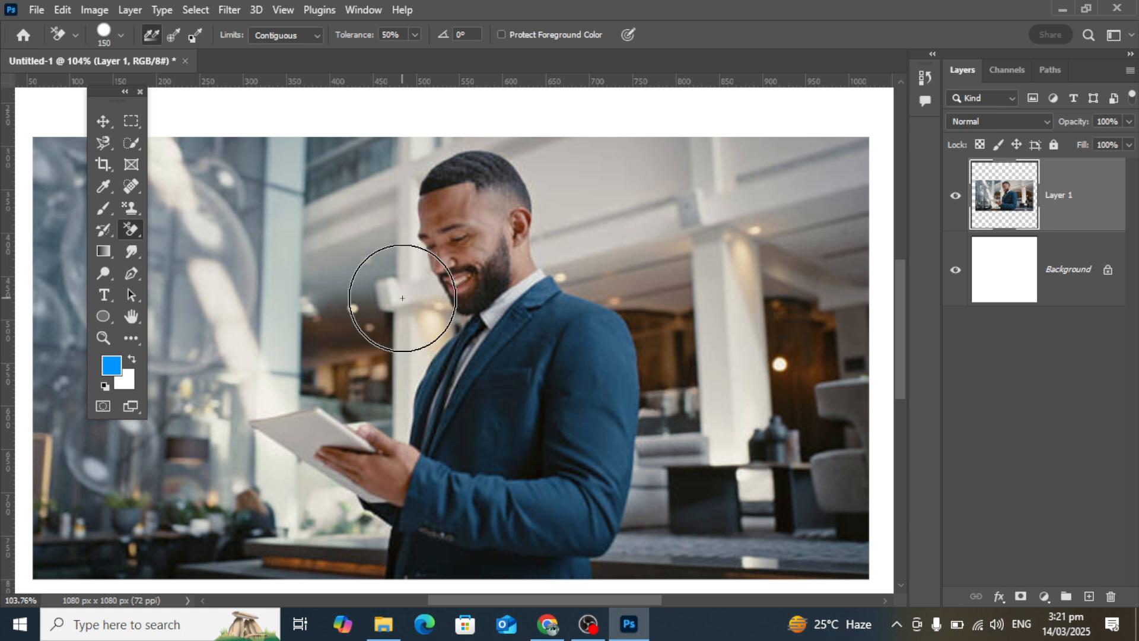
Step: Erase the background along the man's face, chest and tablet hand, and behind his head and shoulder with the Background Eraser
mouse_move(415, 202)
left_mouse_down()
mouse_move(409, 241)
mouse_move(439, 320)
mouse_move(422, 261)
mouse_move(396, 231)
mouse_move(401, 350)
mouse_move(382, 439)
mouse_move(387, 430)
mouse_move(407, 470)
left_mouse_up()
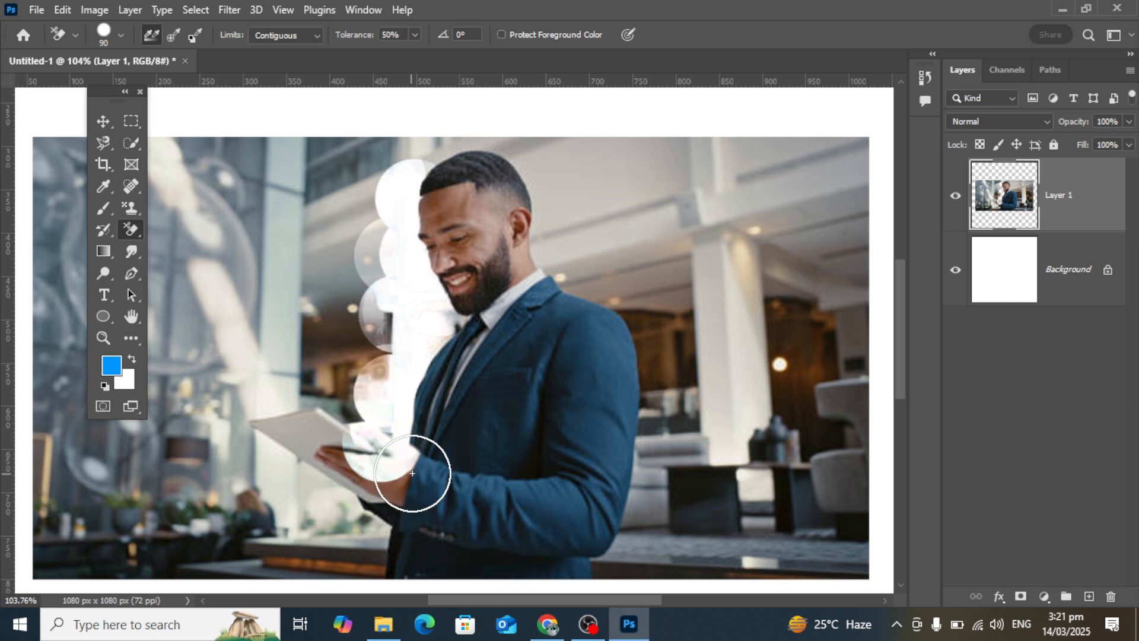
scroll(415, 466, "up", 2)
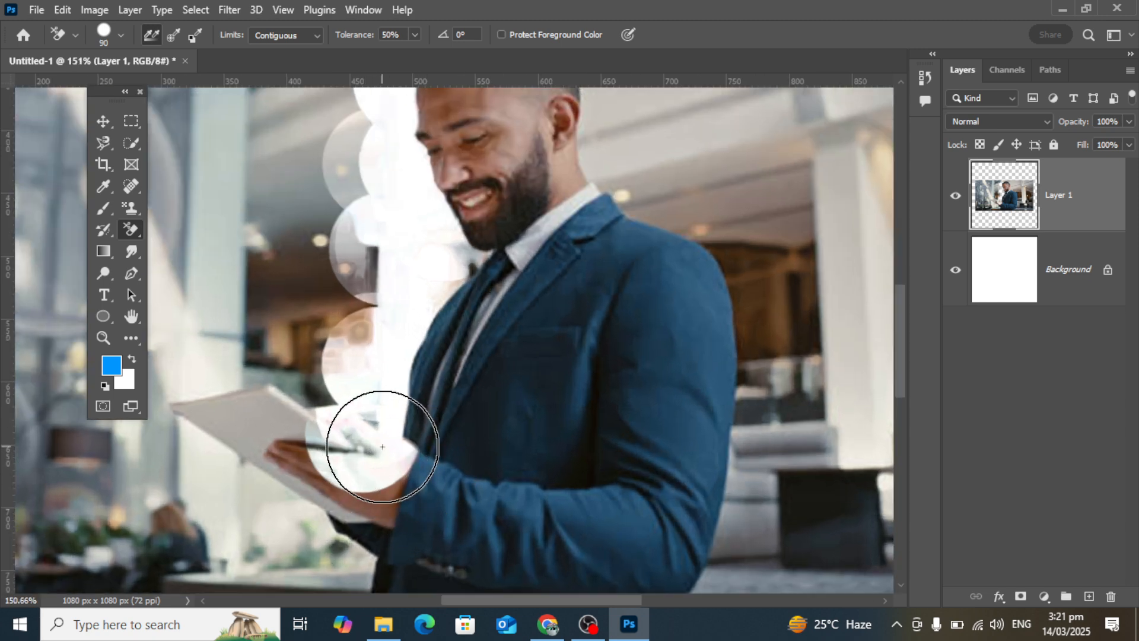
scroll(378, 439, "down", 3)
left_click_drag(528, 170, 559, 275)
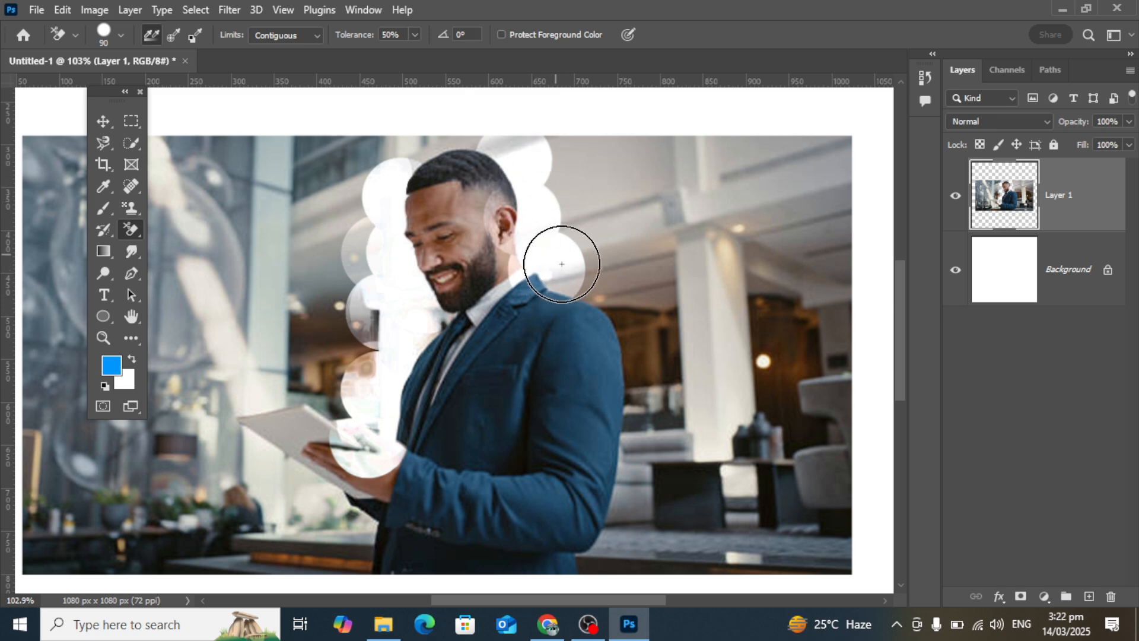
left_click_drag(565, 277, 585, 287)
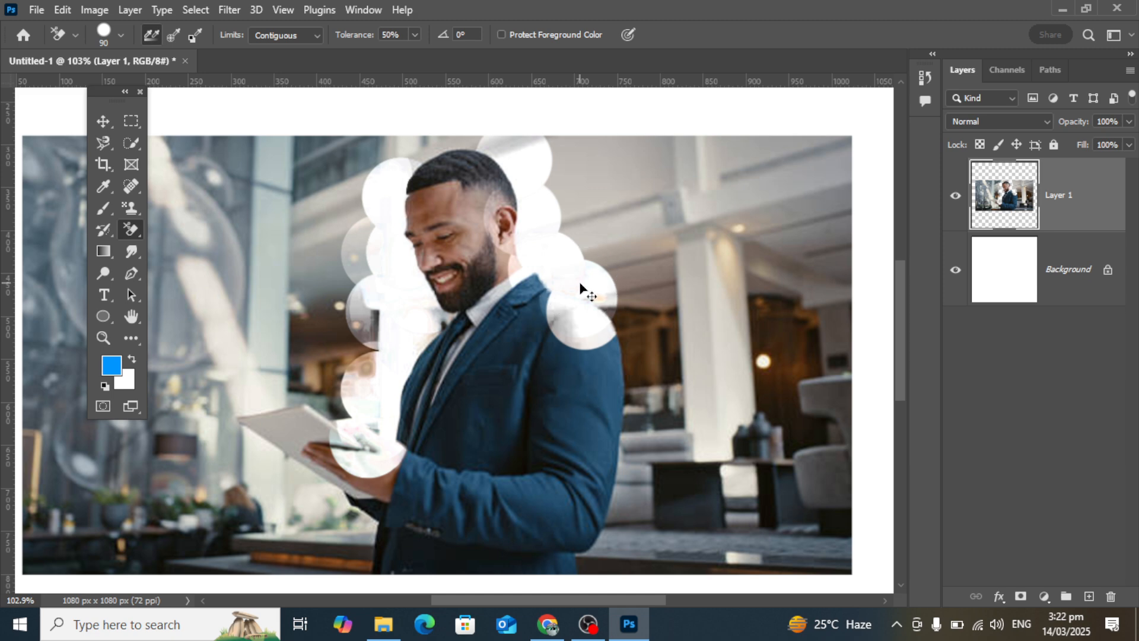
Step: Undo all Background Eraser strokes on the businessman picture
key("ctrl+z")
key("ctrl+z")
key("ctrl+z")
key("ctrl+z")
key("ctrl+z")
key("ctrl+z")
key("ctrl+z")
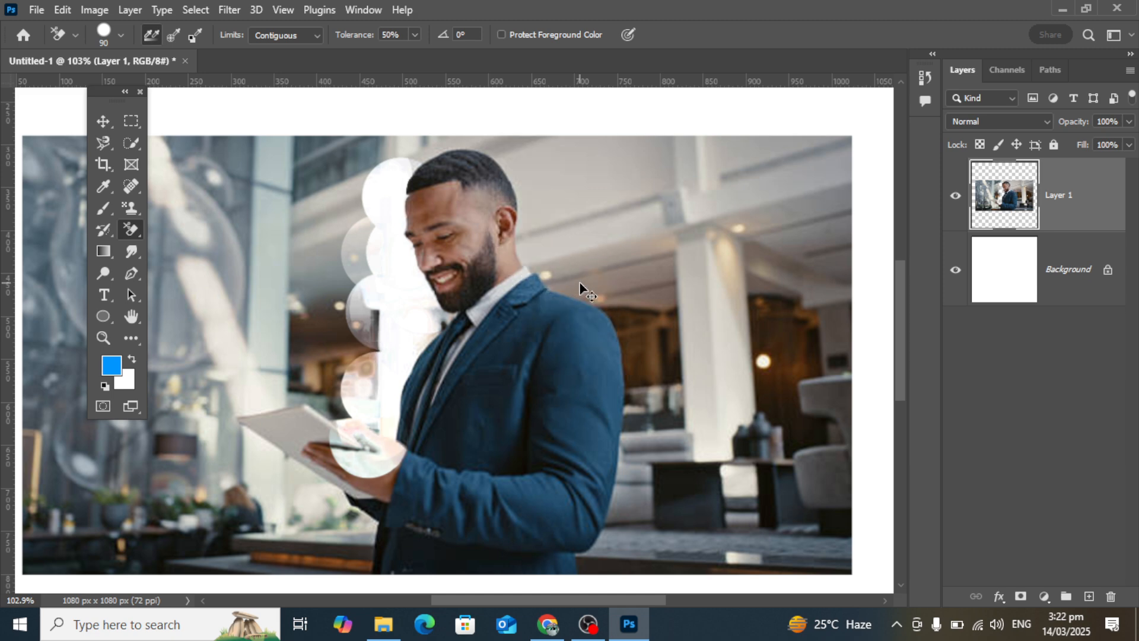
key("ctrl+z")
key("ctrl+z")
key("ctrl+z")
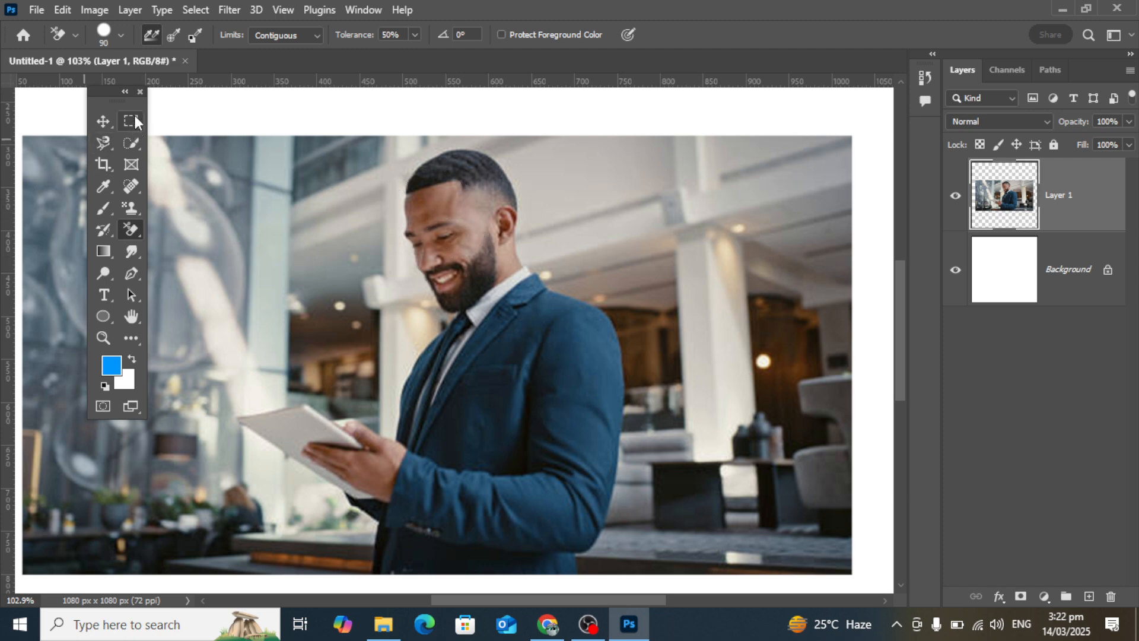
Step: Select the businessman with the Quick Selection tool's Select Subject, inspect the outline around the tablet, and clear the selection
left_click(129, 142)
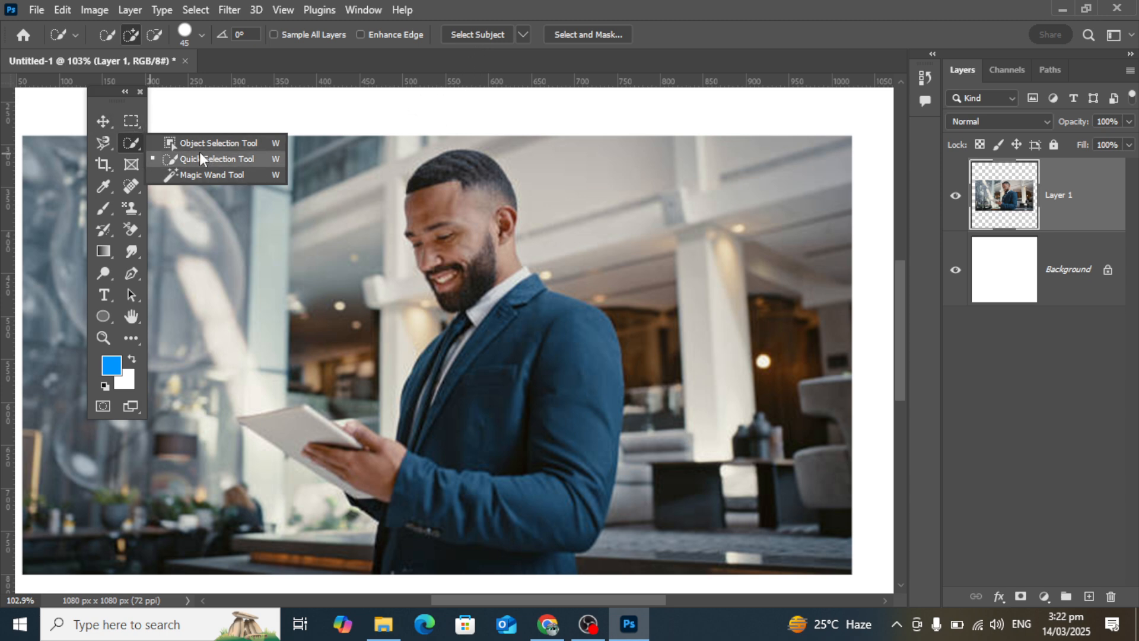
left_click(489, 35)
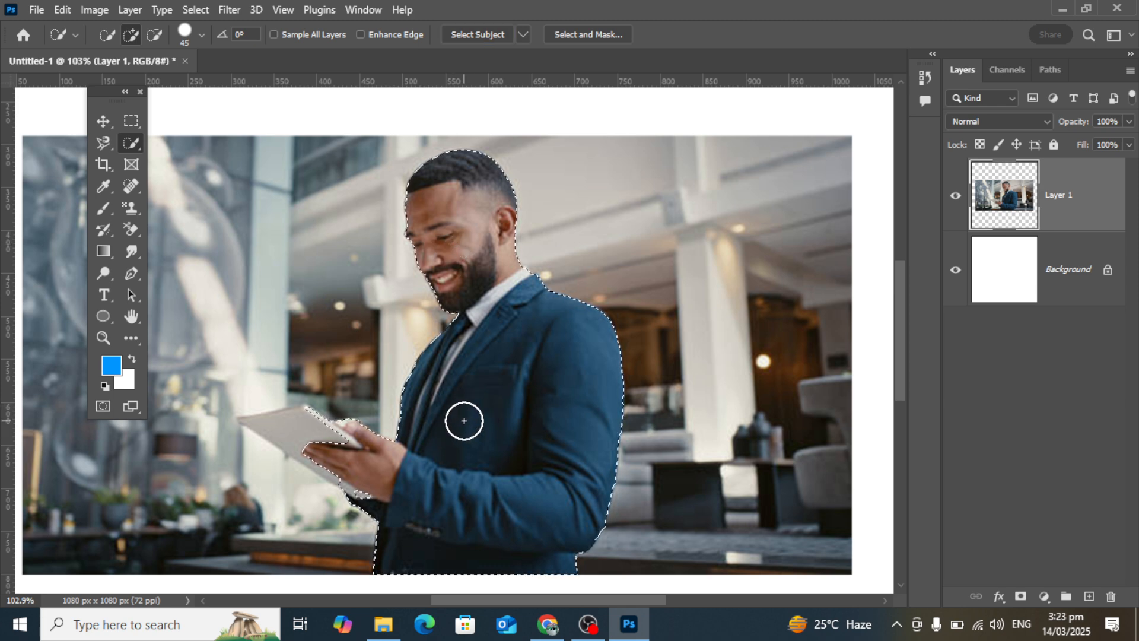
scroll(462, 419, "up", 2)
left_click_drag(463, 419, 529, 339)
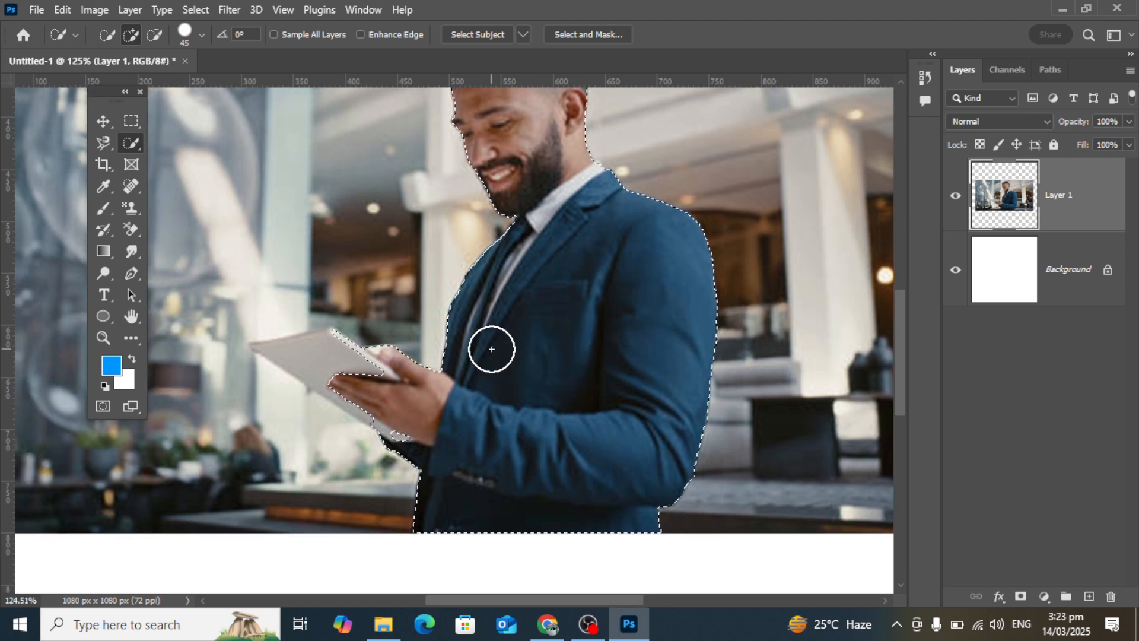
scroll(356, 433, "up", 3)
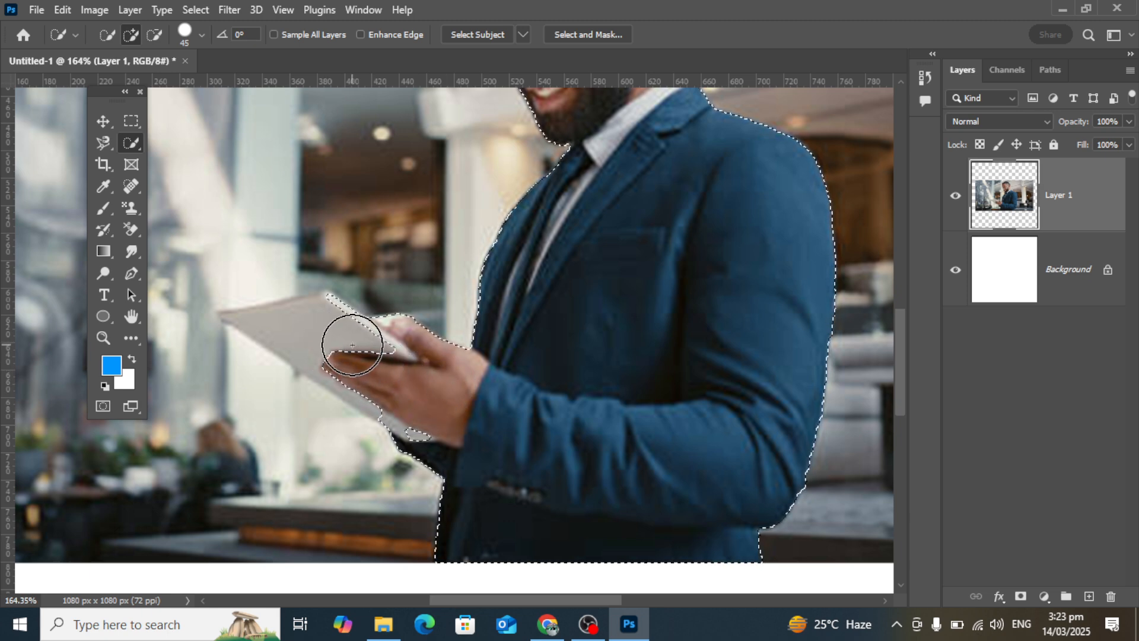
key("ctrl+d")
scroll(400, 325, "down", 3)
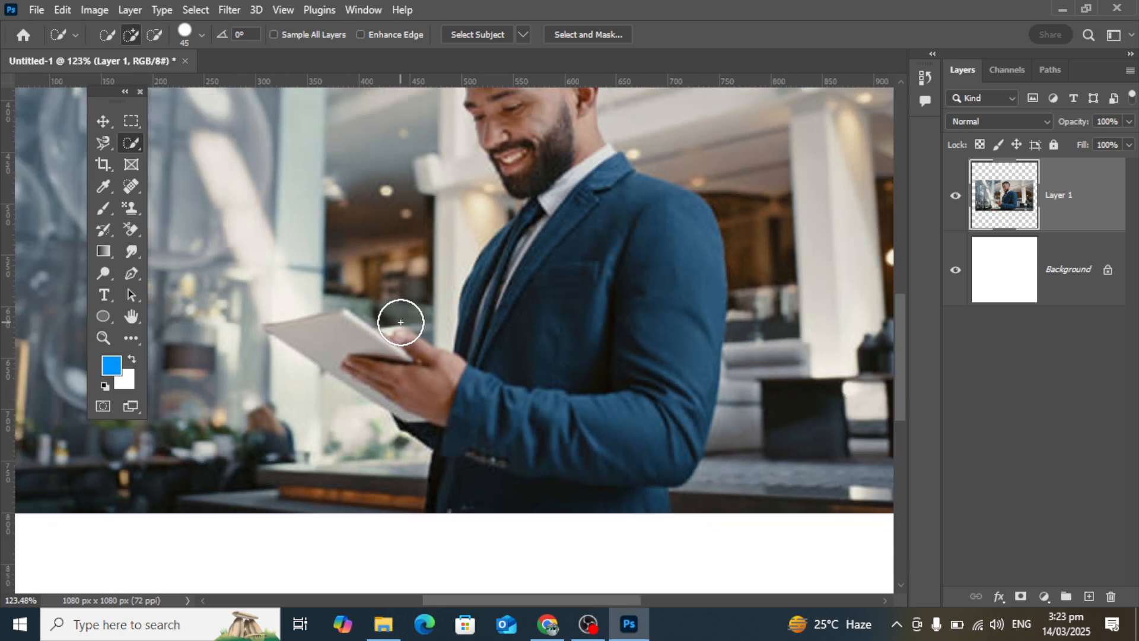
Step: Activate the Object Selection tool, try it on the blurred background beside the man, and clear the selection
right_click(133, 137)
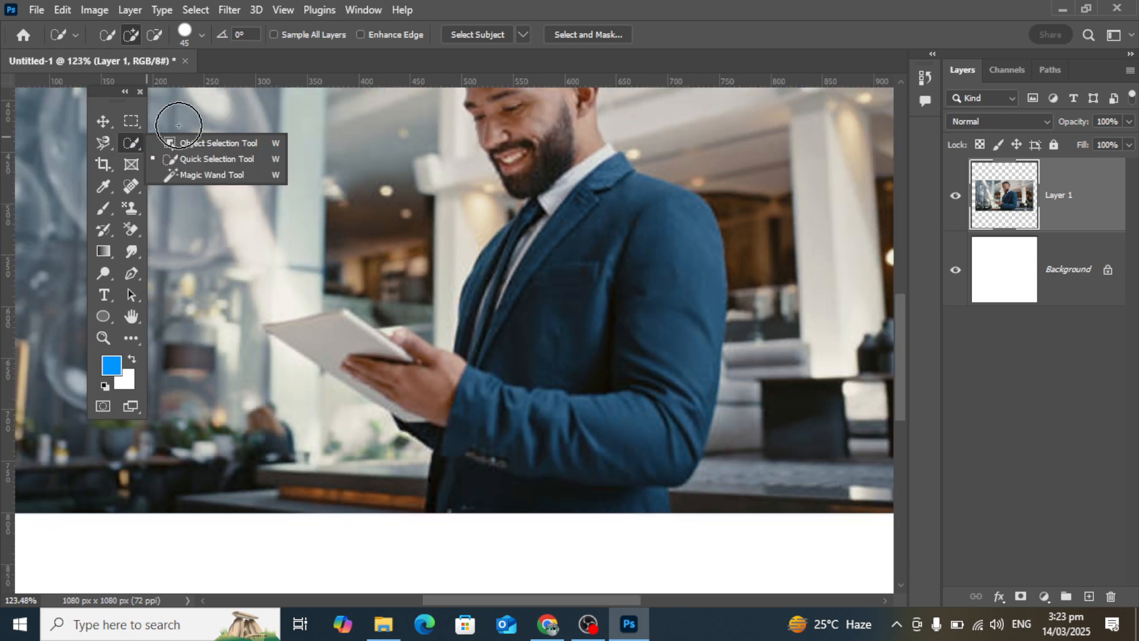
left_click(198, 144)
scroll(579, 255, "down", 3)
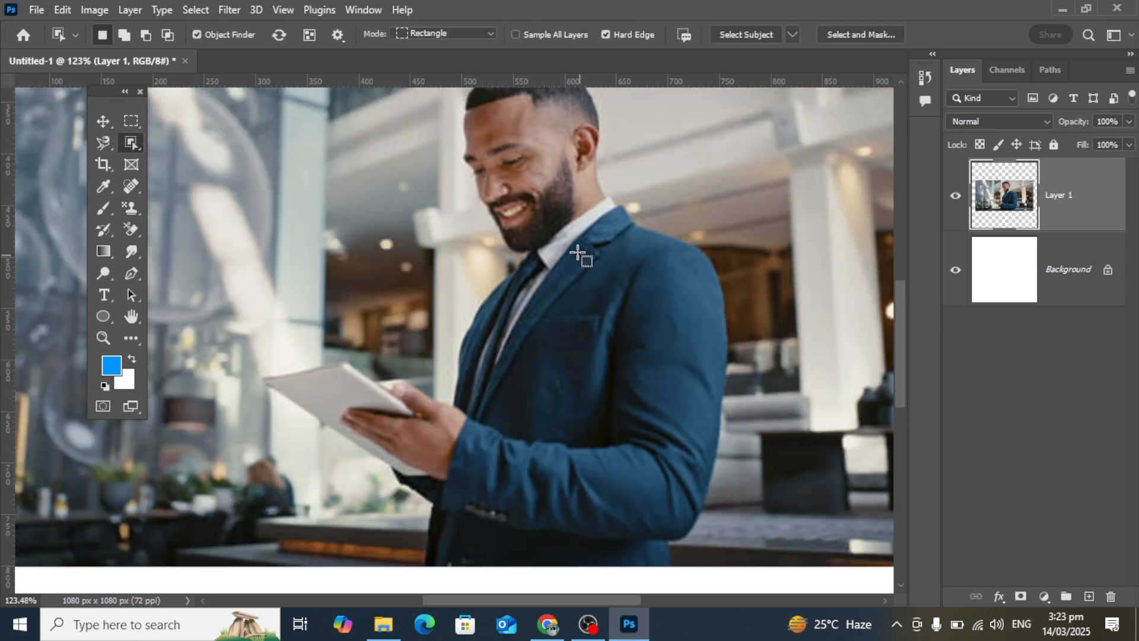
scroll(568, 245, "down", 2)
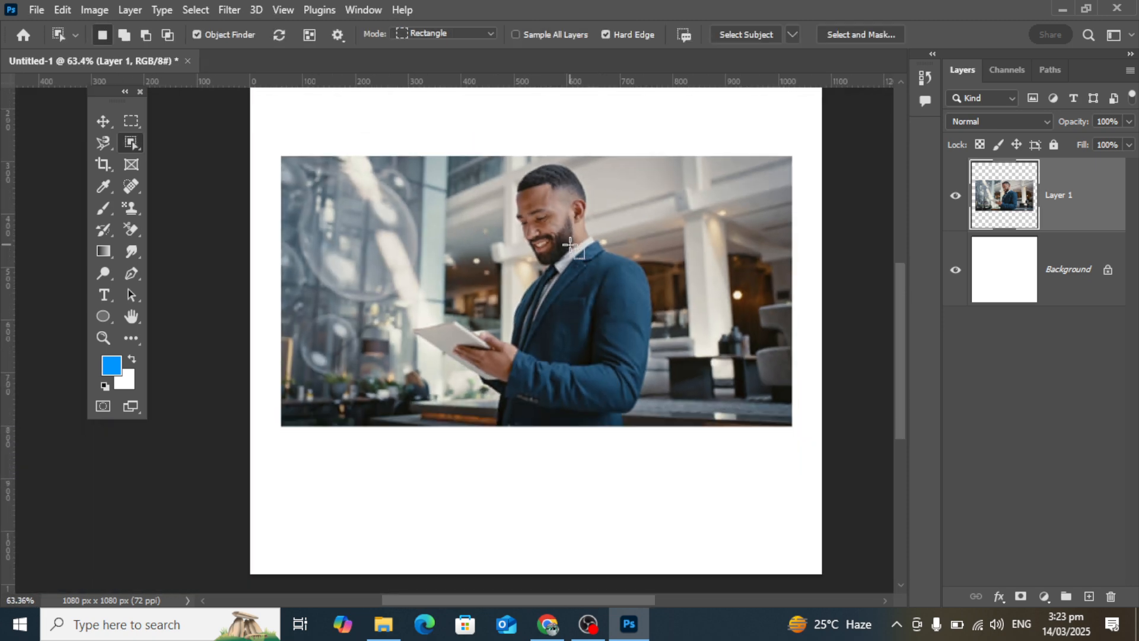
scroll(566, 247, "up", 1)
scroll(563, 248, "down", 1)
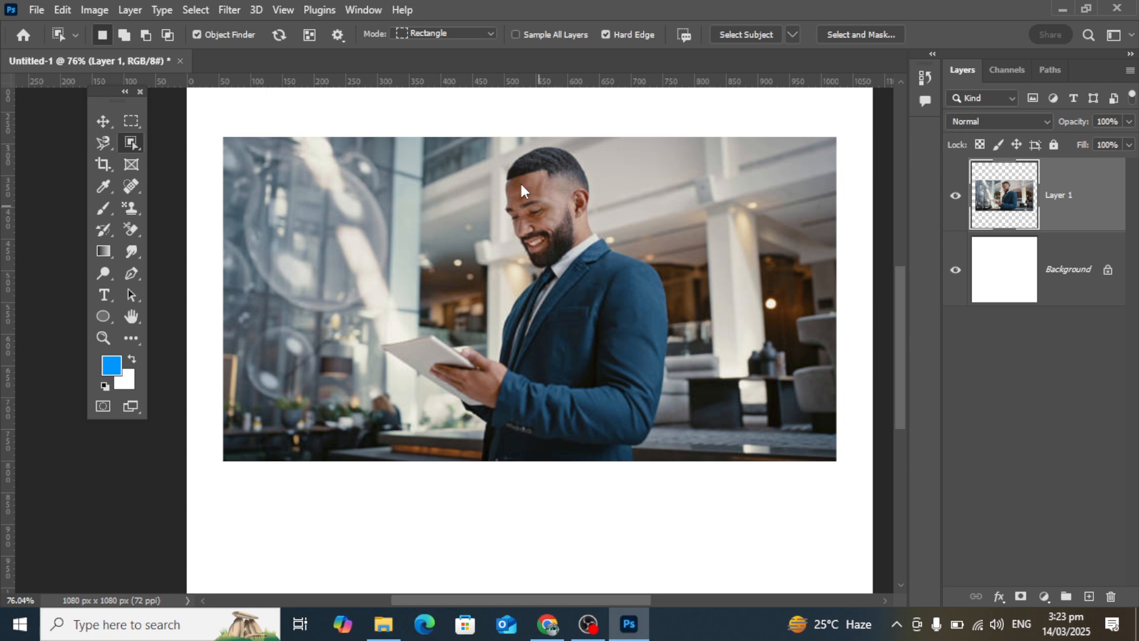
left_click(261, 179)
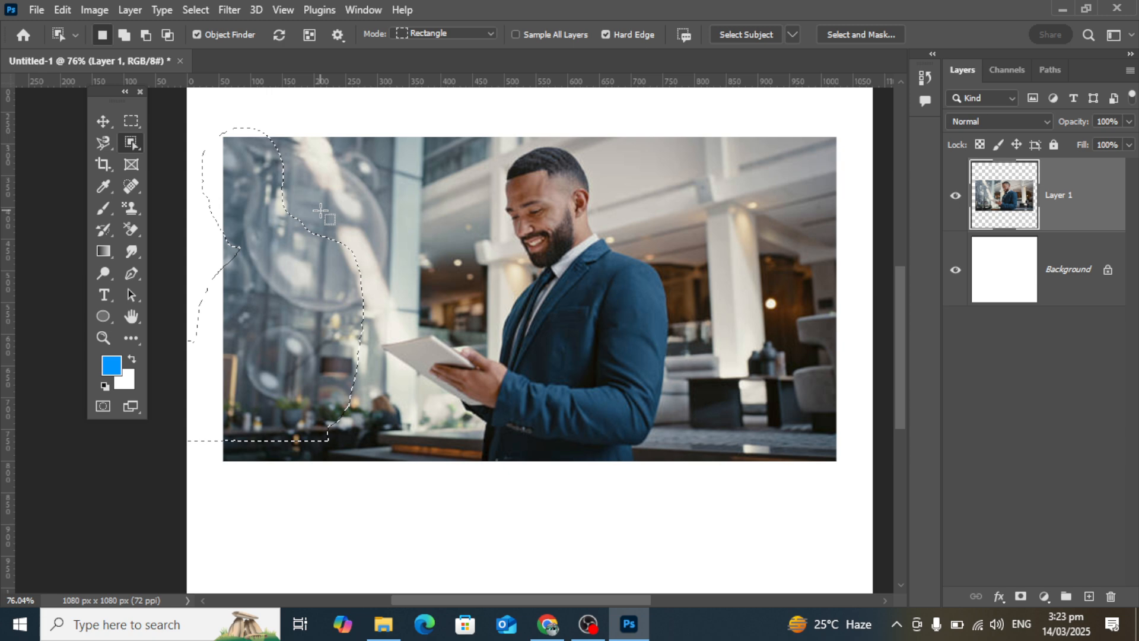
key("ctrl+d")
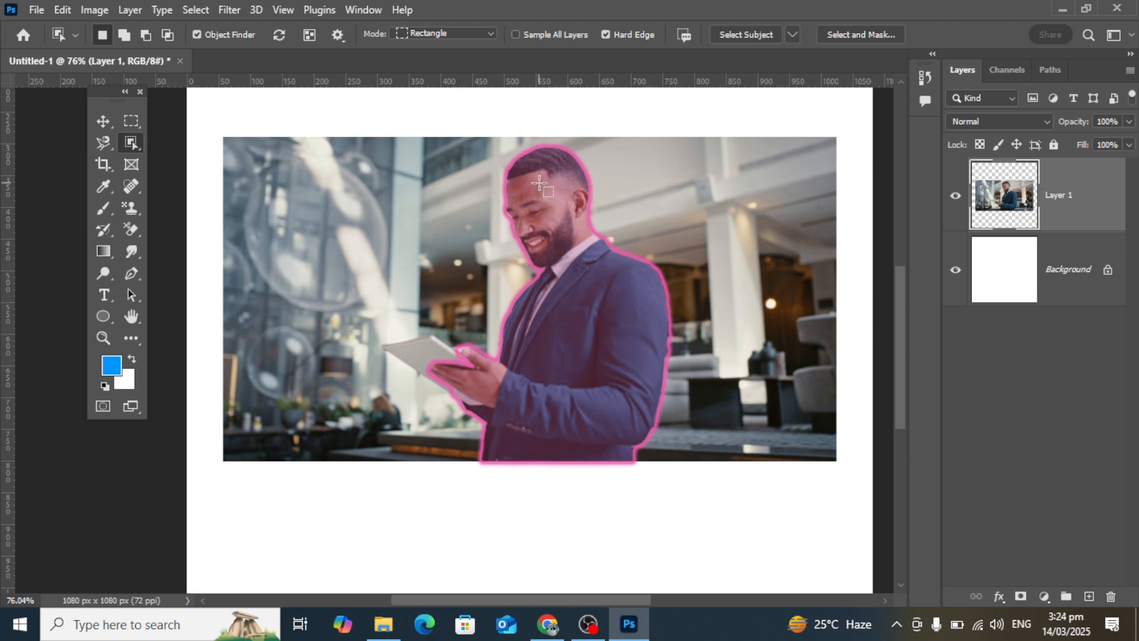
Step: Select the businessman with the Object Selection tool, and replace that selection with one of the tablet in his hands
scroll(540, 184, "up", 3)
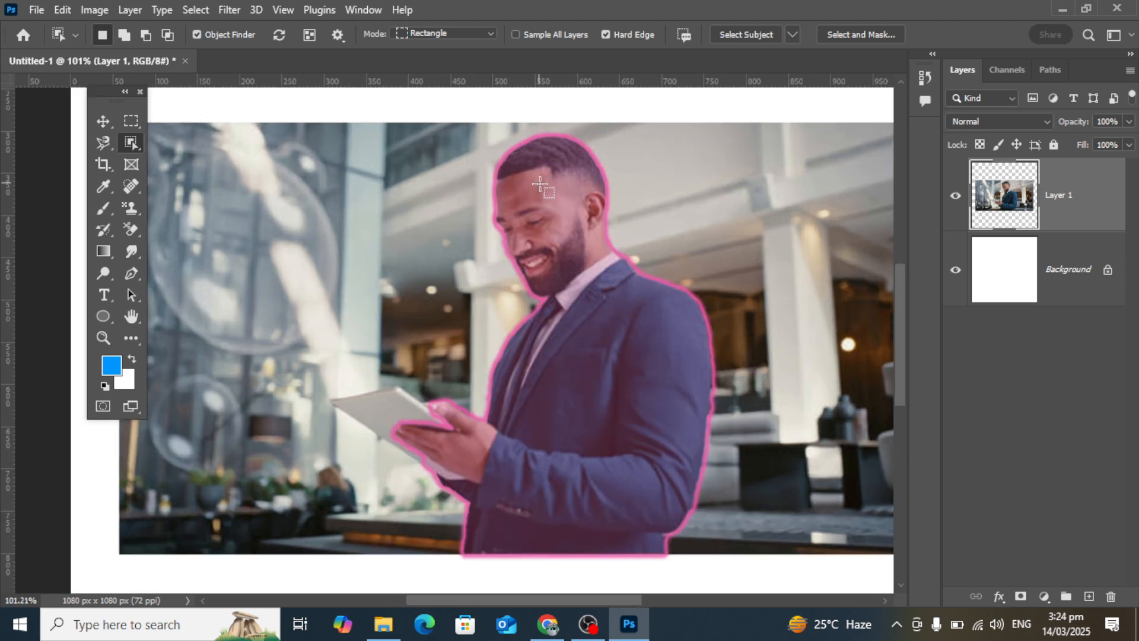
left_click(555, 215)
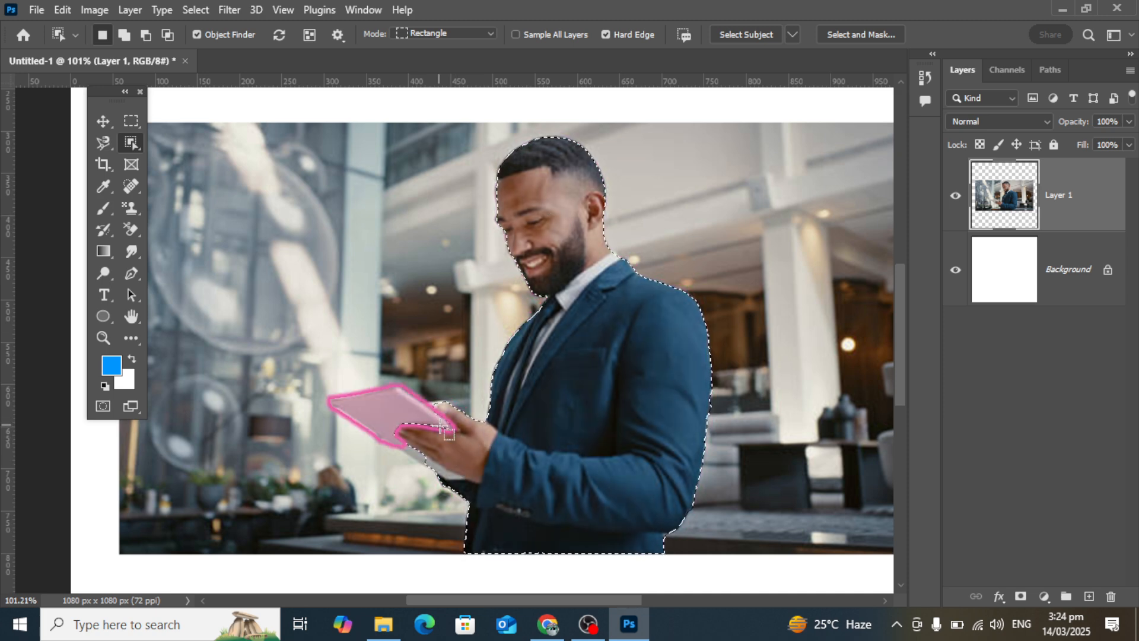
scroll(465, 433, "up", 1)
scroll(466, 433, "up", 2)
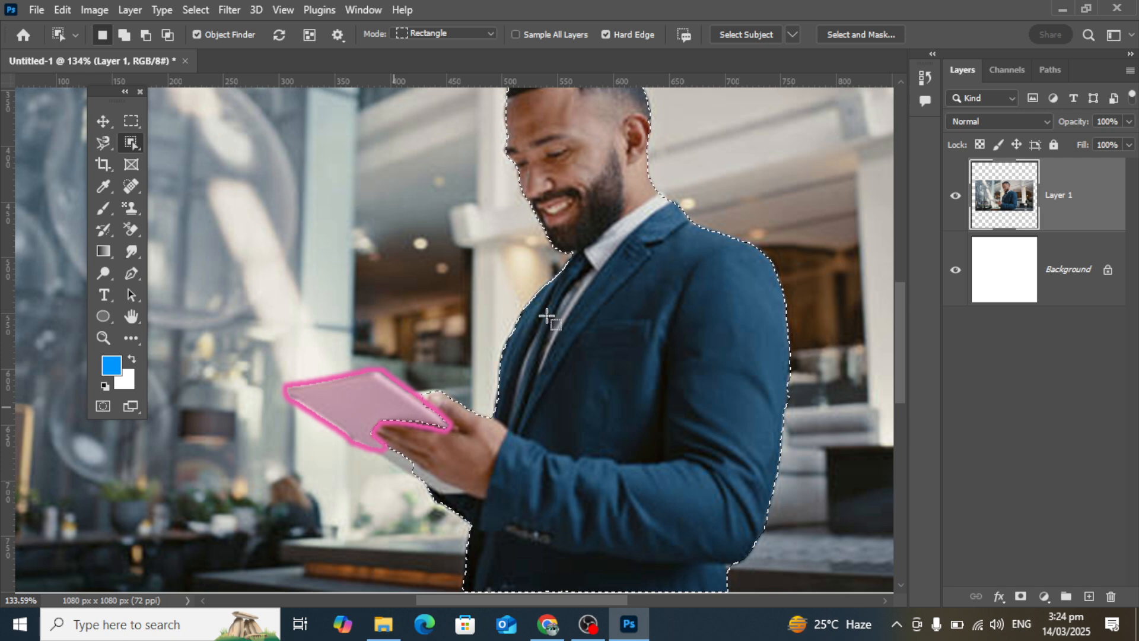
left_click(390, 406)
scroll(390, 406, "down", 1)
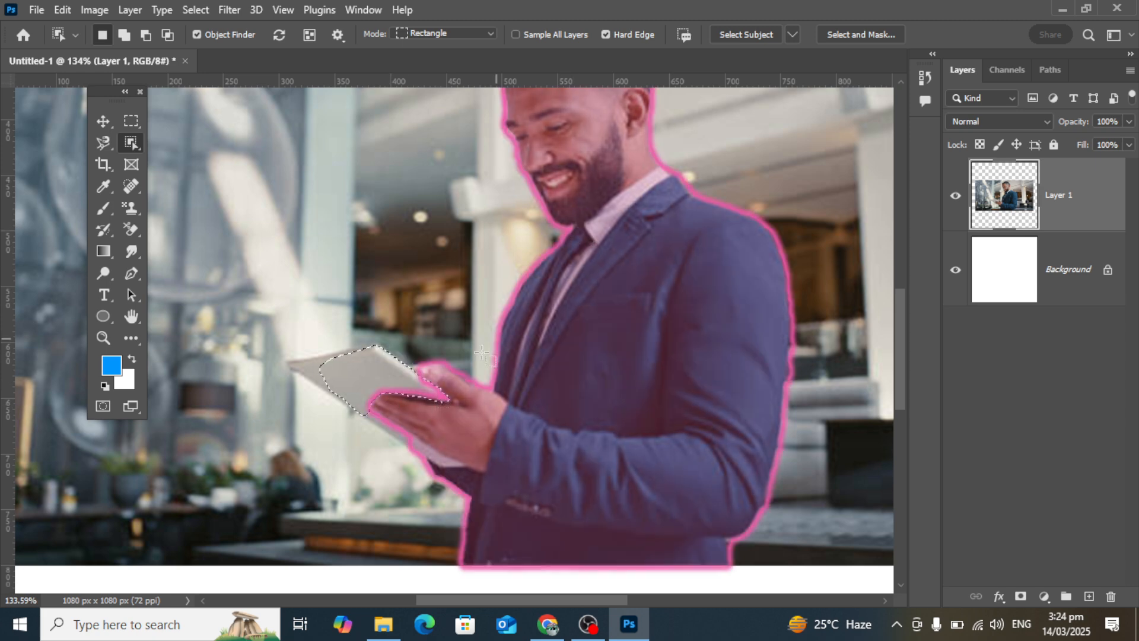
Step: Select the businessman with the Object Selection tool and copy the selection to a new layer
left_click_drag(419, 399, 456, 438)
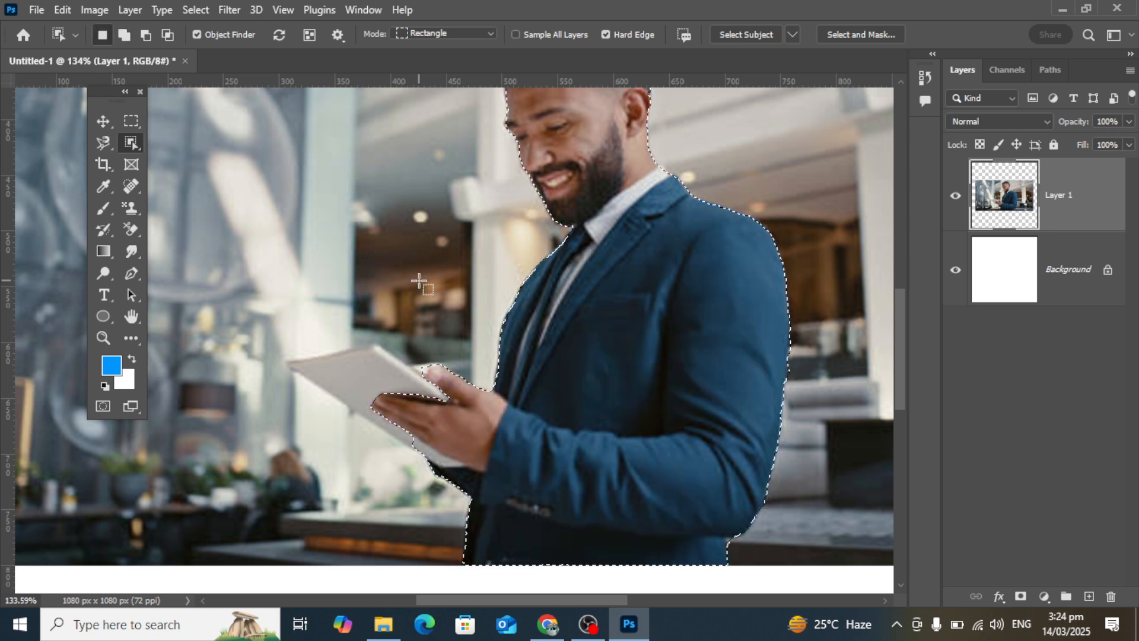
scroll(419, 282, "down", 3)
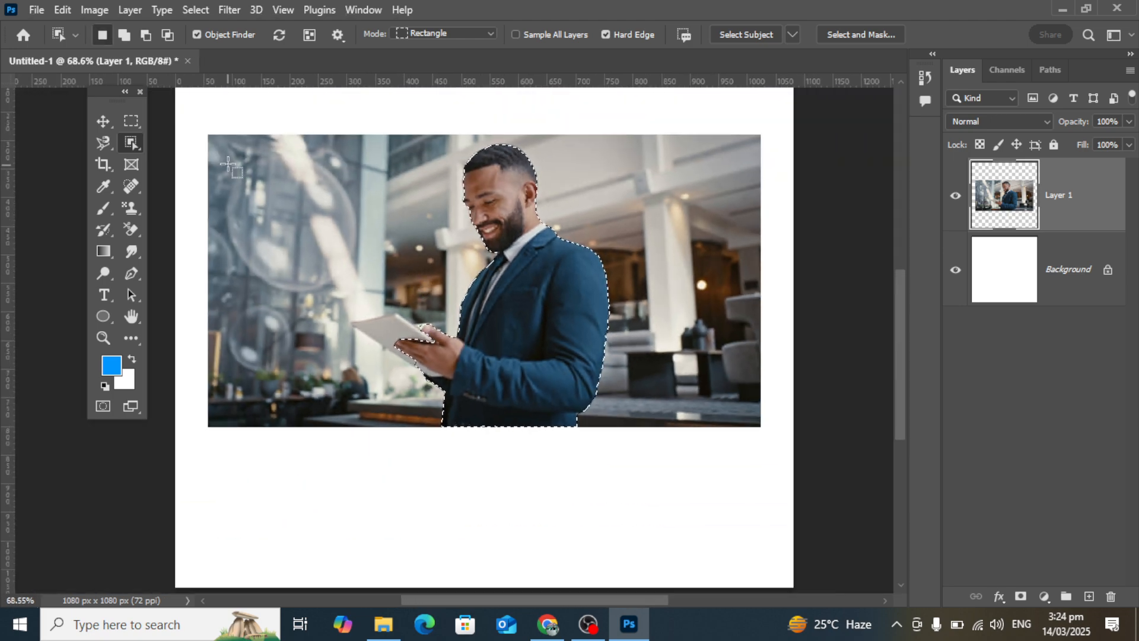
left_click(101, 119)
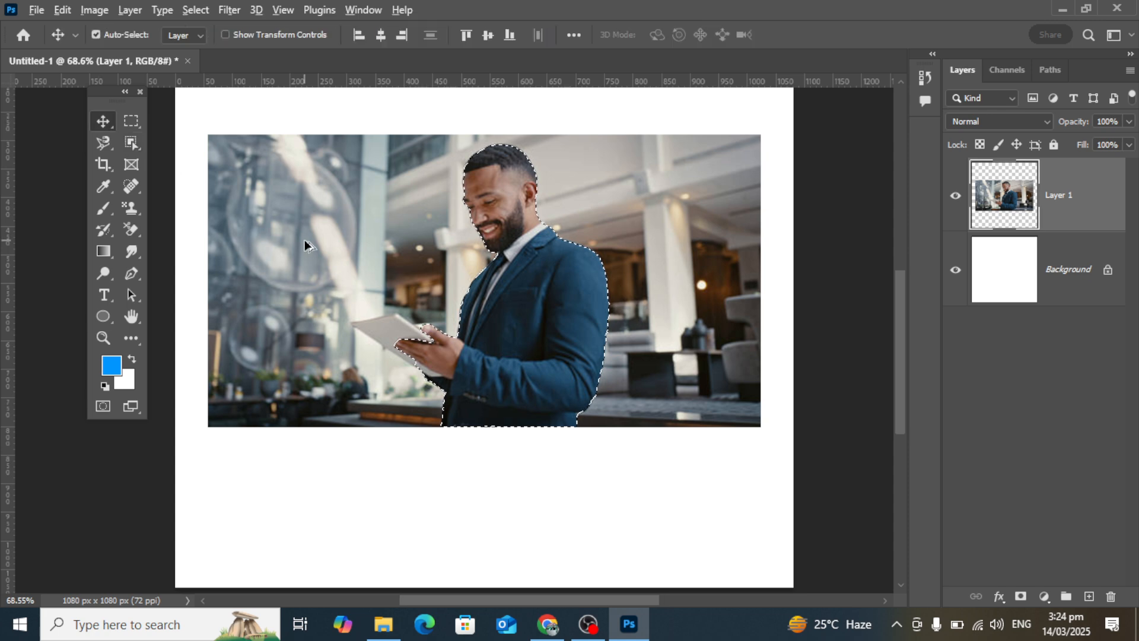
scroll(304, 245, "up", 1)
key("ctrl+j")
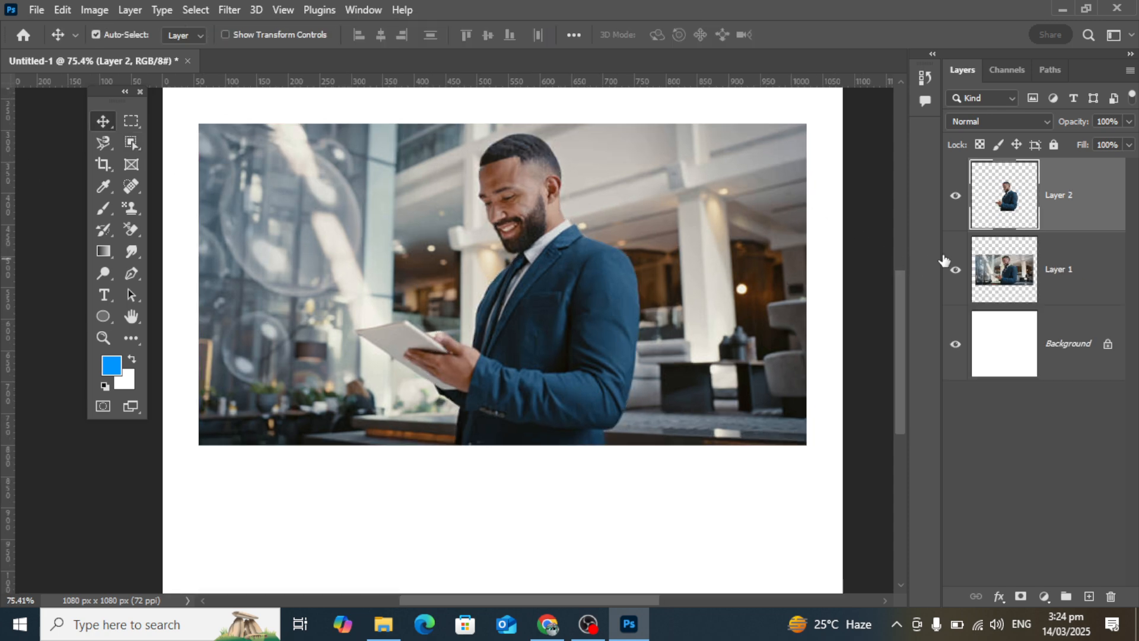
Step: Hide the original photo layer to view the cutout on its own, and undo the hiding
left_click(955, 272)
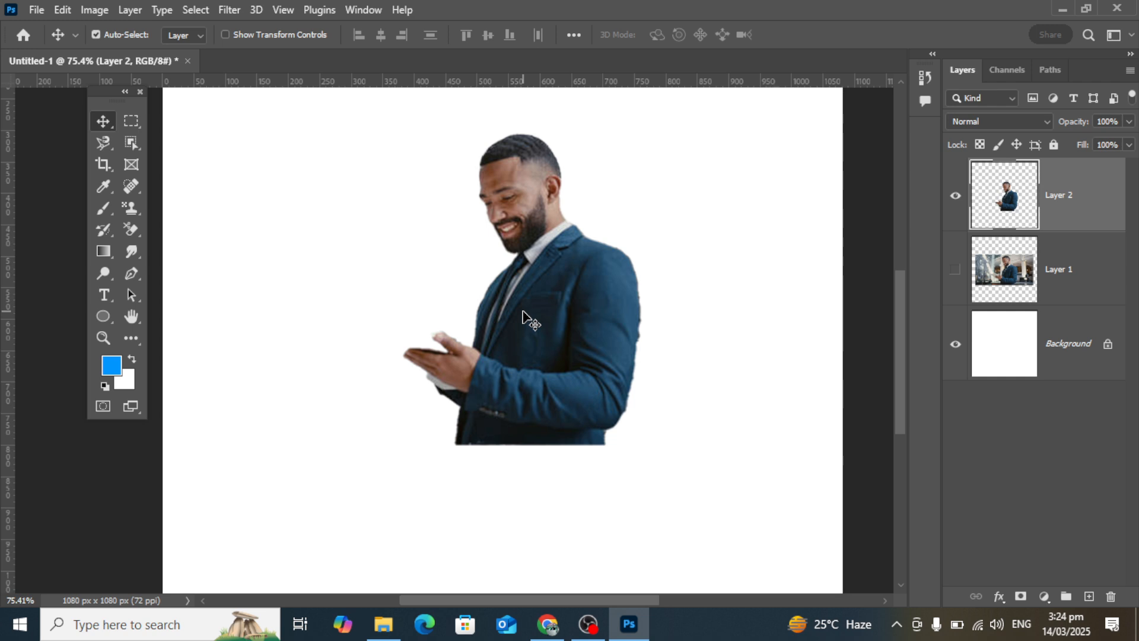
key("ctrl+z")
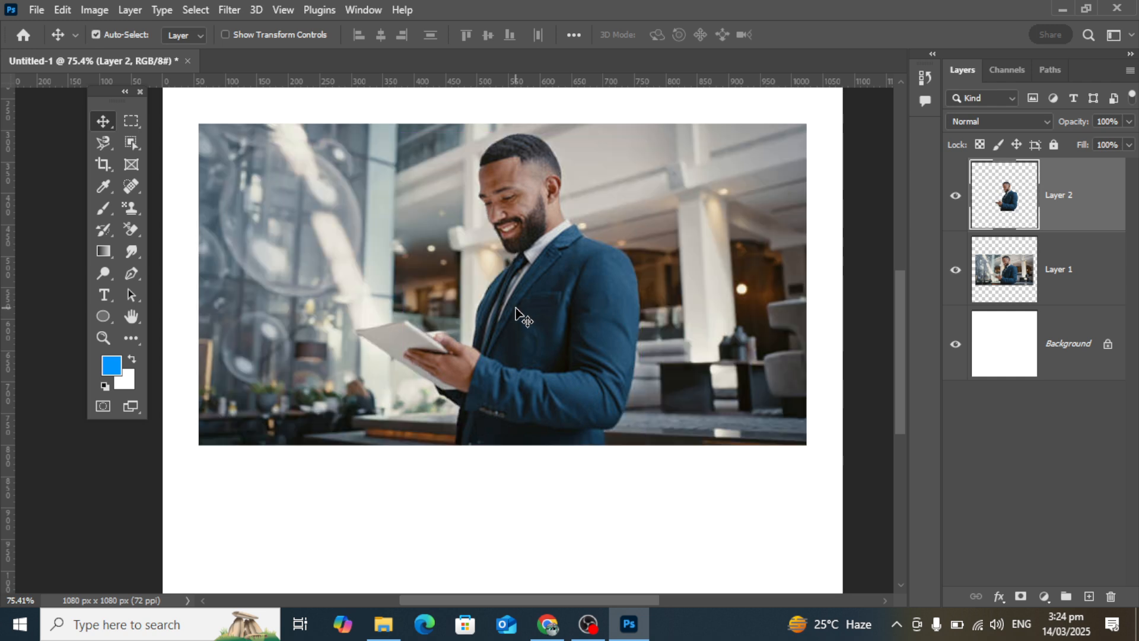
scroll(515, 312, "down", 2)
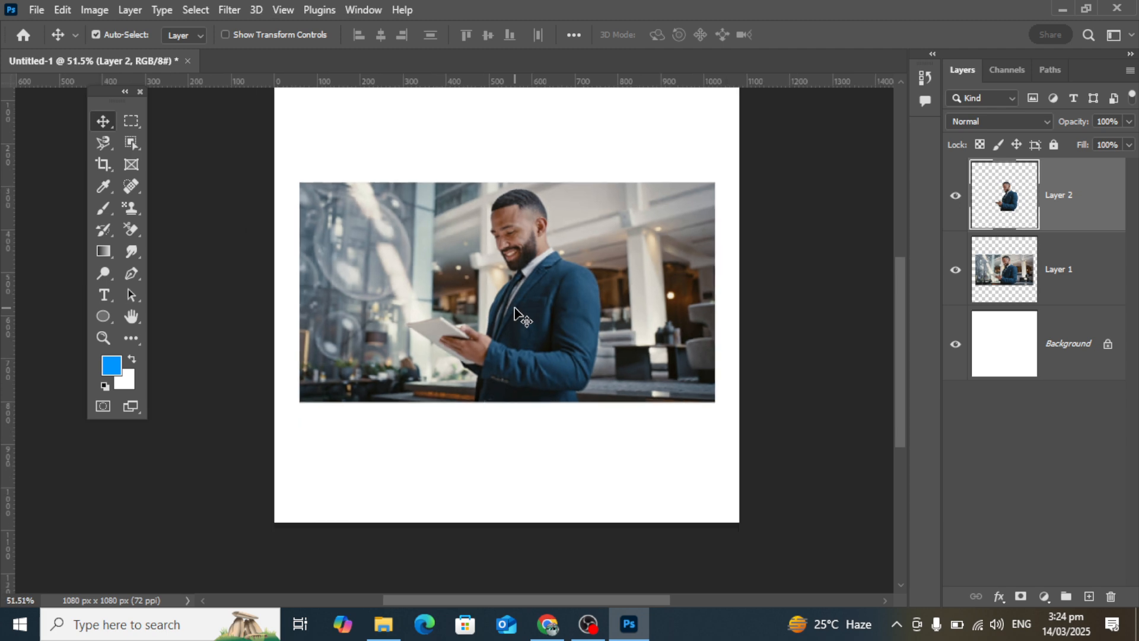
Step: Nudge the original photo slightly, view the cutout without it, and switch visibility so only the photo and Background are shown
left_click_drag(514, 307, 501, 289)
left_click(956, 270)
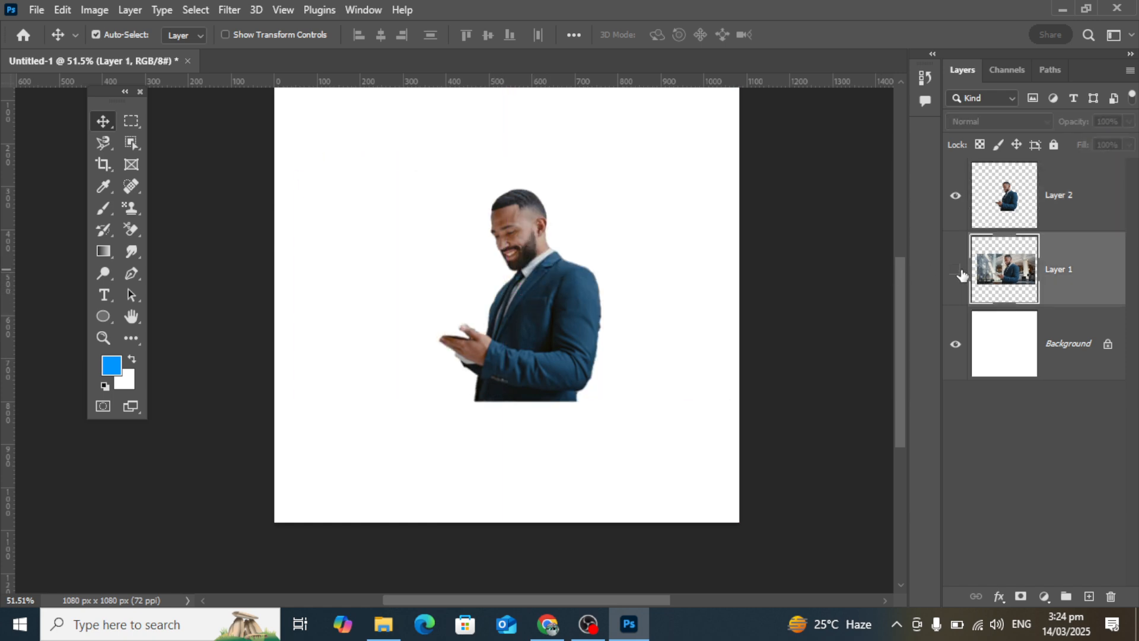
left_click(998, 208)
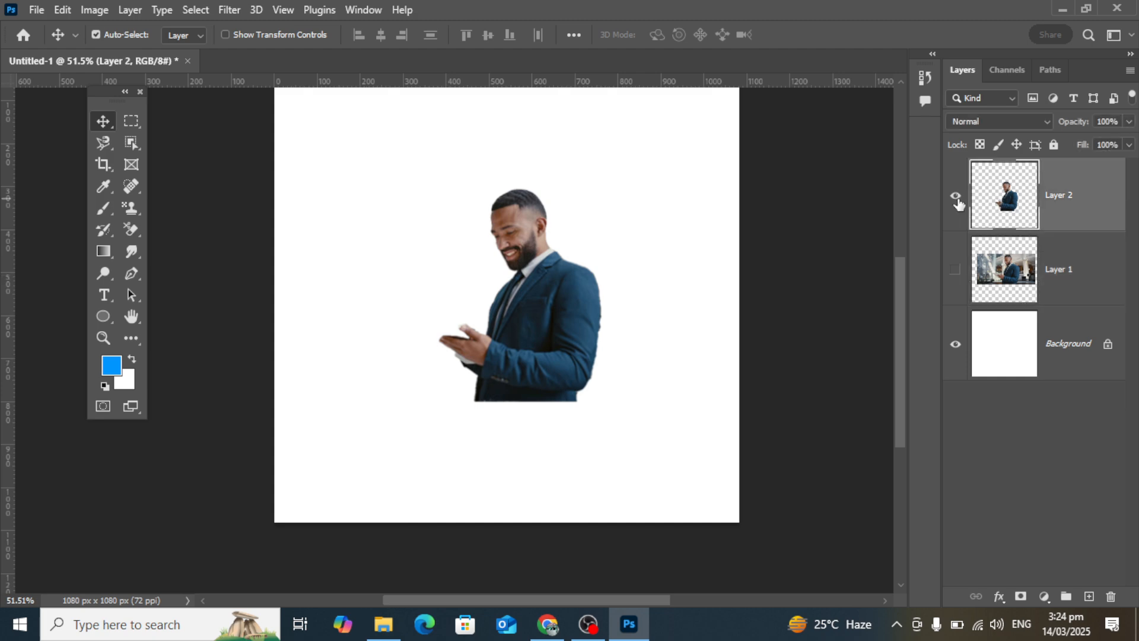
left_click(955, 196)
left_click(955, 270)
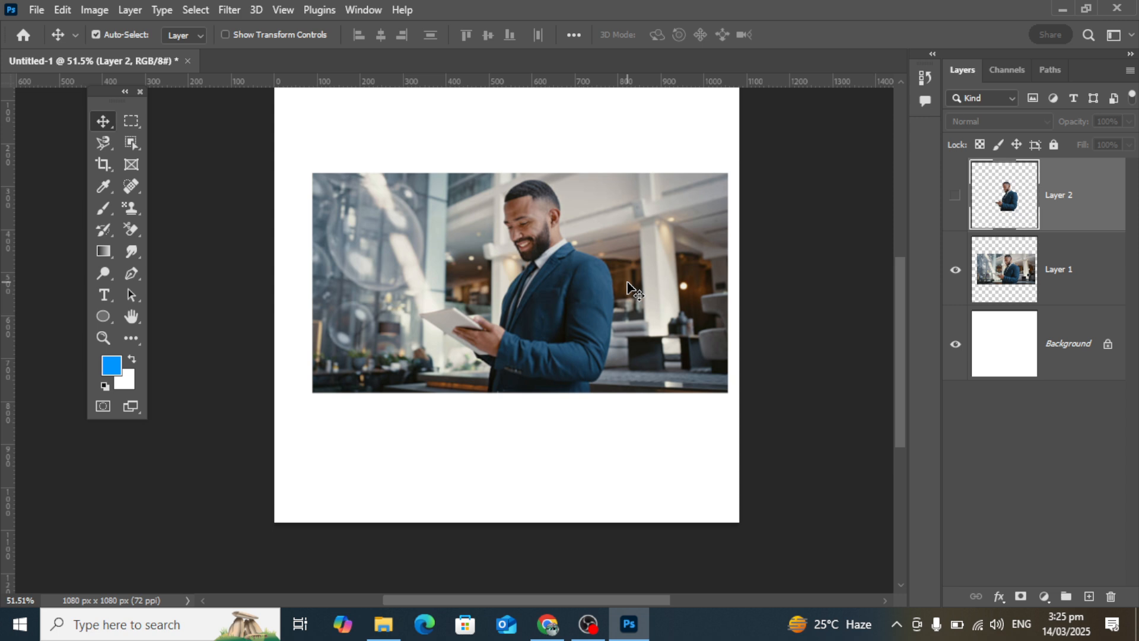
Step: Switch to Chrome and open pixelcut.ai in a new tab
left_click(547, 624)
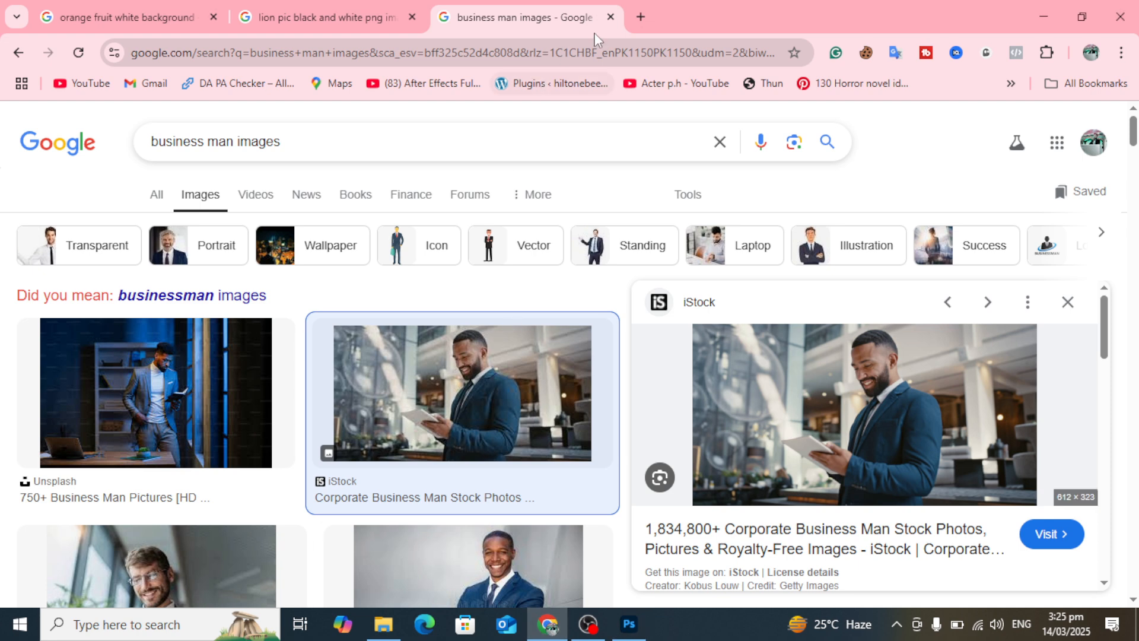
left_click(635, 19)
left_click(626, 56)
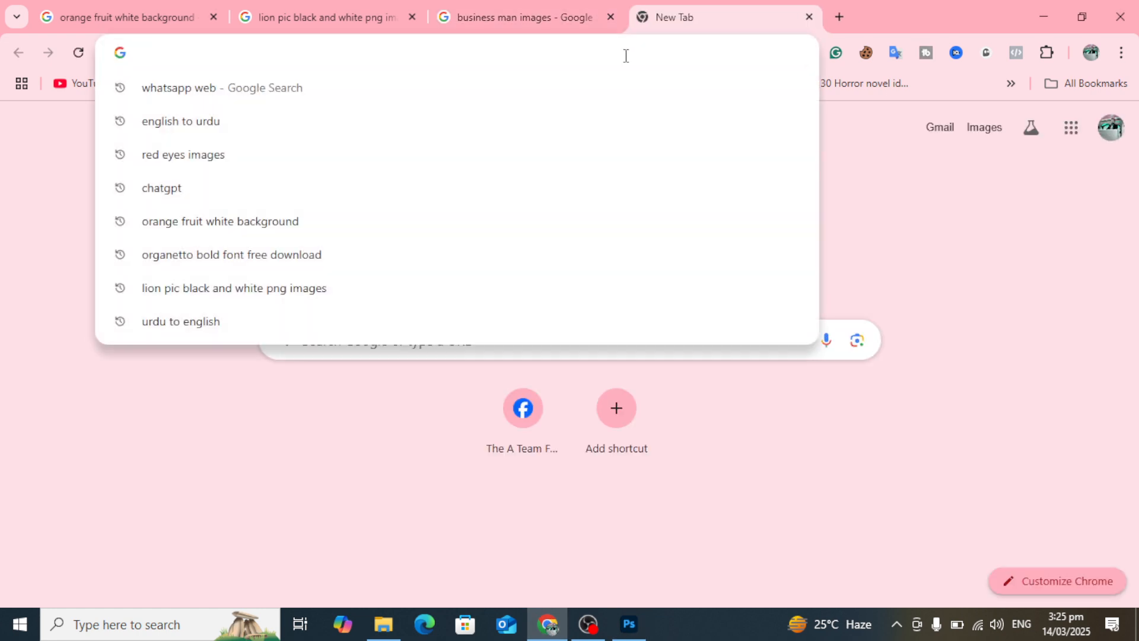
type("pix")
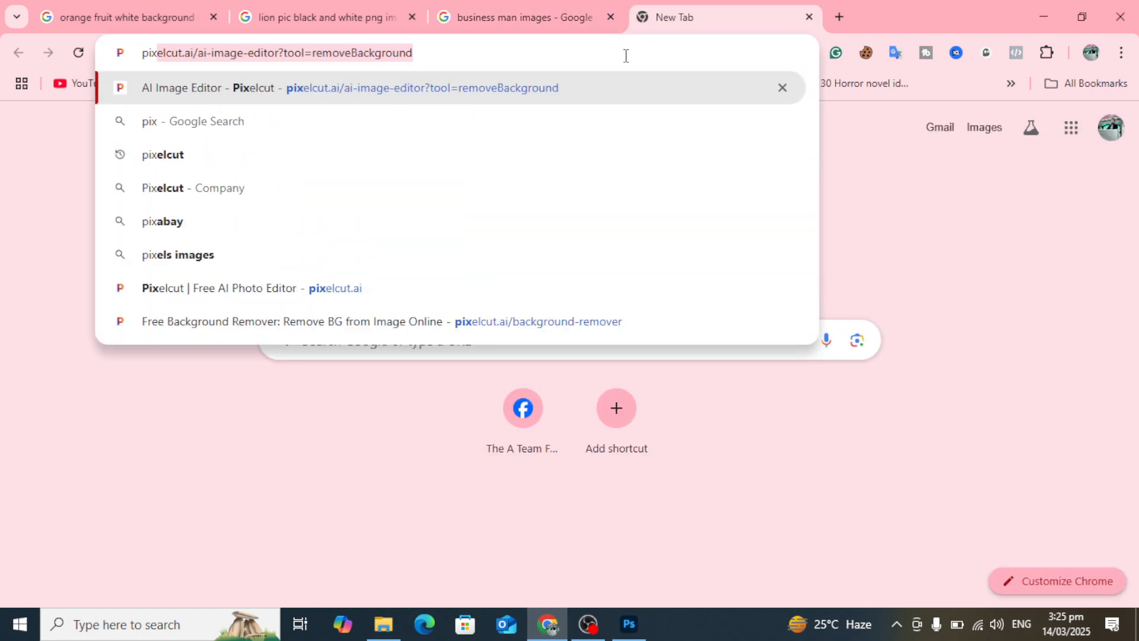
left_click(482, 57)
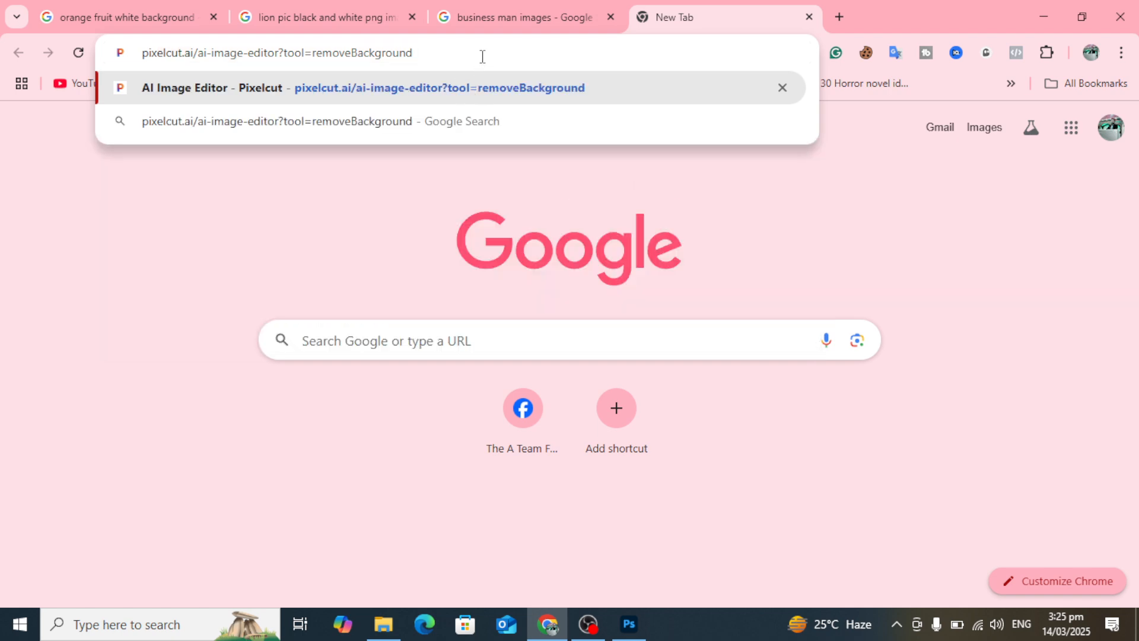
key("BackSpace")
key("BackSpace")
key("BackSpace")
key("BackSpace")
key("BackSpace")
key("BackSpace")
key("BackSpace")
key("BackSpace")
key("BackSpace")
key("BackSpace")
key("BackSpace")
key("BackSpace")
key("BackSpace")
key("BackSpace")
key("BackSpace")
key("BackSpace")
key("BackSpace")
key("BackSpace")
key("BackSpace")
key("BackSpace")
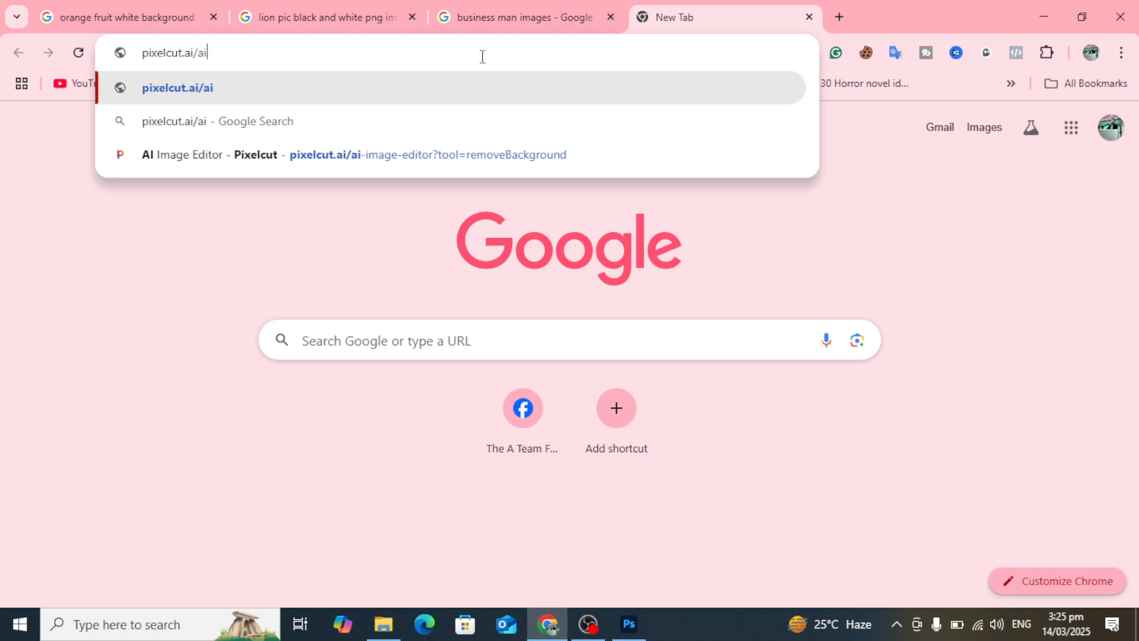
key("BackSpace")
key("BackSpace")
key("BackSpace")
key("Return")
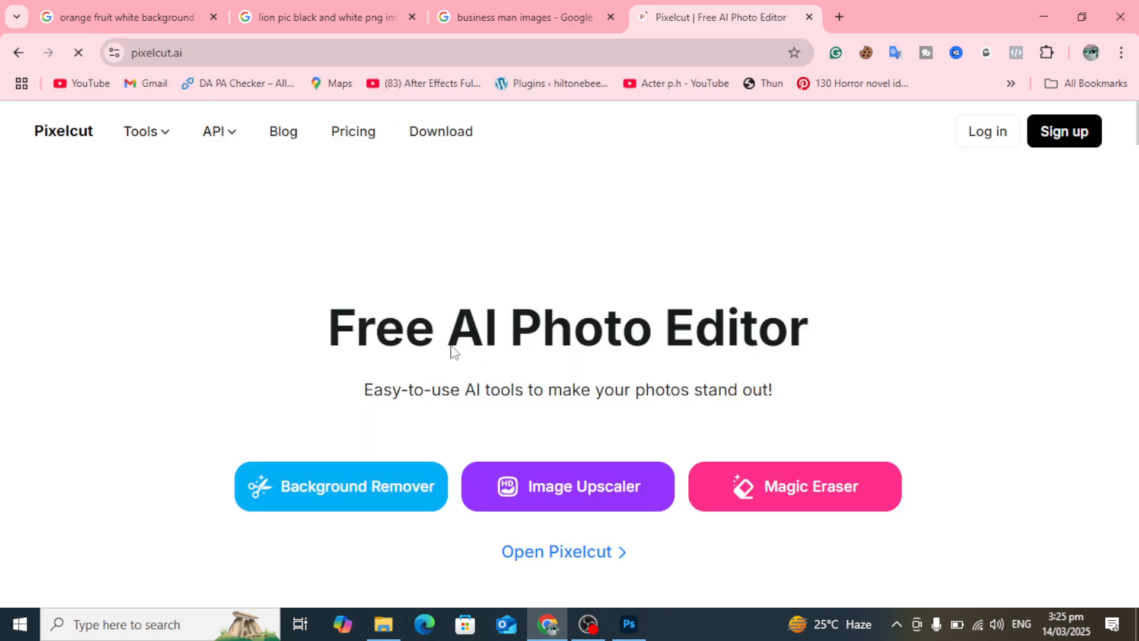
scroll(454, 352, "down", 1)
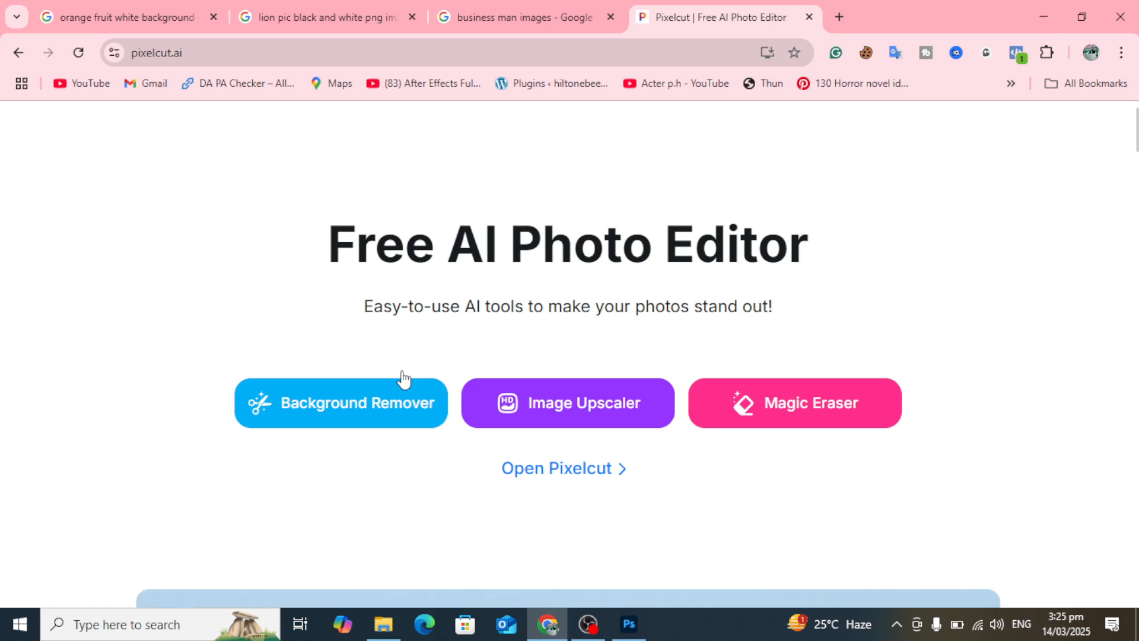
Step: Search for "bg remove" in another new tab and open the remove.bg website
left_click(840, 16)
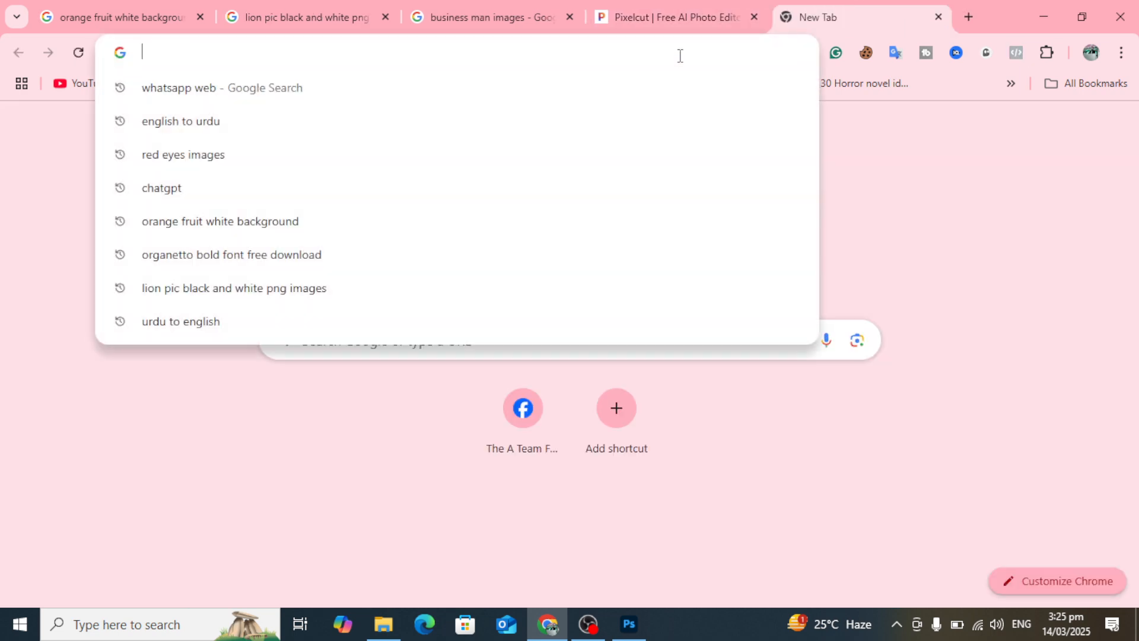
type("bg")
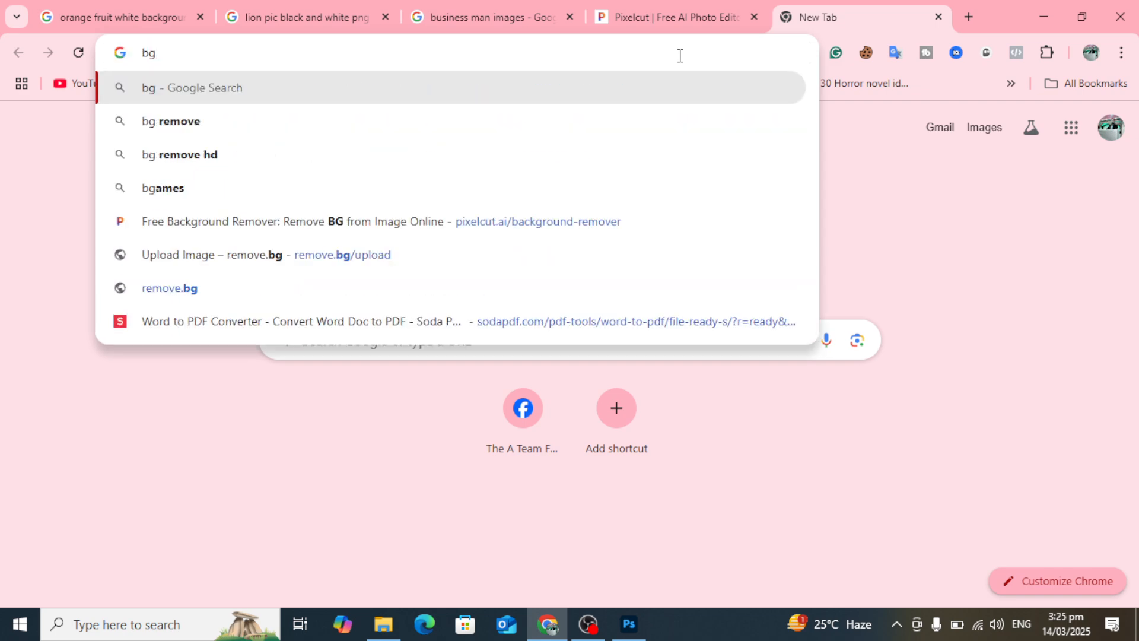
left_click(364, 122)
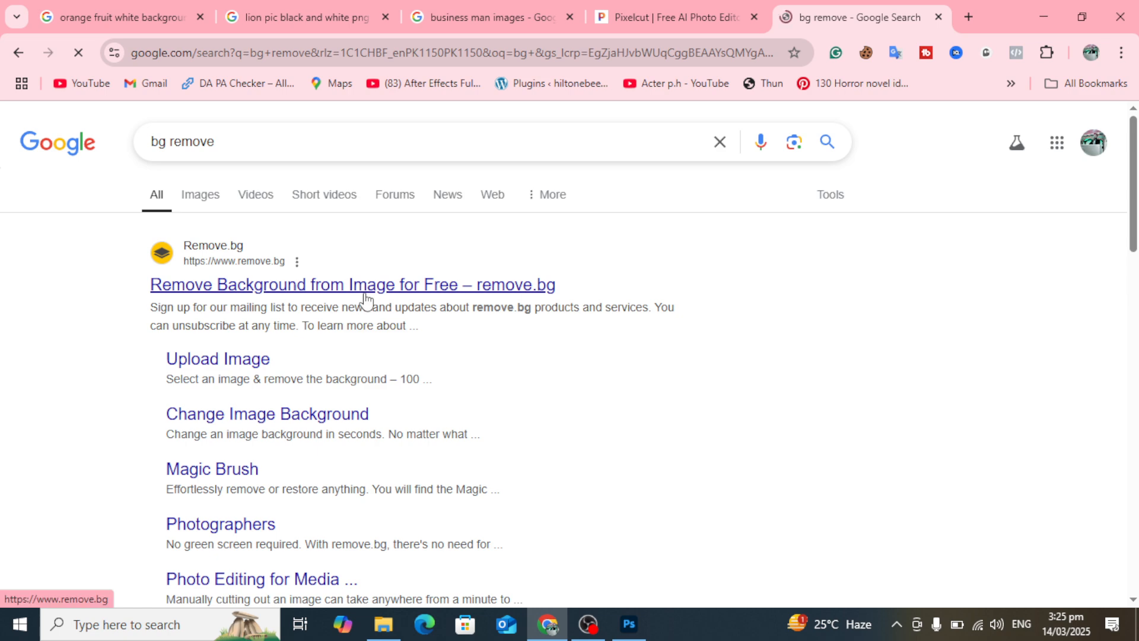
left_click(366, 289)
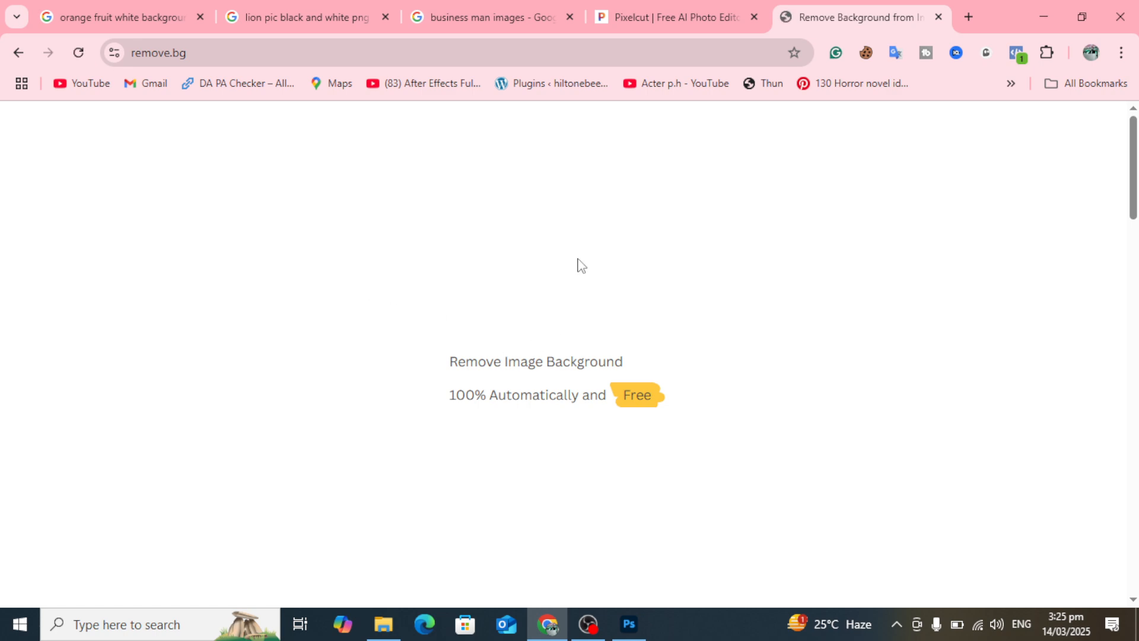
Step: Return to the Pixelcut page and open its Background Remover
left_click(682, 17)
left_click(798, 8)
left_click(689, 12)
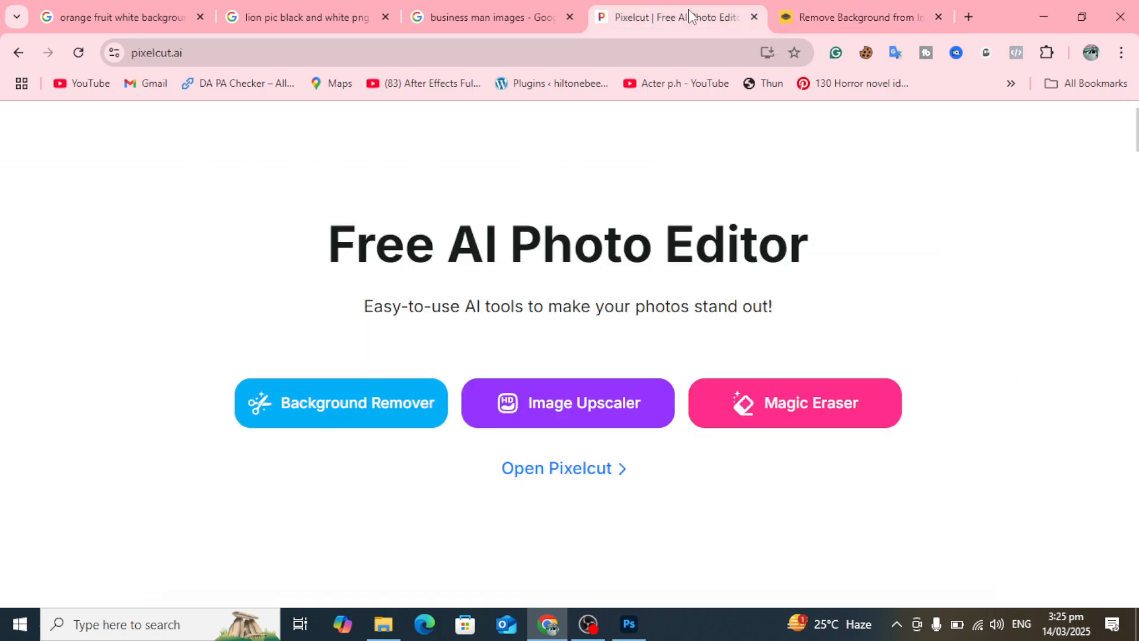
left_click(837, 5)
left_click(689, 3)
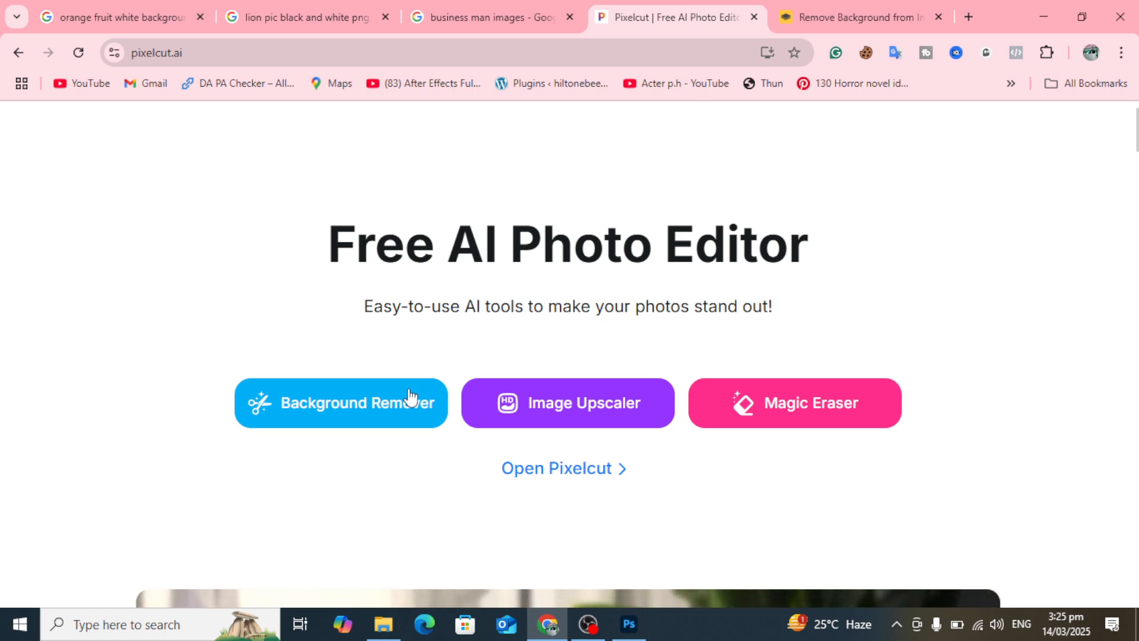
left_click(352, 409)
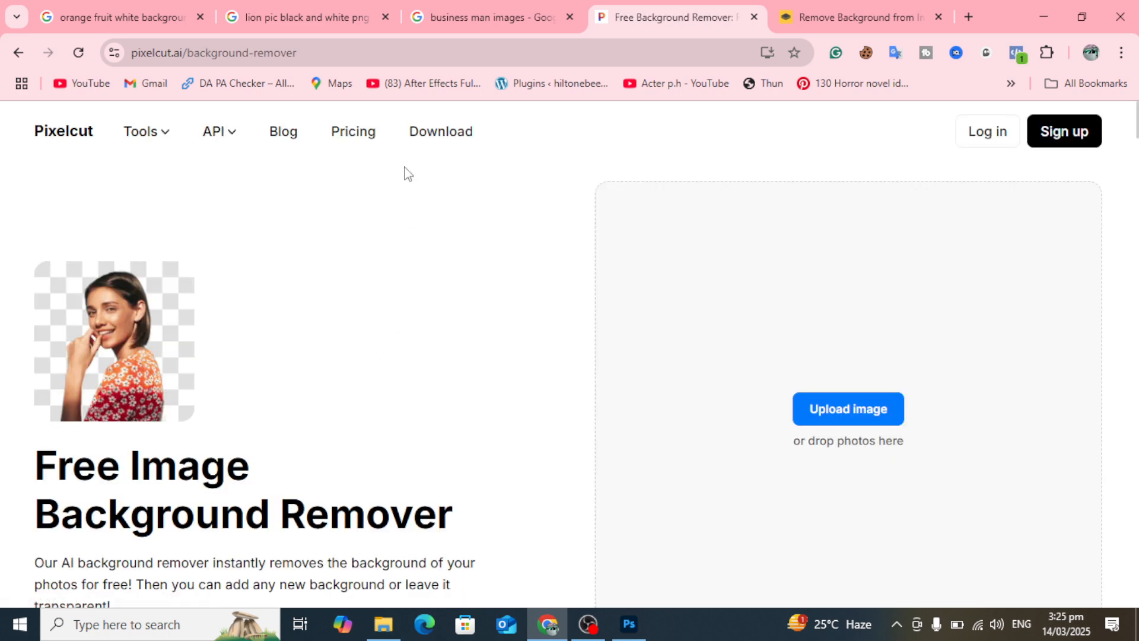
Step: Load the iStock businessman photo from the Google Images results into Pixelcut's background remover
left_click(118, 13)
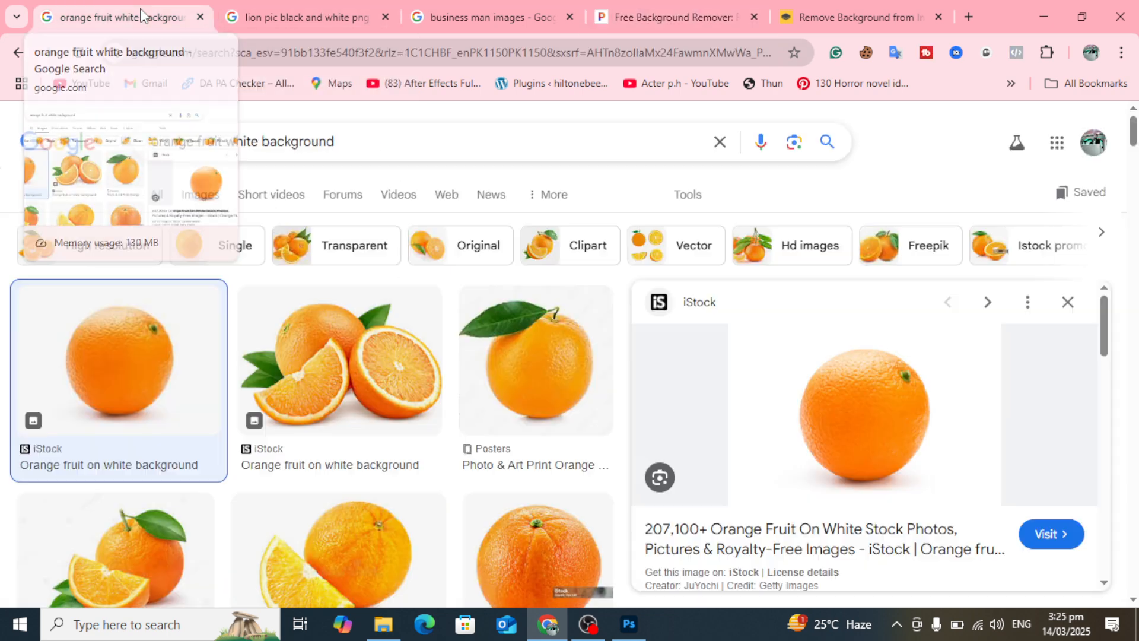
left_click(500, 7)
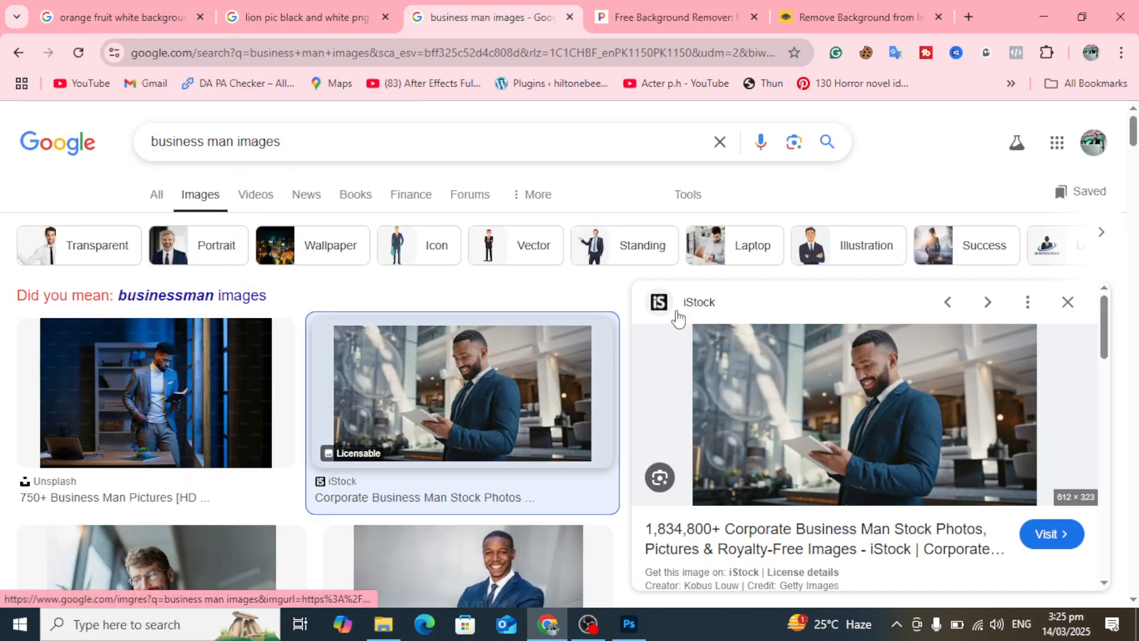
left_click(725, 8)
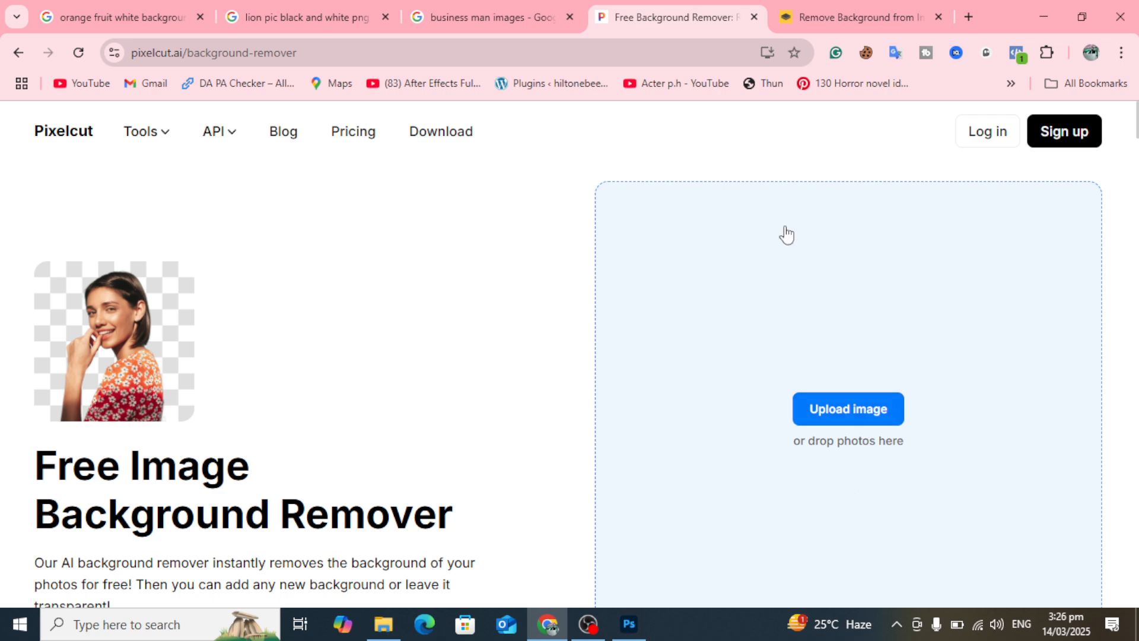
left_click(486, 17)
left_click_drag(913, 407, 816, 396)
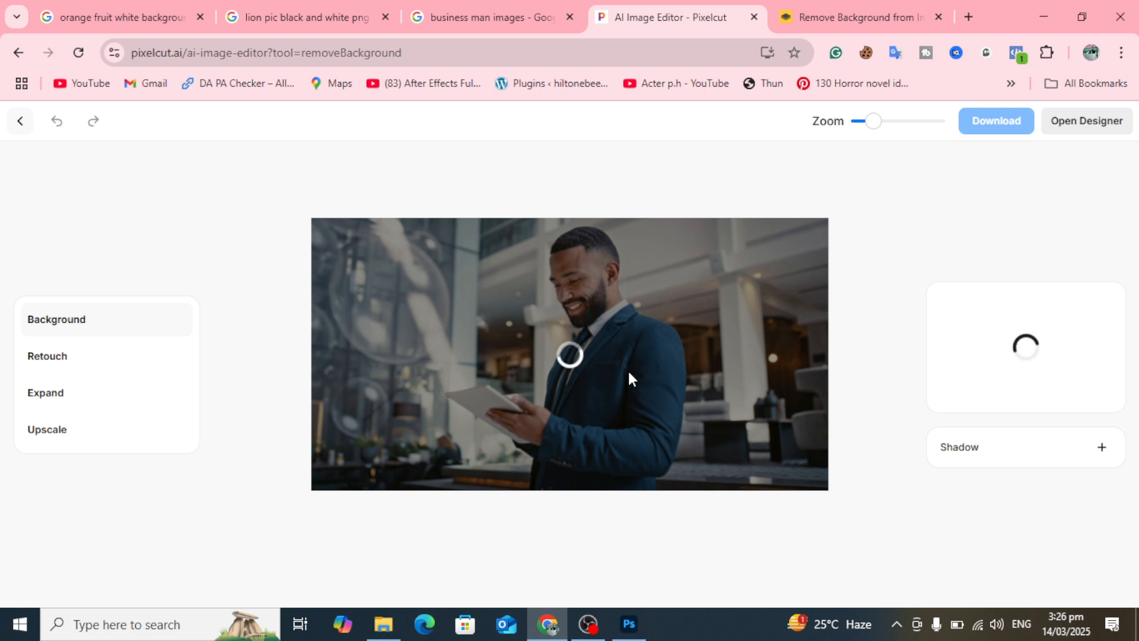
left_click(564, 386)
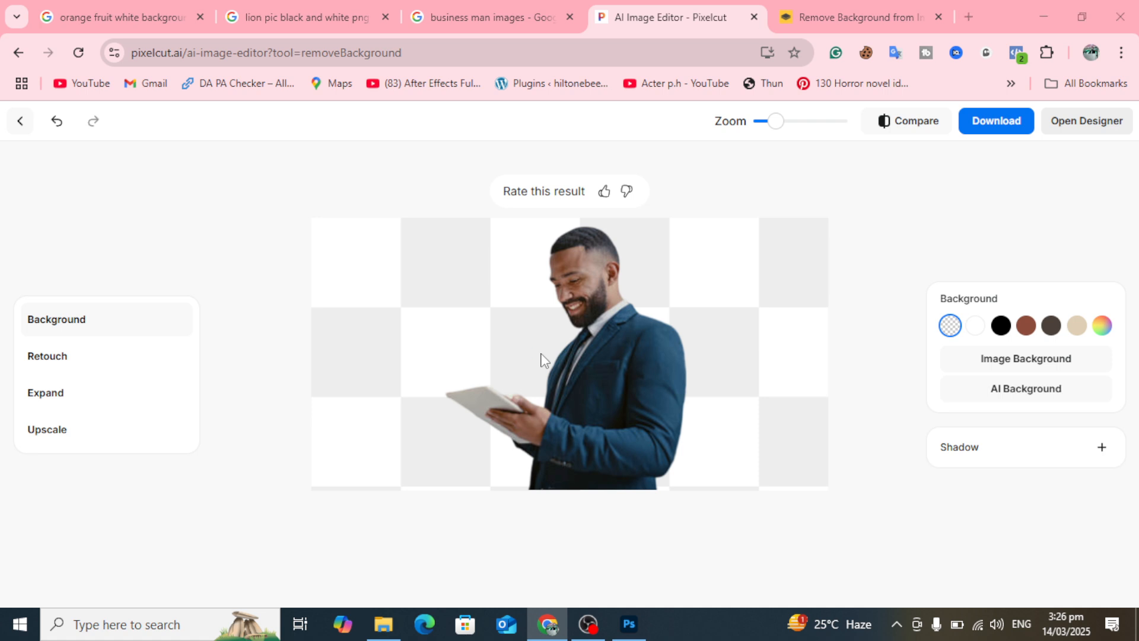
left_click(519, 328)
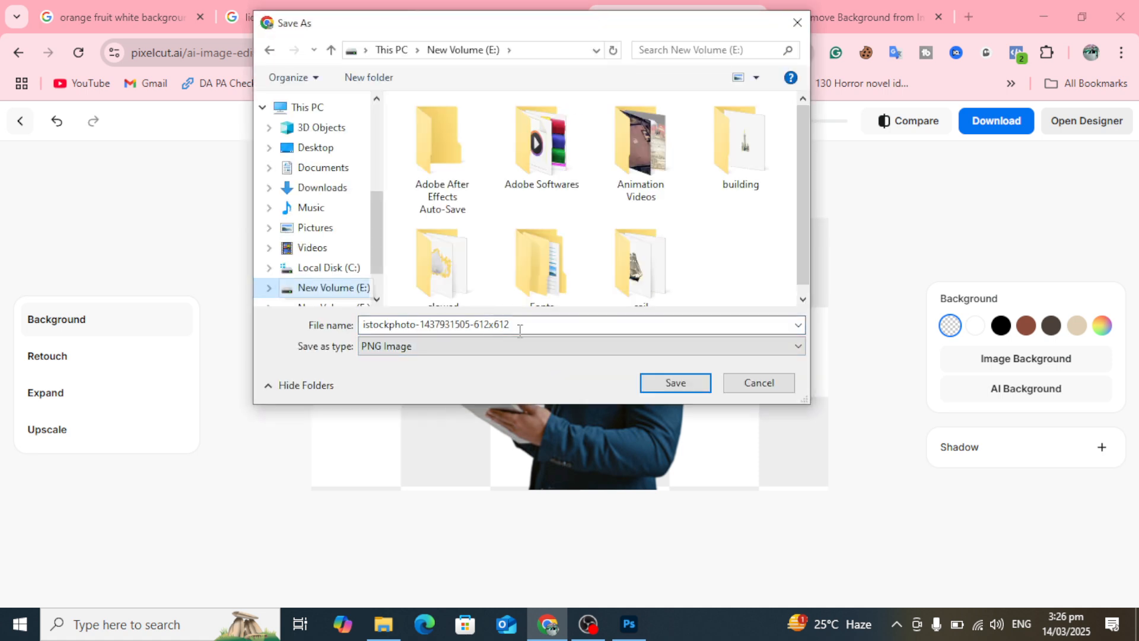
double_click(519, 329)
left_click(675, 382)
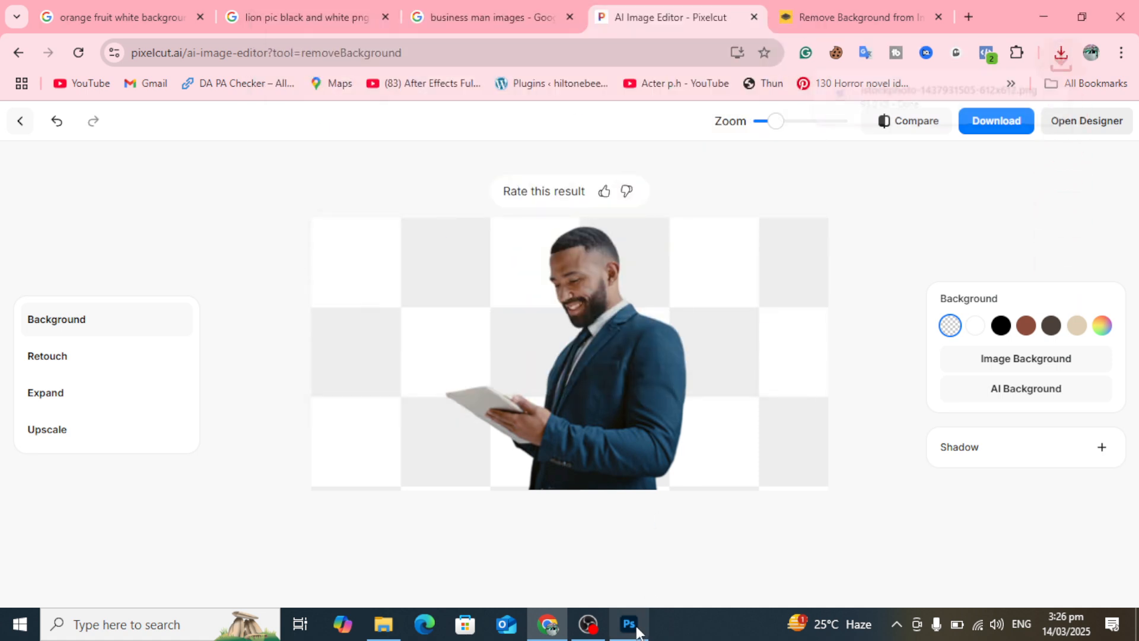
left_click(636, 630)
left_click(955, 269)
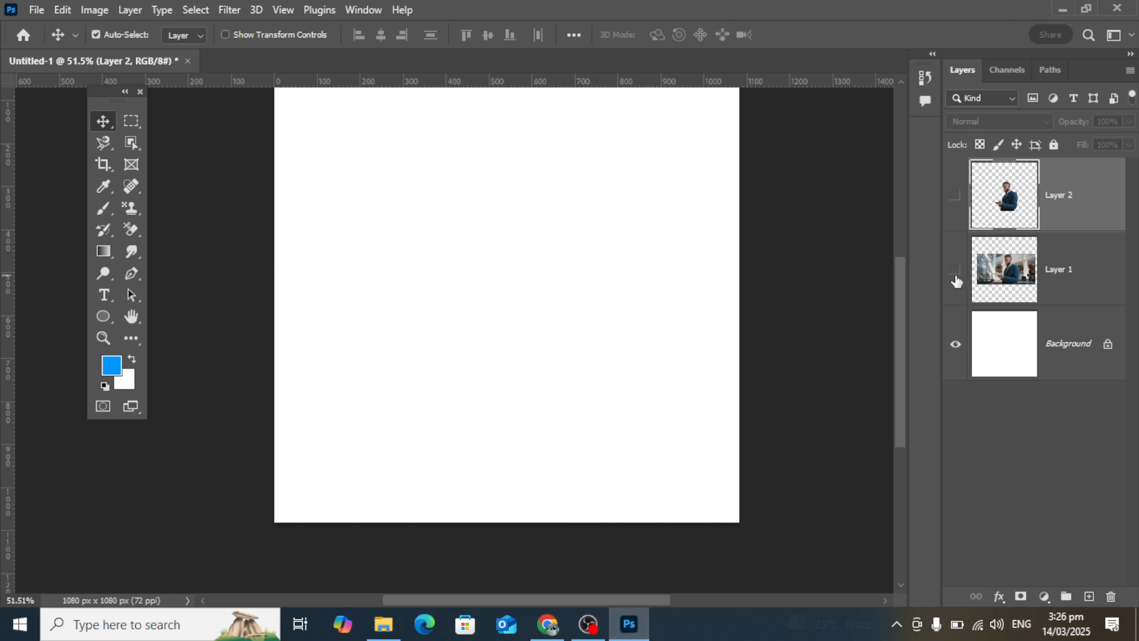
left_click(37, 12)
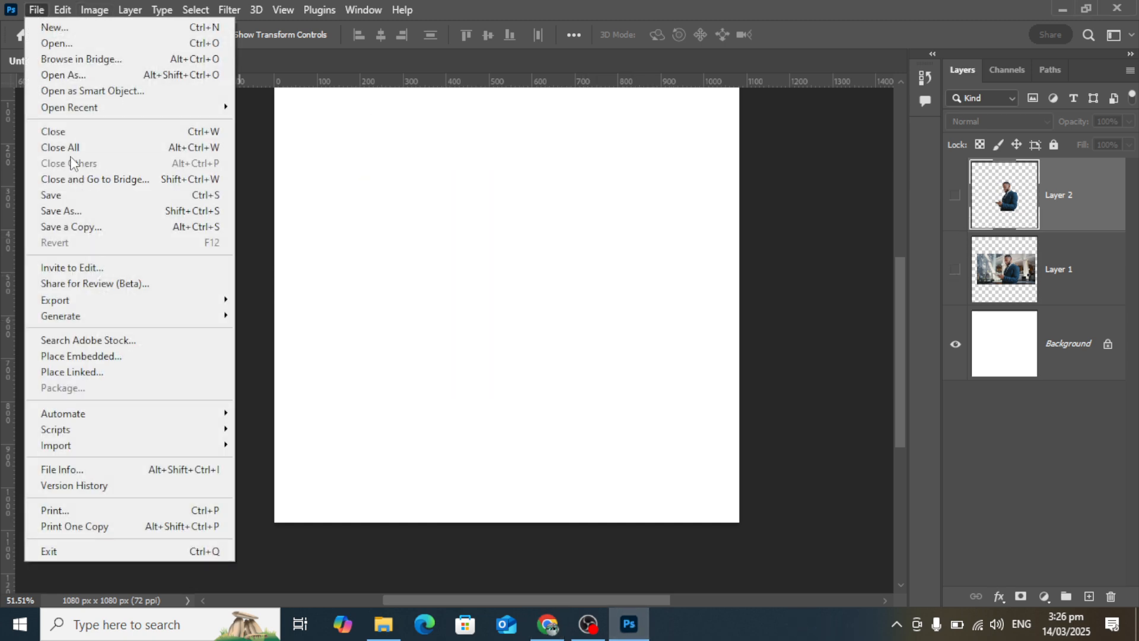
left_click(94, 357)
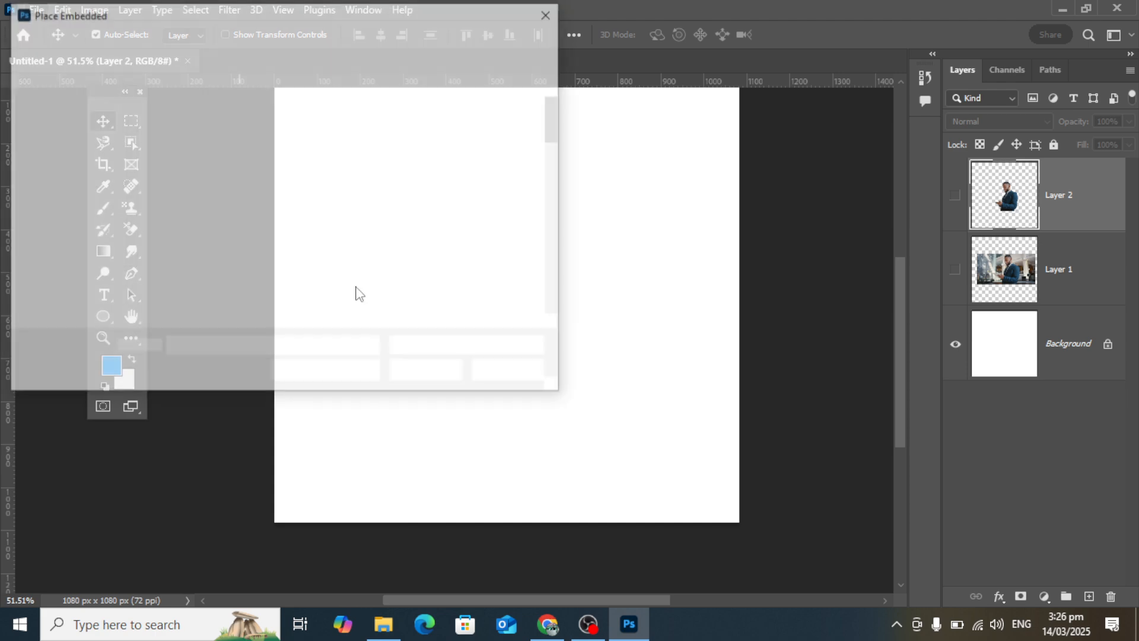
left_click_drag(562, 115, 570, 305)
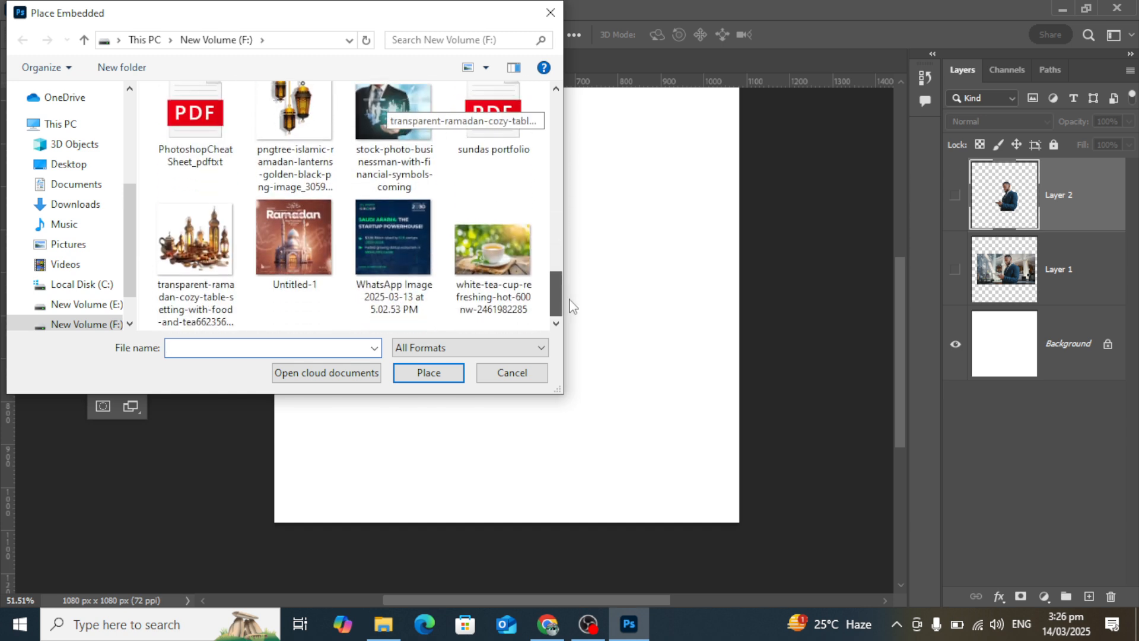
left_click(97, 307)
left_click_drag(550, 137, 554, 264)
left_click(196, 273)
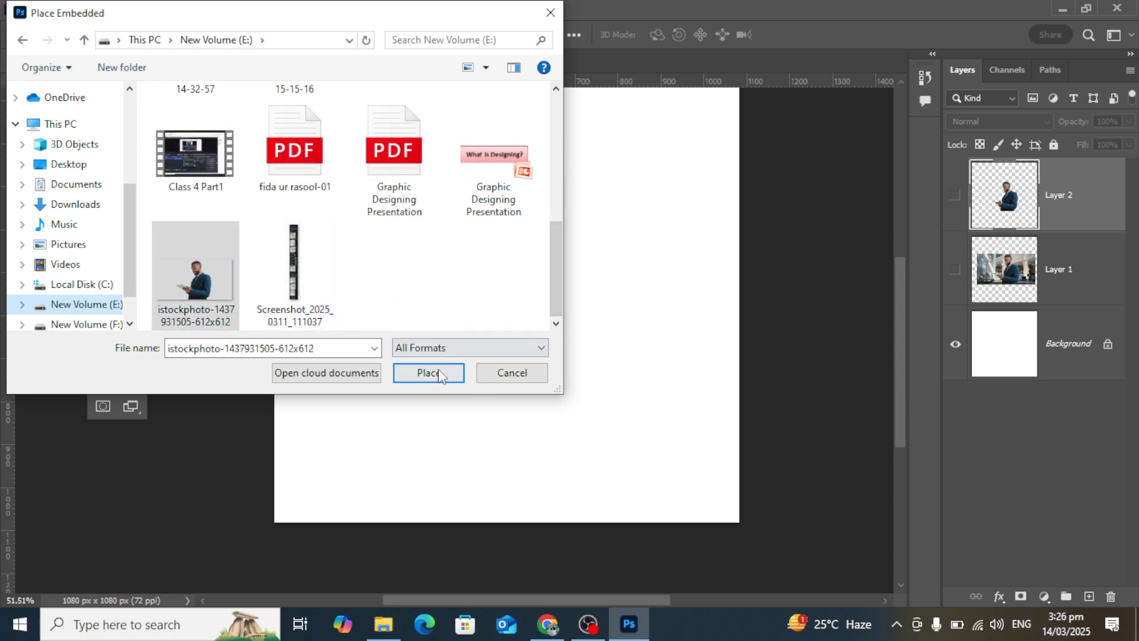
left_click(440, 372)
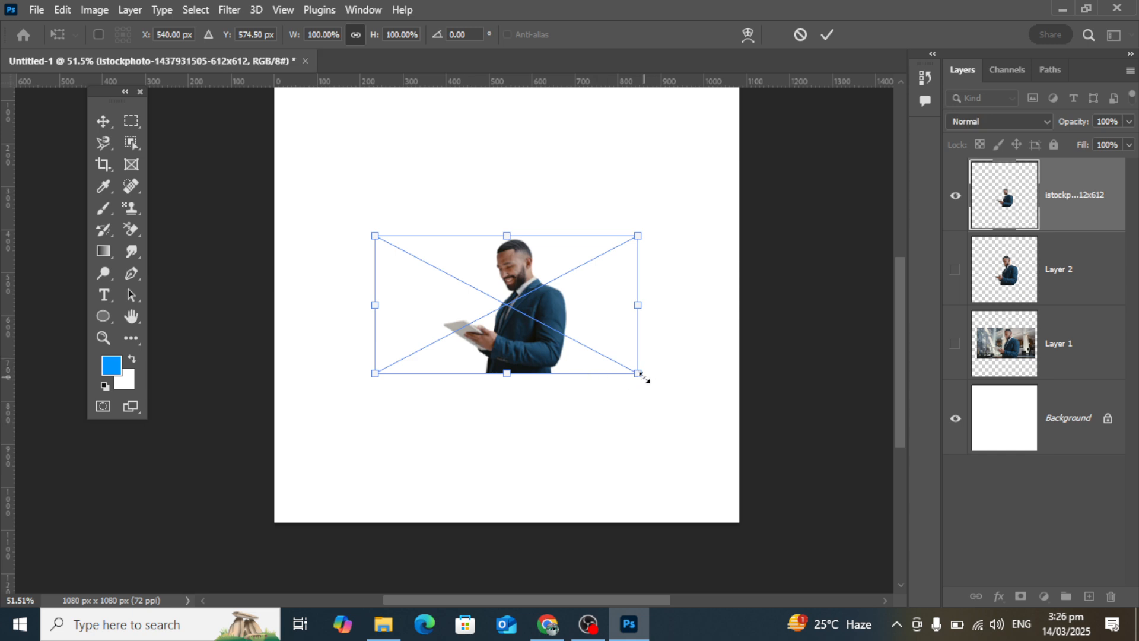
Step: Scale the placed businessman cutout to about 229% and move it slightly down and left on the canvas
left_click_drag(645, 378, 778, 534)
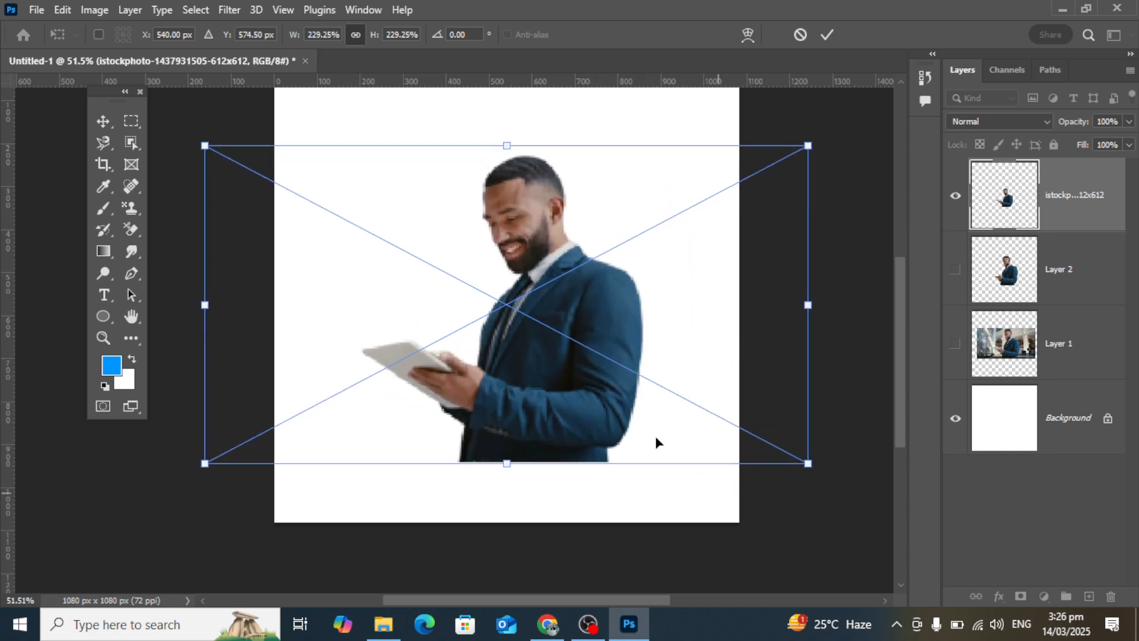
left_click_drag(579, 351, 558, 380)
left_click(826, 34)
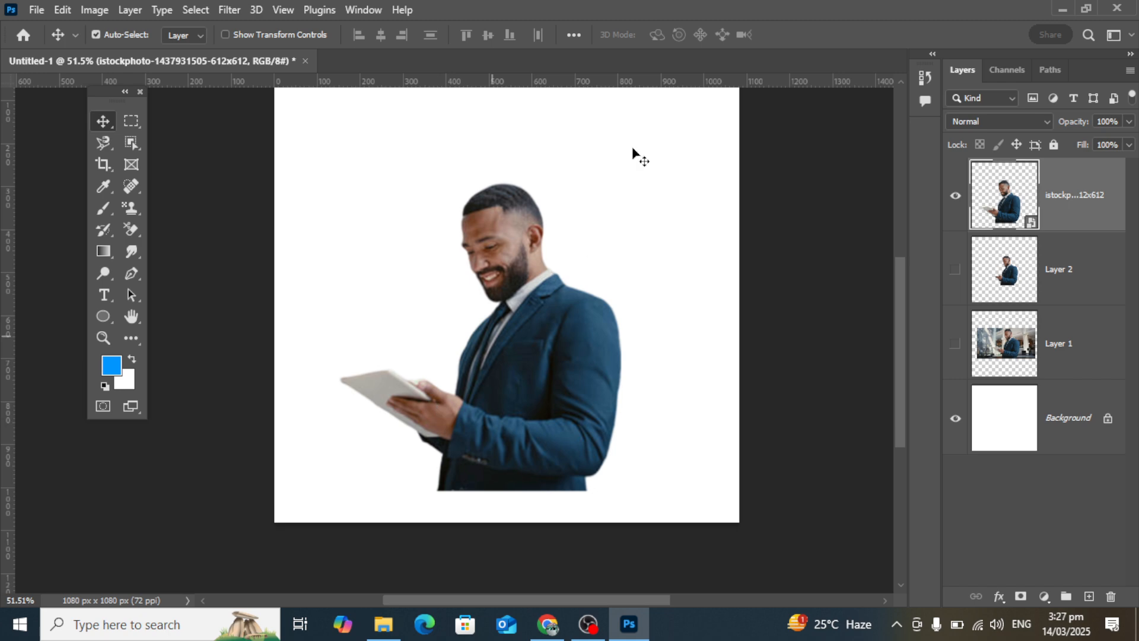
Step: Switch to Chrome, return to the "business man images" results and dismiss the Google Lens image search
left_click(547, 624)
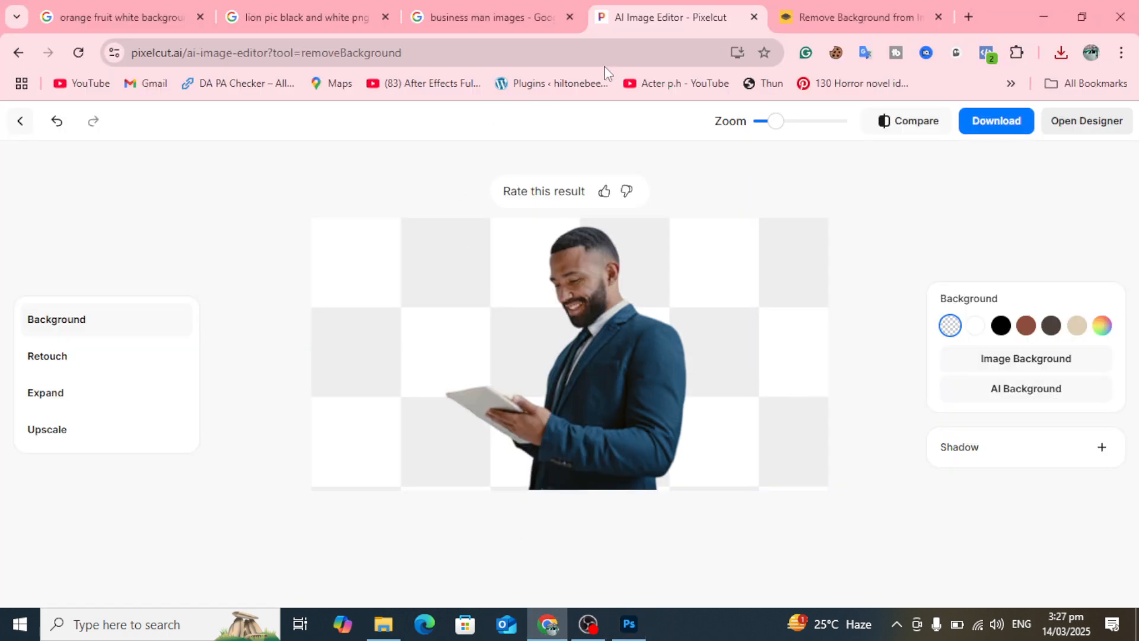
left_click(633, 295)
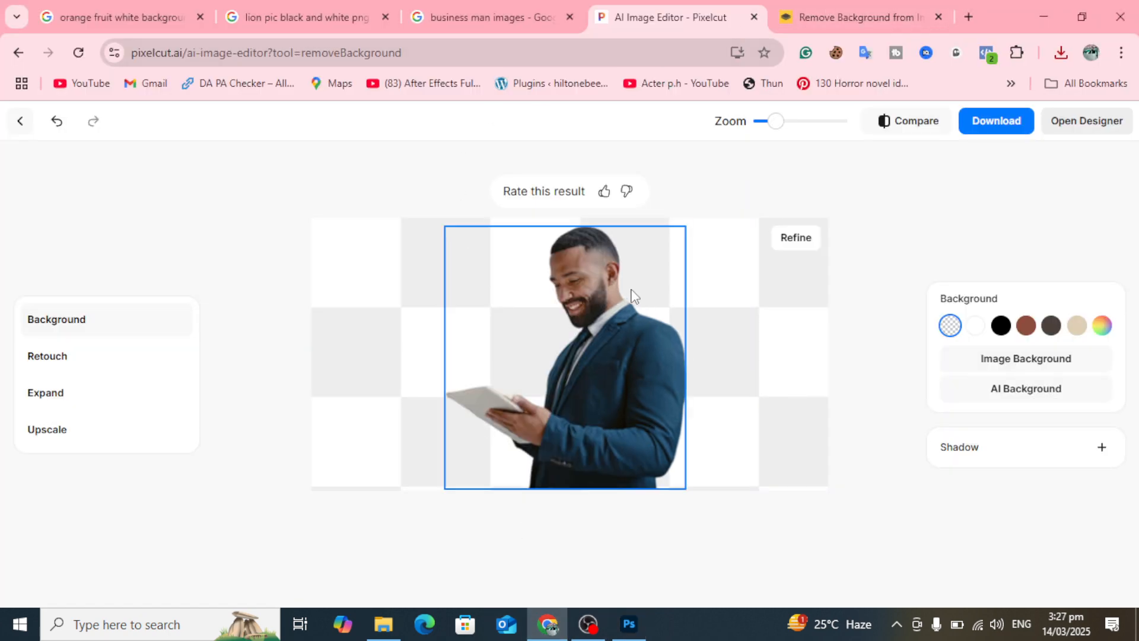
left_click(854, 15)
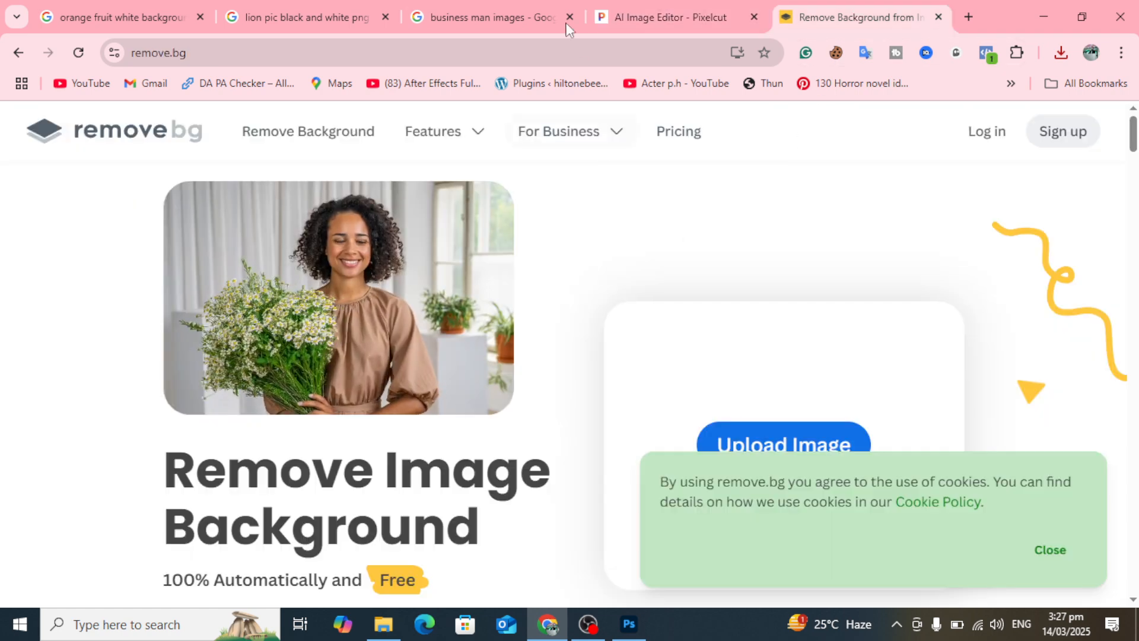
left_click(480, 2)
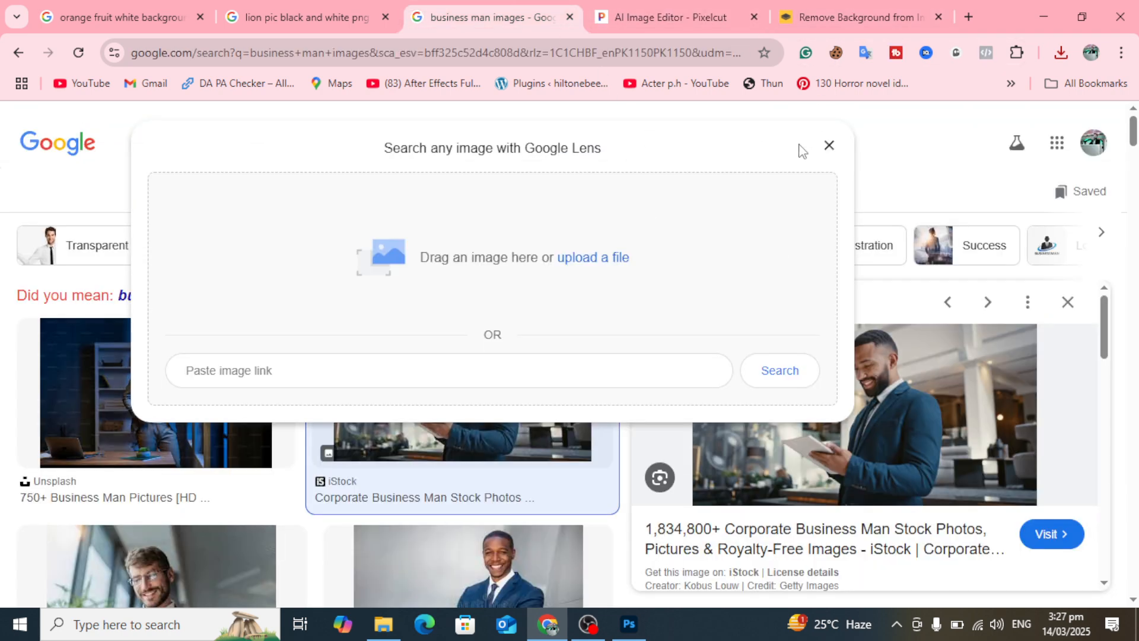
left_click(829, 149)
Step: Load the iStock photo of the standing businessman with glasses from the image results into remove.bg
scroll(608, 390, "down", 3)
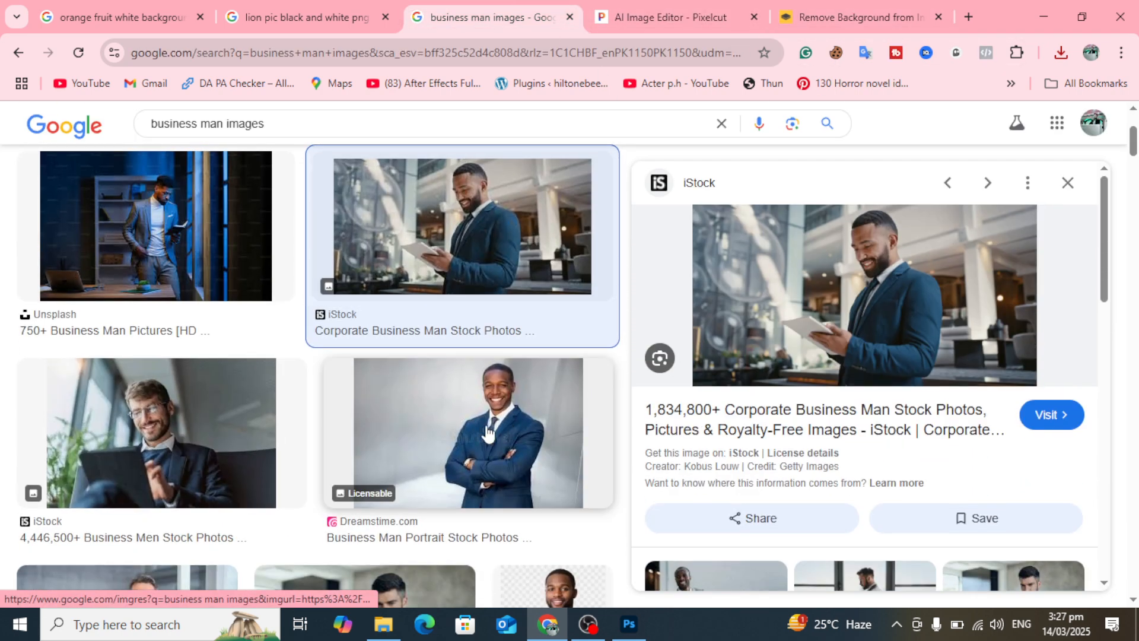
scroll(217, 396, "up", 1)
scroll(217, 395, "down", 4)
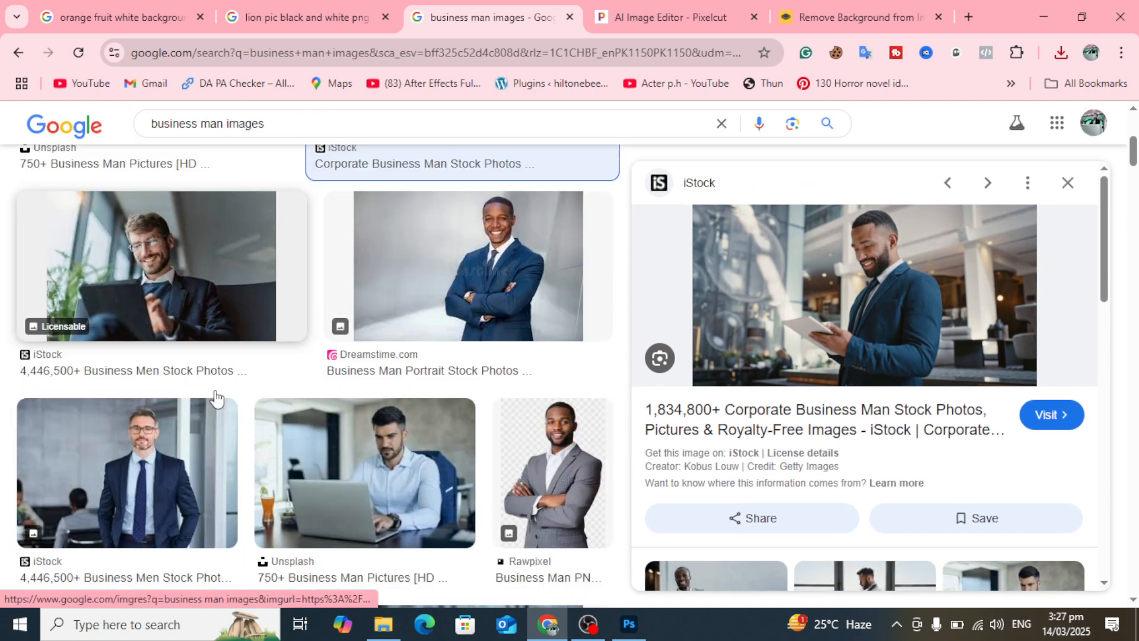
left_click(124, 470)
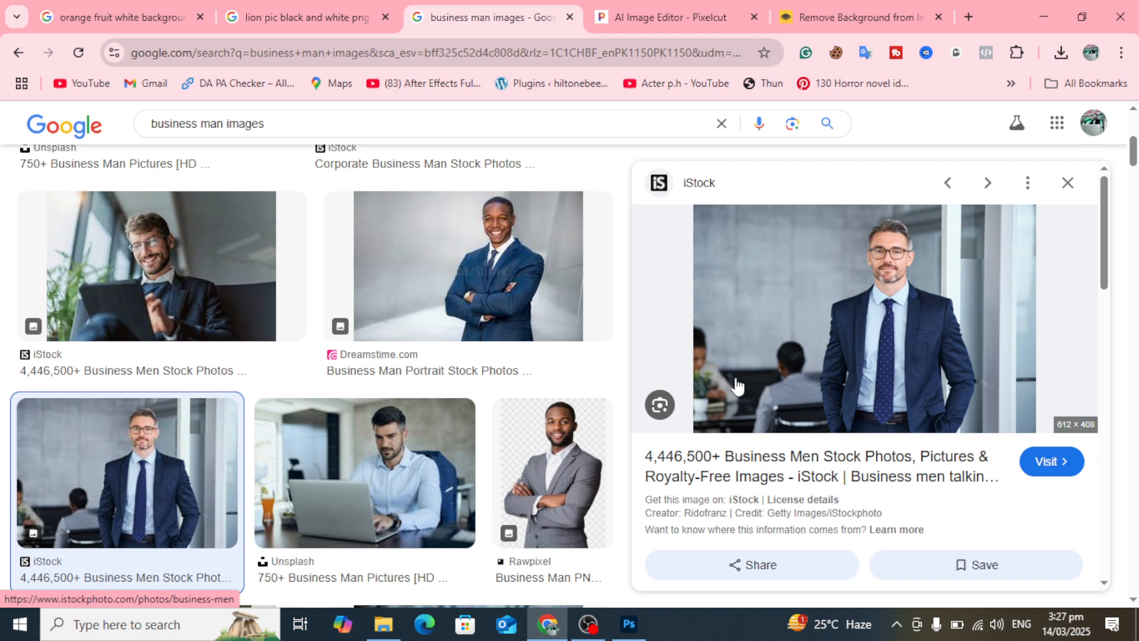
left_click_drag(868, 352, 617, 393)
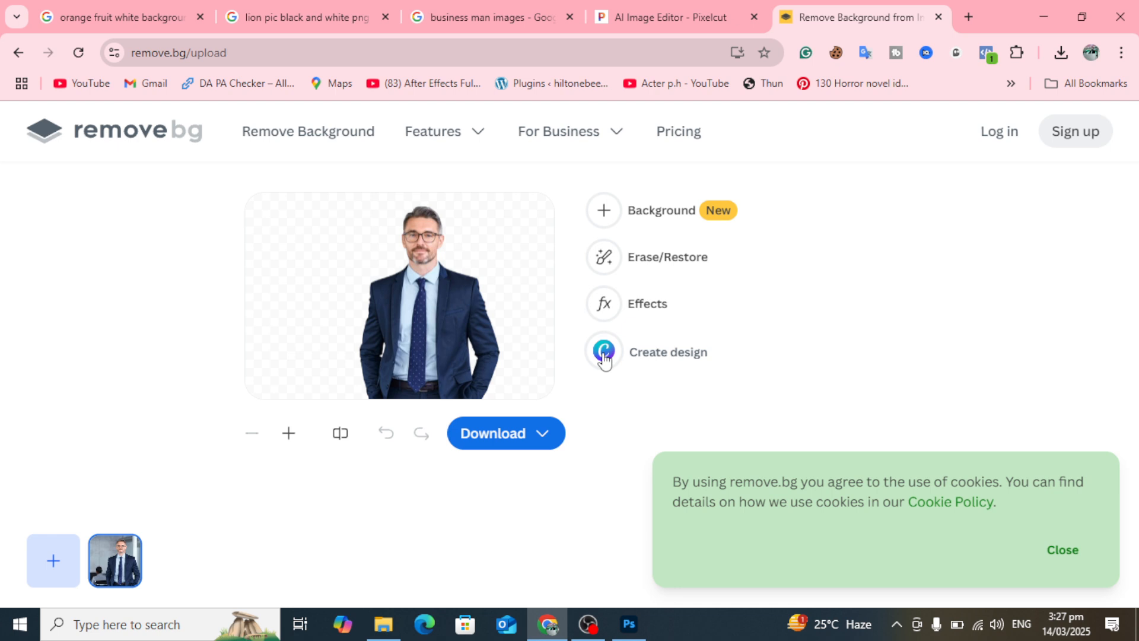
left_click(499, 441)
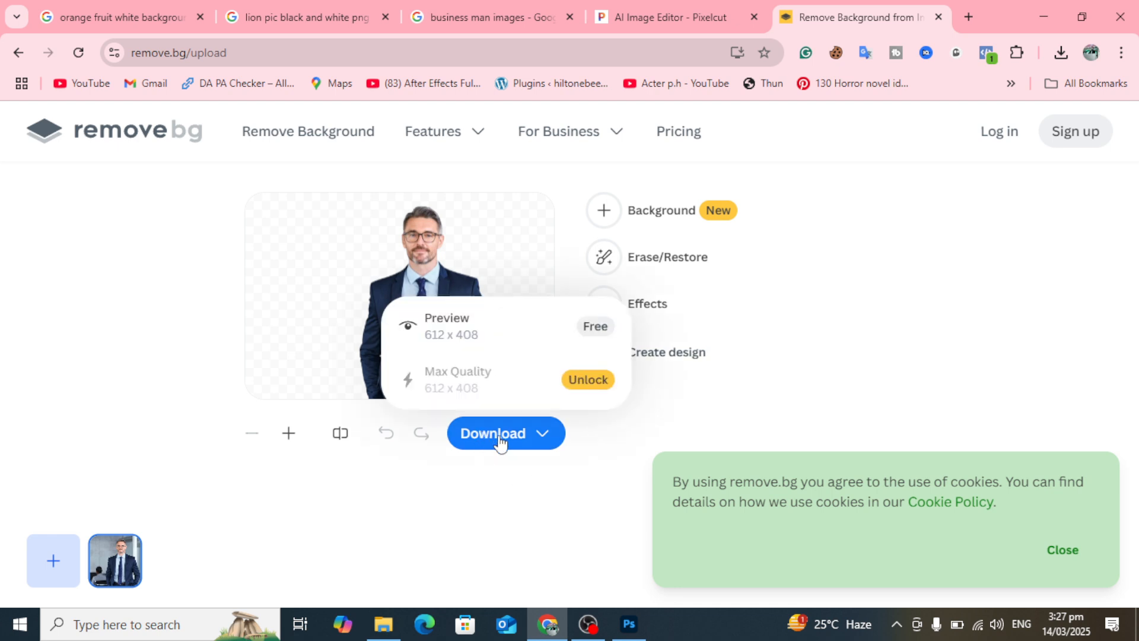
left_click(468, 330)
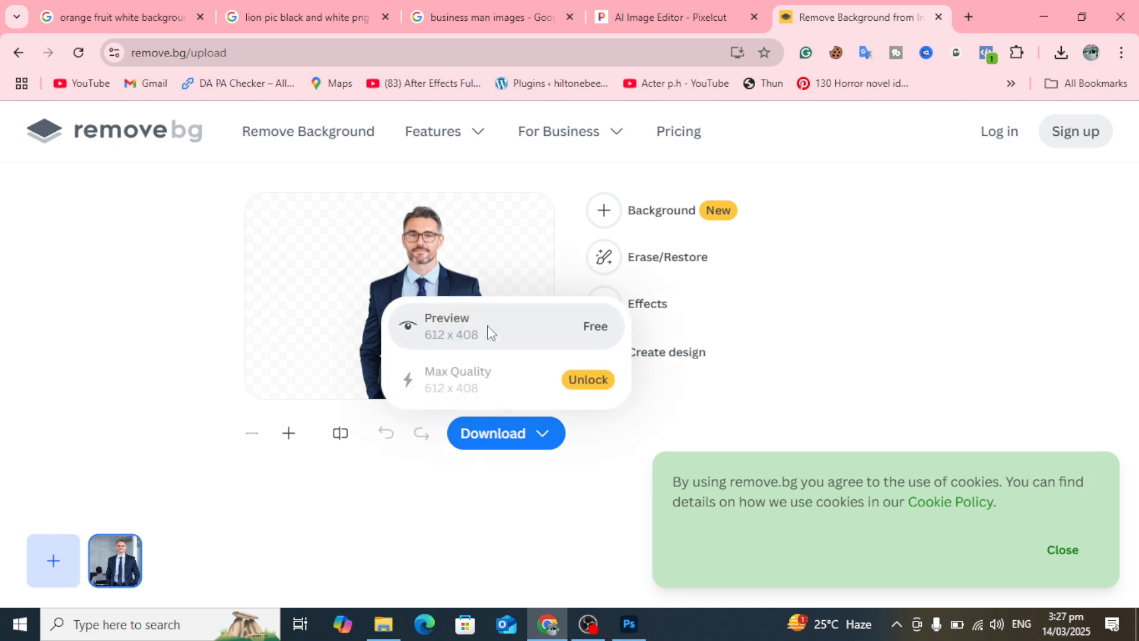
left_click(336, 291)
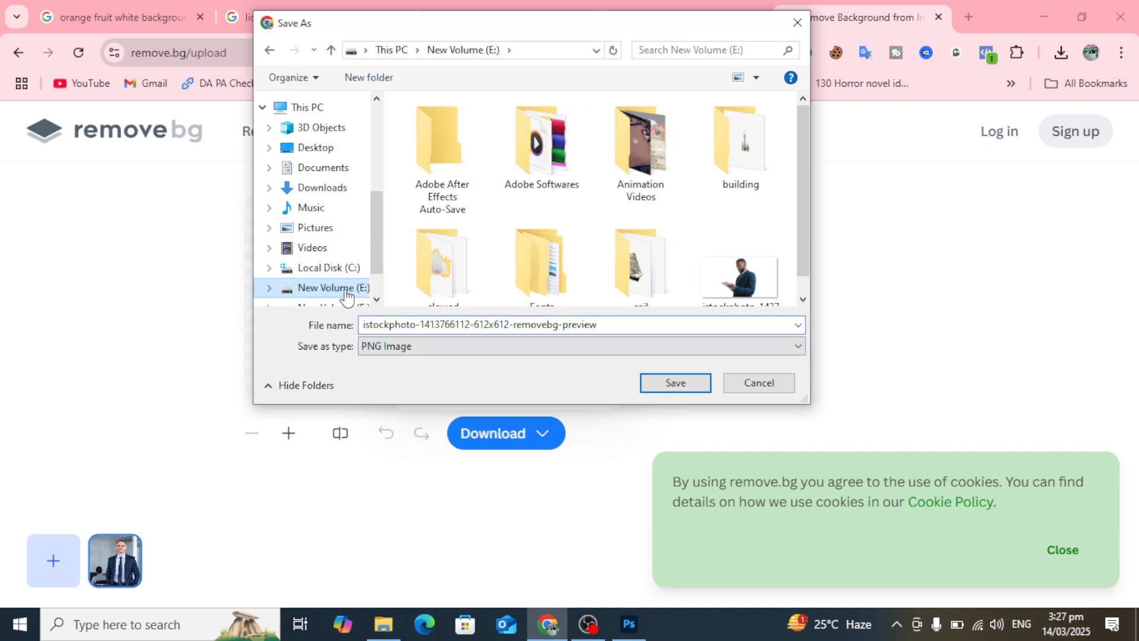
left_click(675, 382)
left_click(630, 623)
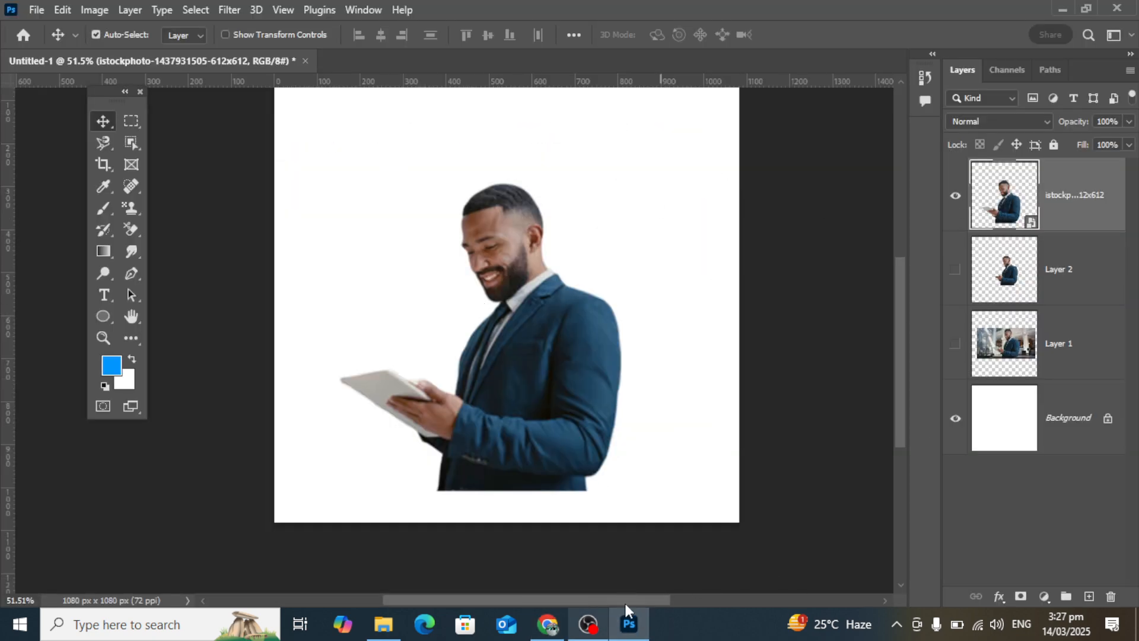
left_click(547, 623)
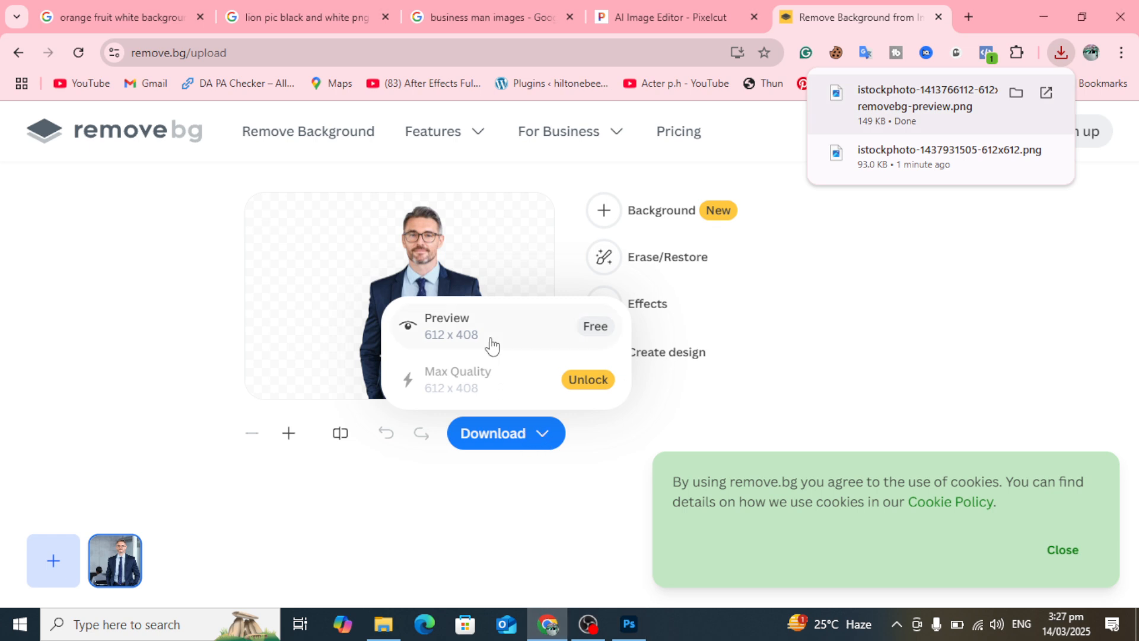
left_click(466, 328)
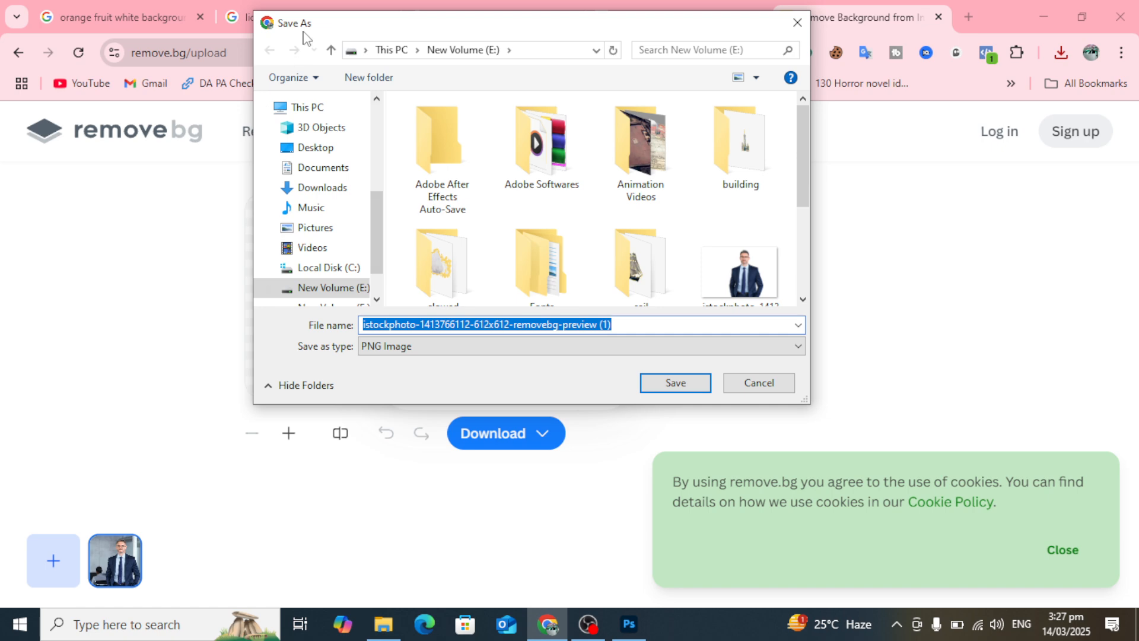
left_click_drag(376, 236, 376, 261)
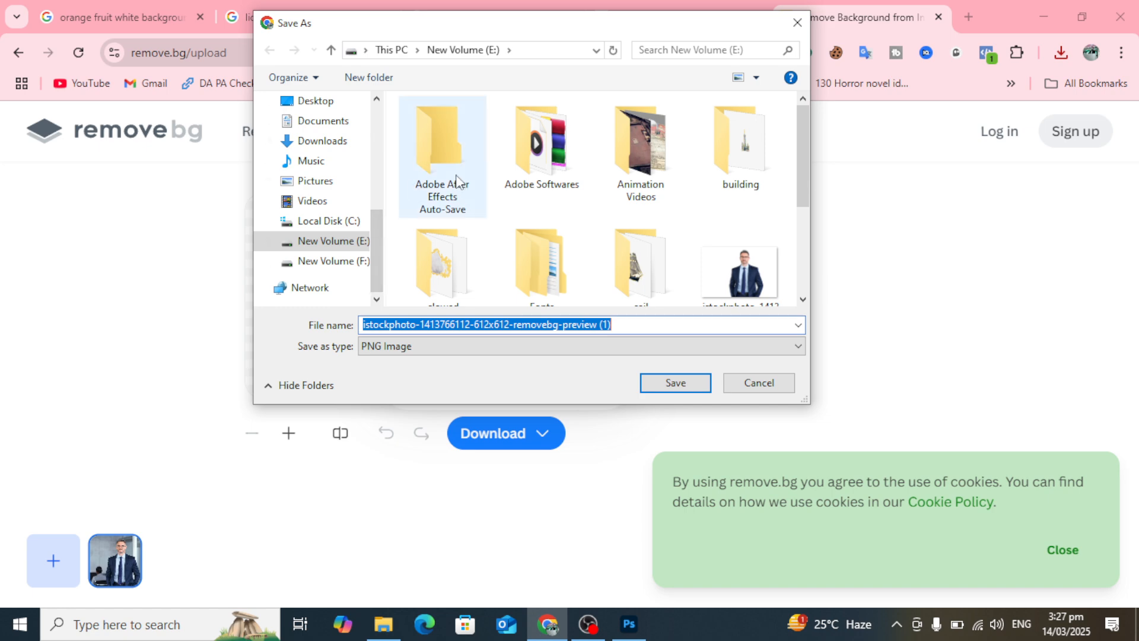
left_click(797, 23)
left_click(629, 624)
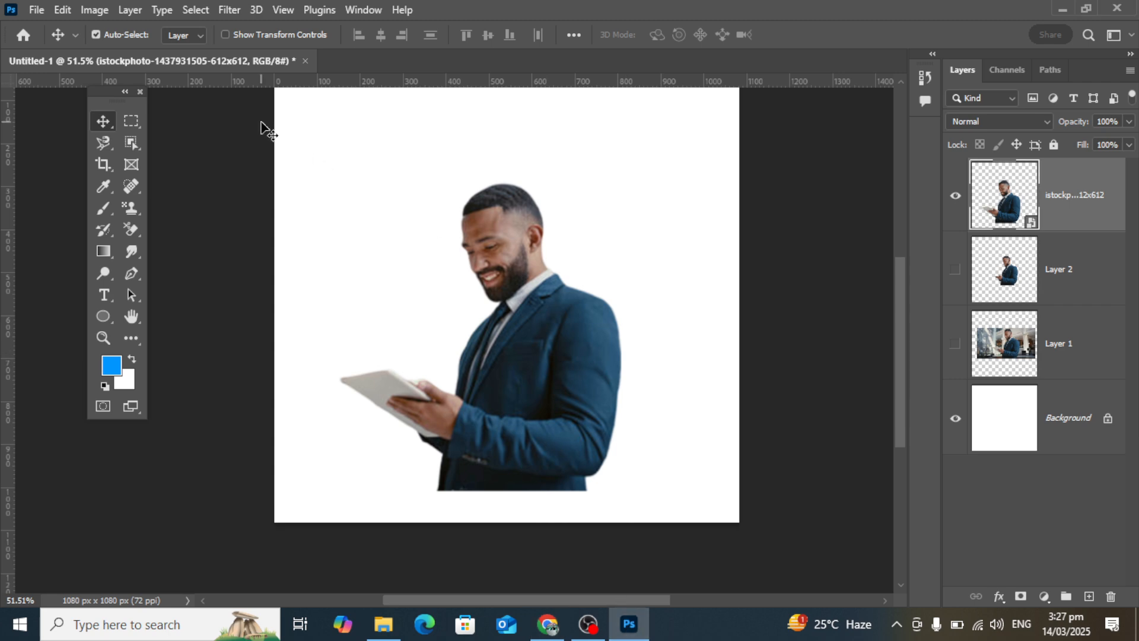
left_click(37, 12)
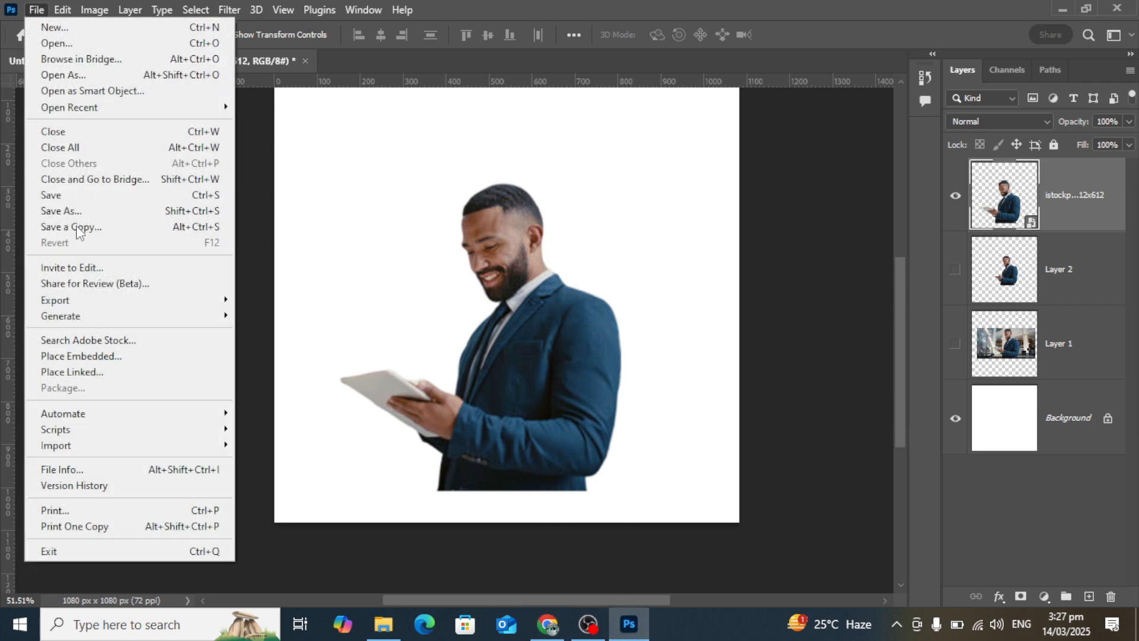
left_click(110, 359)
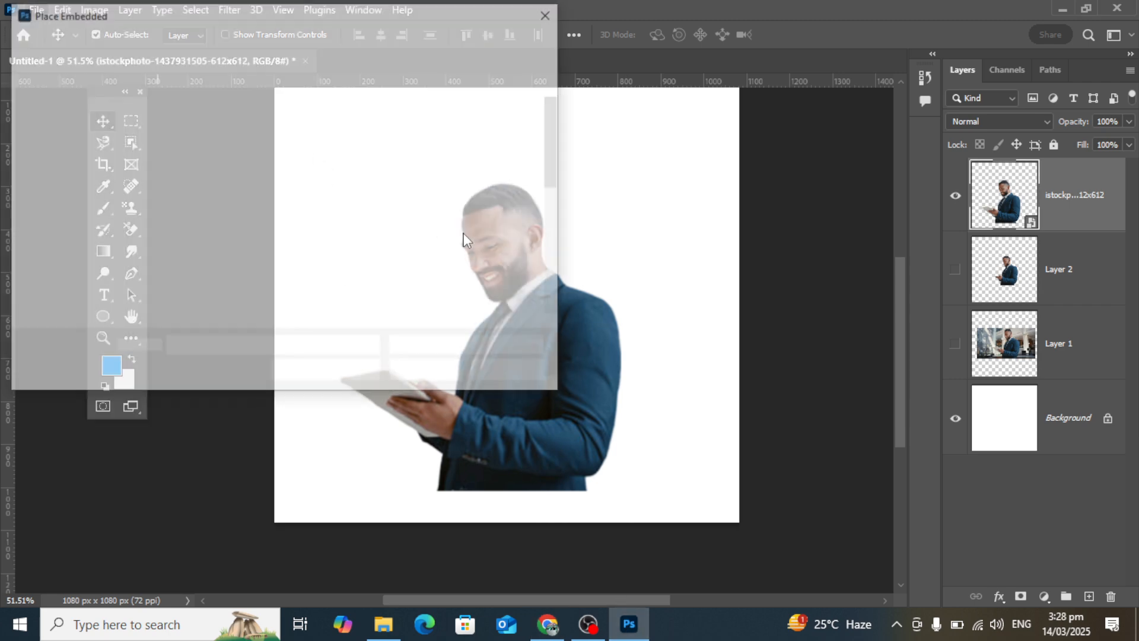
left_click_drag(557, 131, 557, 256)
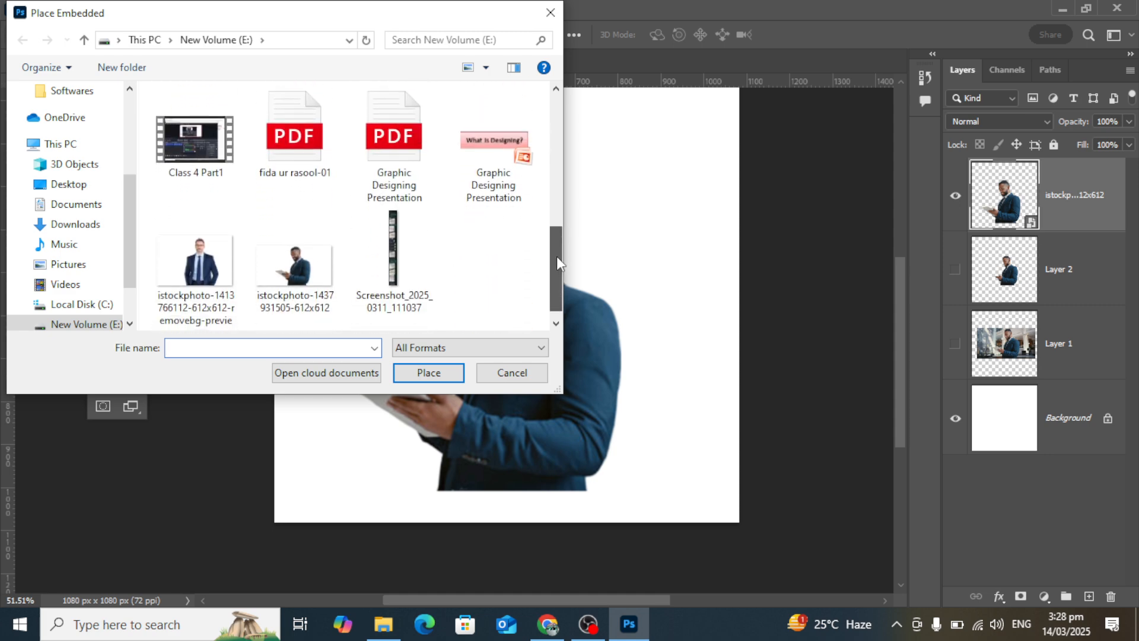
left_click(196, 261)
left_click(428, 373)
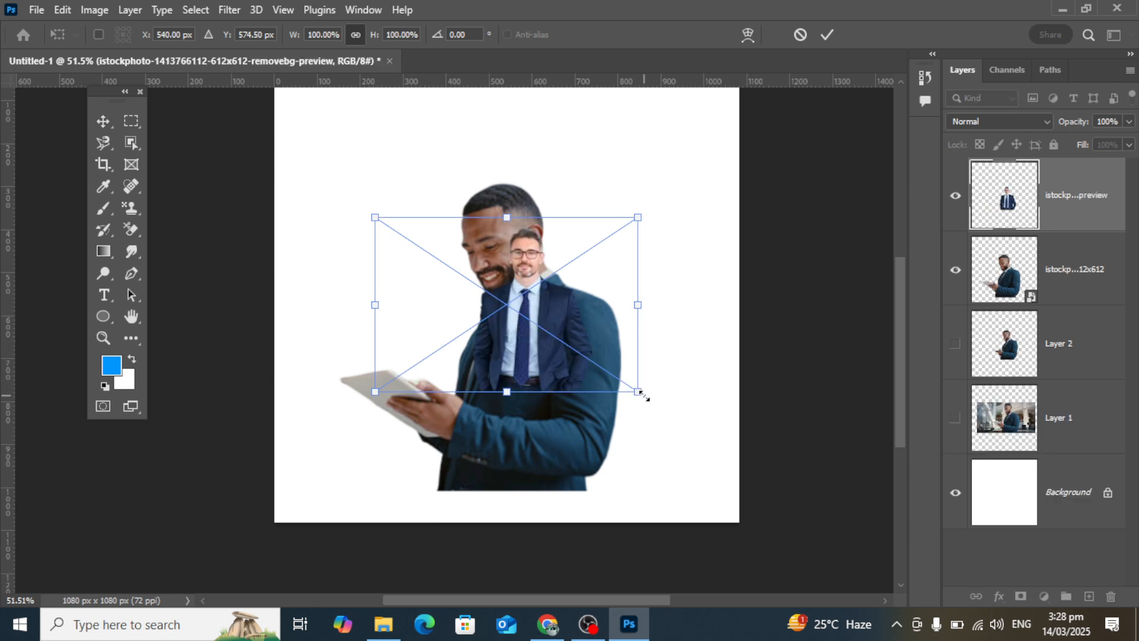
left_click_drag(644, 396, 780, 488)
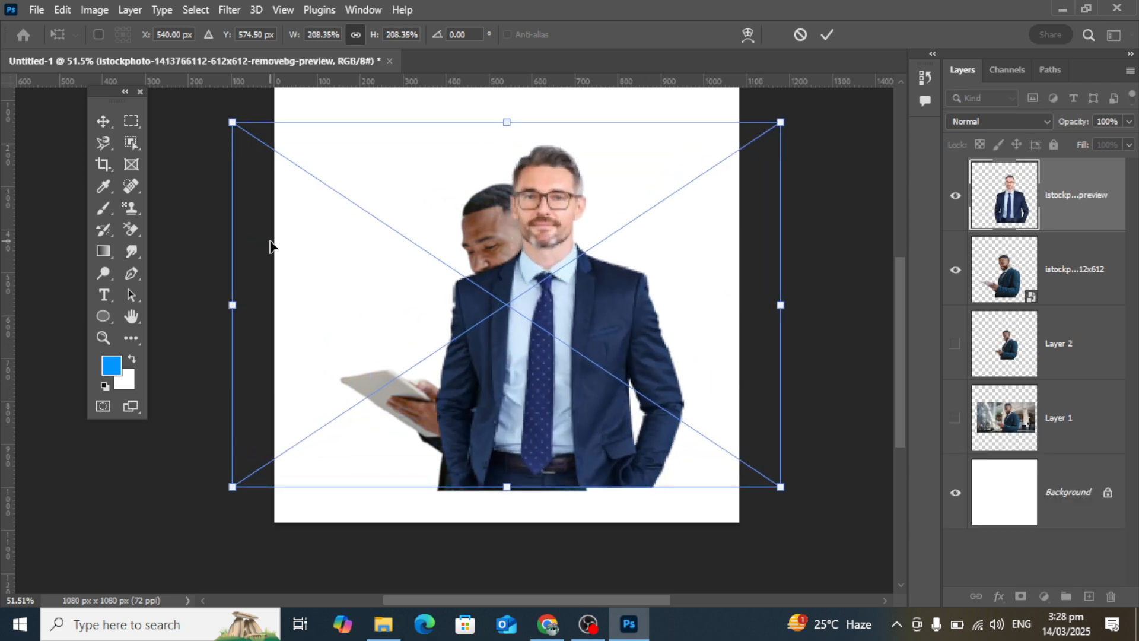
left_click(104, 120)
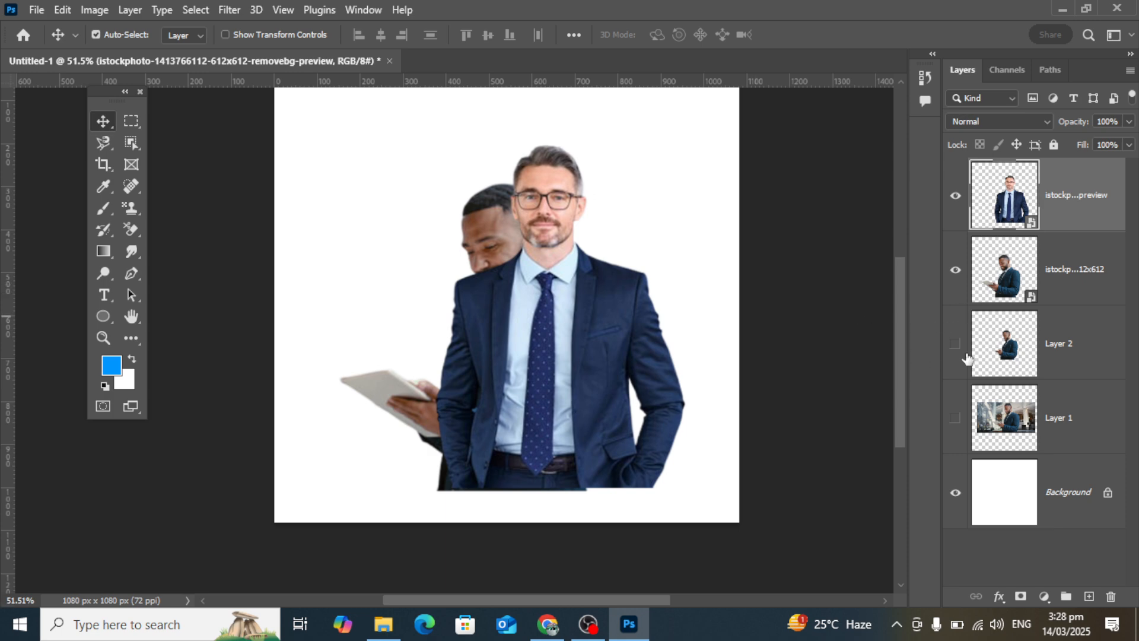
Step: Hide the first placed cutout's layer and move the businessman with glasses toward the canvas's lower-right area
left_click(956, 271)
left_click_drag(564, 347, 626, 380)
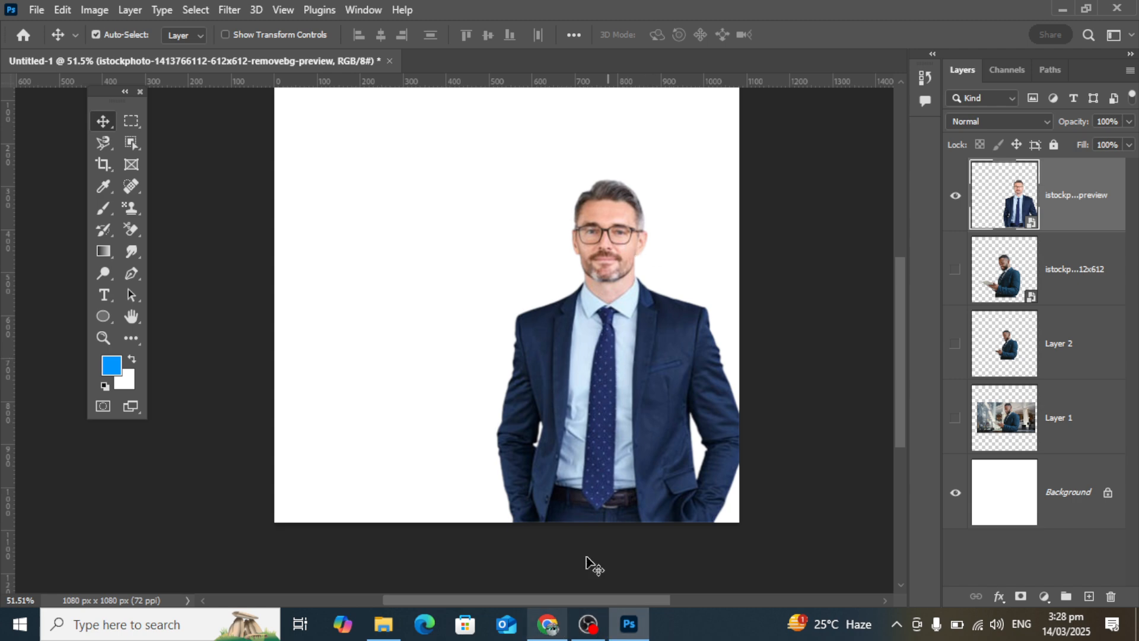
mouse_move(602, 382)
left_mouse_down()
mouse_move(581, 372)
mouse_move(588, 390)
left_mouse_up()
Step: Switch to Chrome and open the iStock photo of an orange with cut slices in the "orange fruit white background" results
left_click(547, 623)
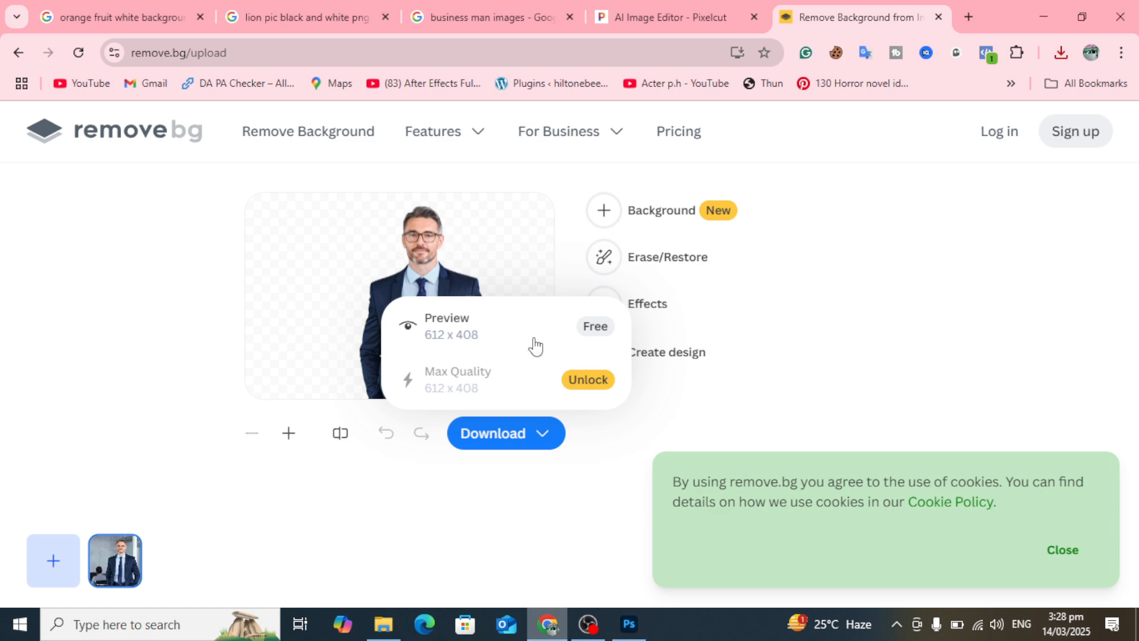
left_click(324, 2)
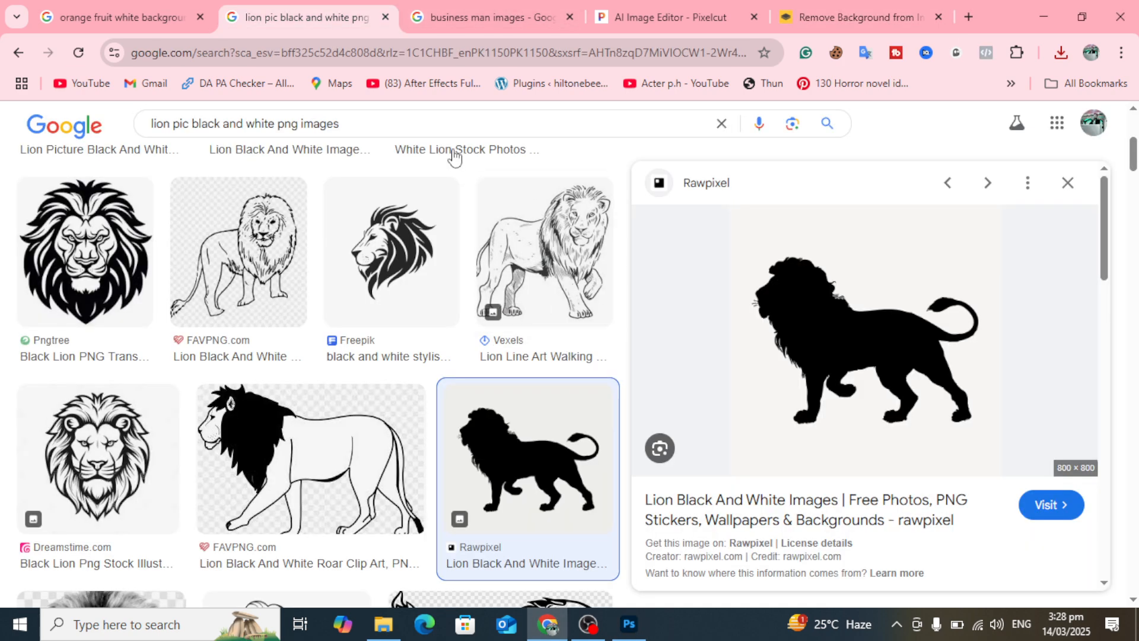
left_click(202, 2)
scroll(432, 323, "down", 3)
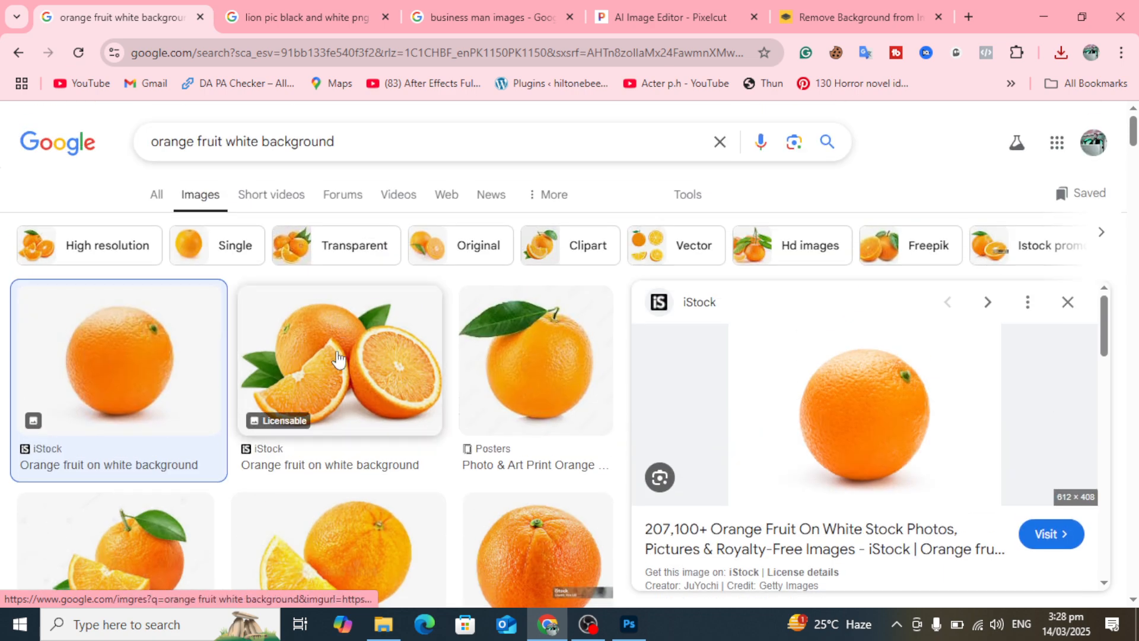
left_click(338, 359)
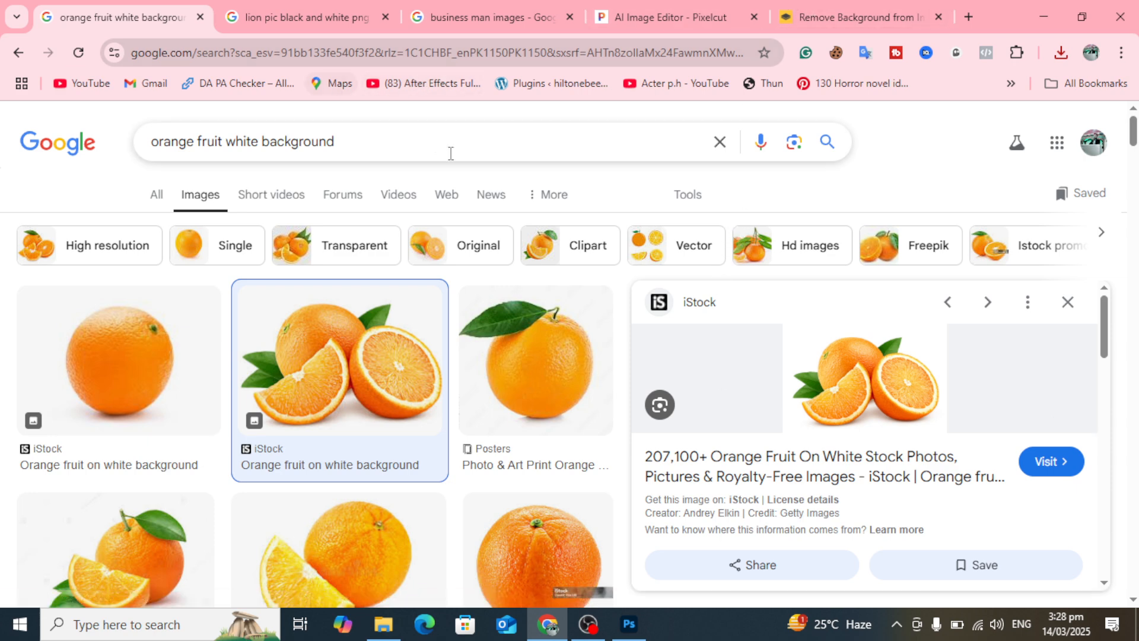
Step: Search Google Images for "mountains images"
left_click(473, 55)
type("m")
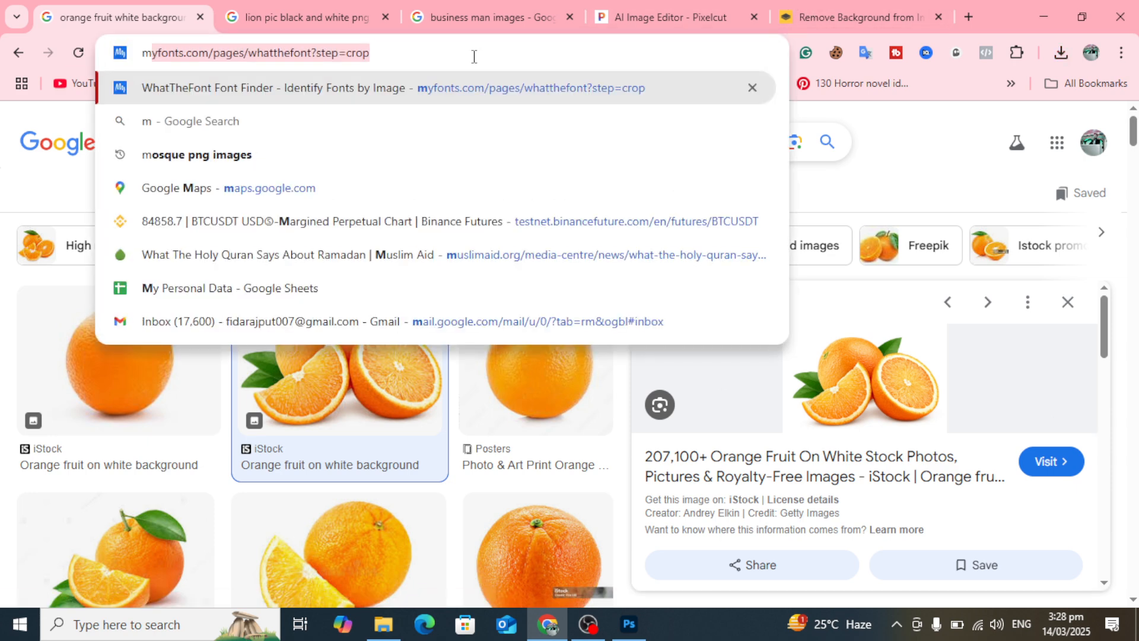
type("po")
key("BackSpace")
key("BackSpace")
type("ount")
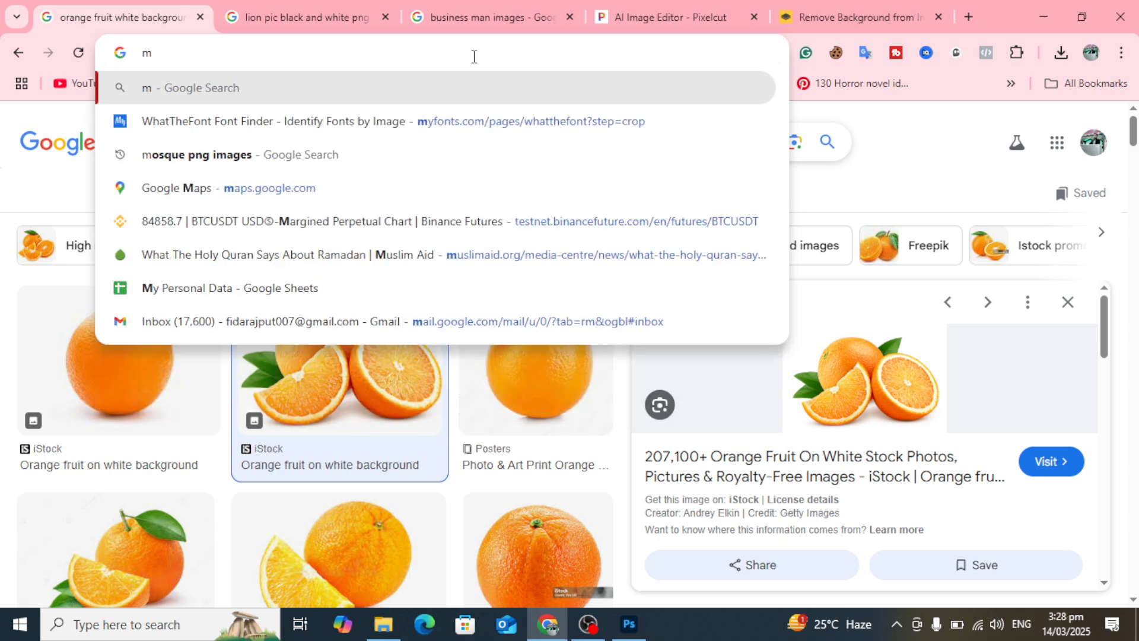
type("ai")
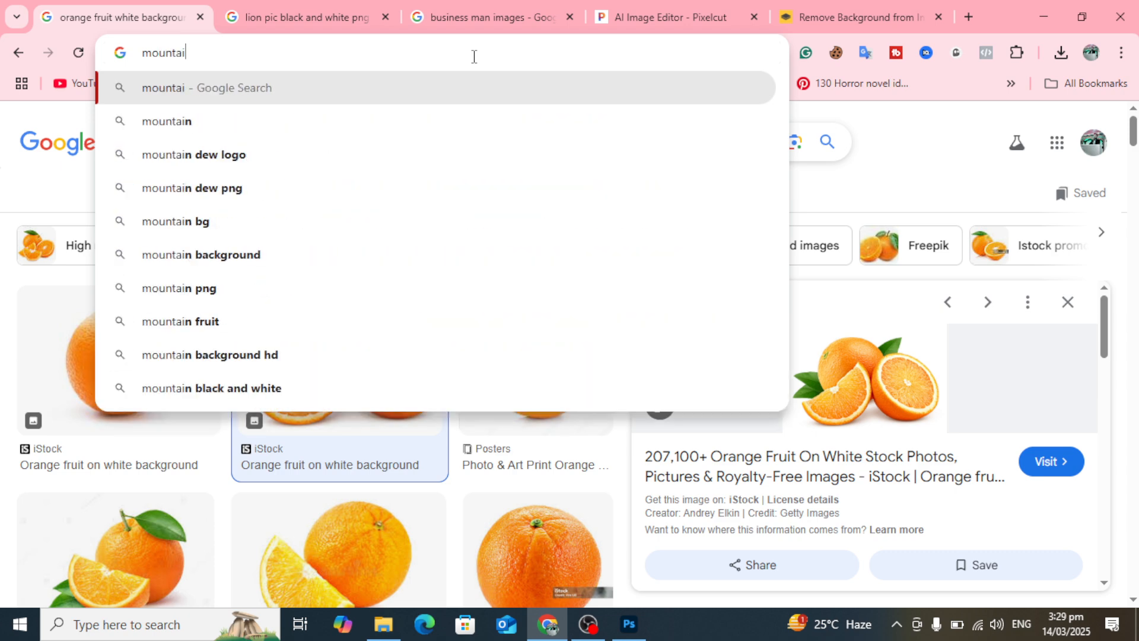
type("ns images")
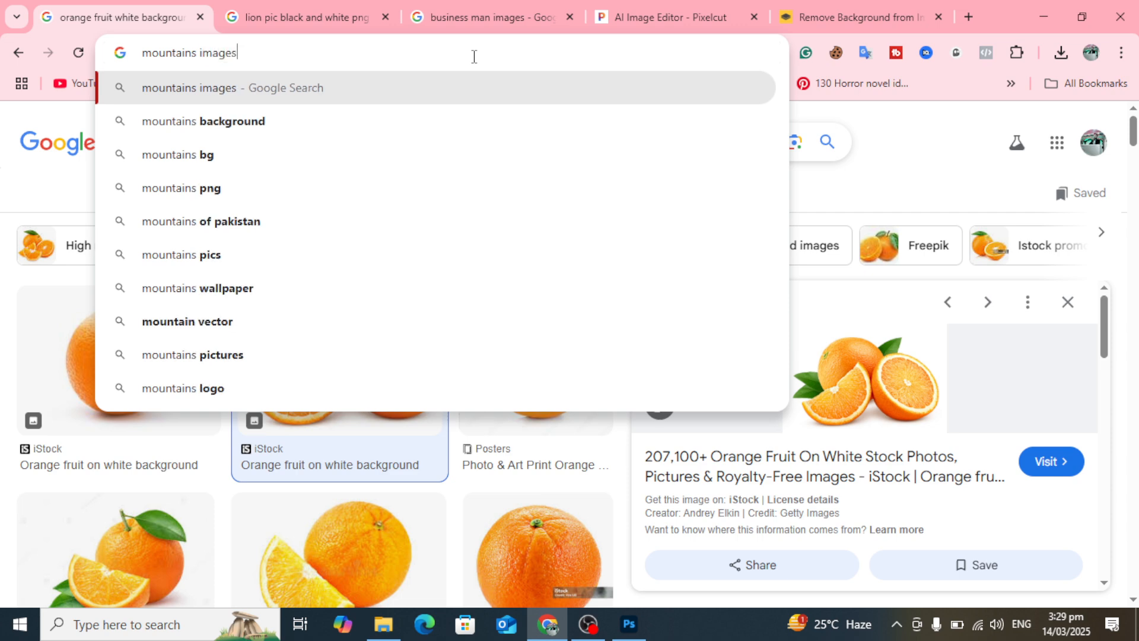
key("Return")
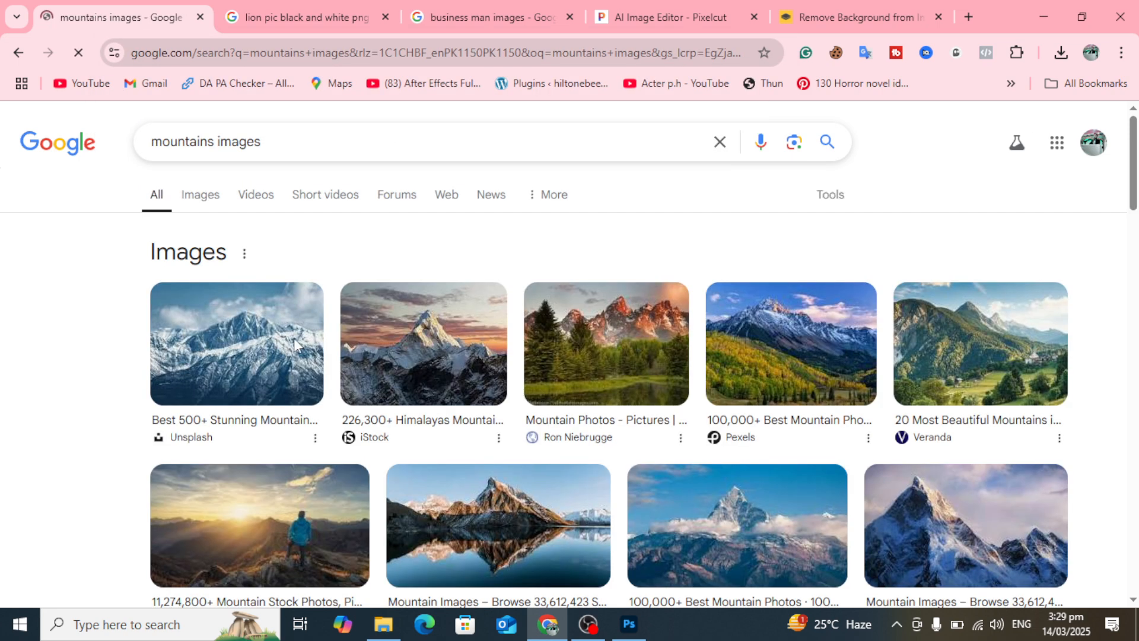
left_click(206, 193)
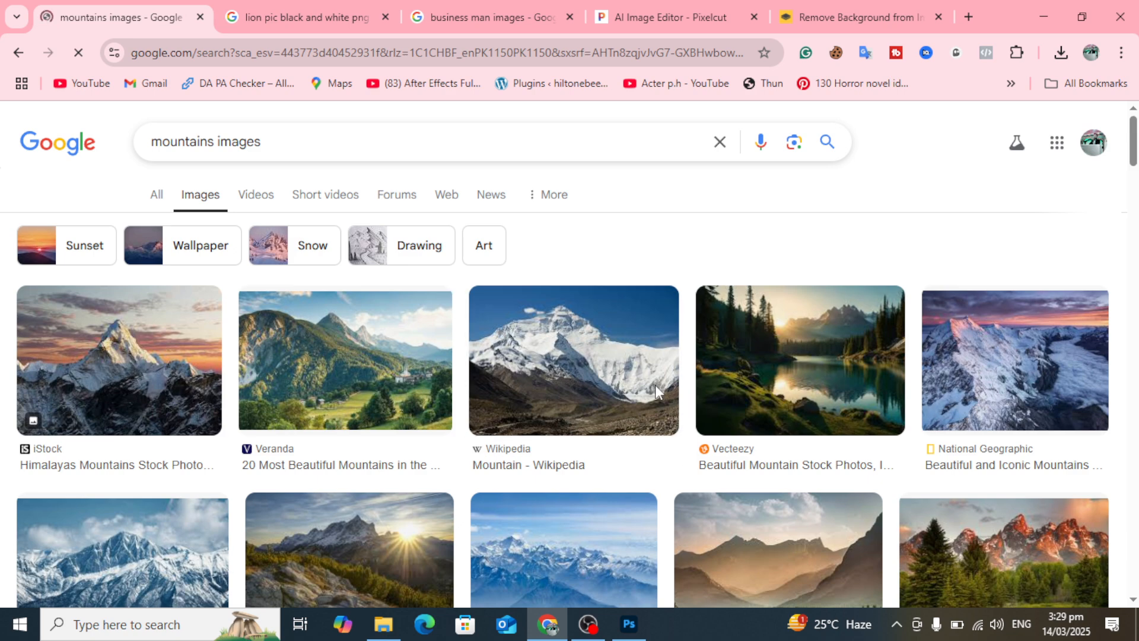
Step: Preview the Wikipedia mountain photo, then open the Vecteezy mountain lake photo and copy its image
left_click(584, 368)
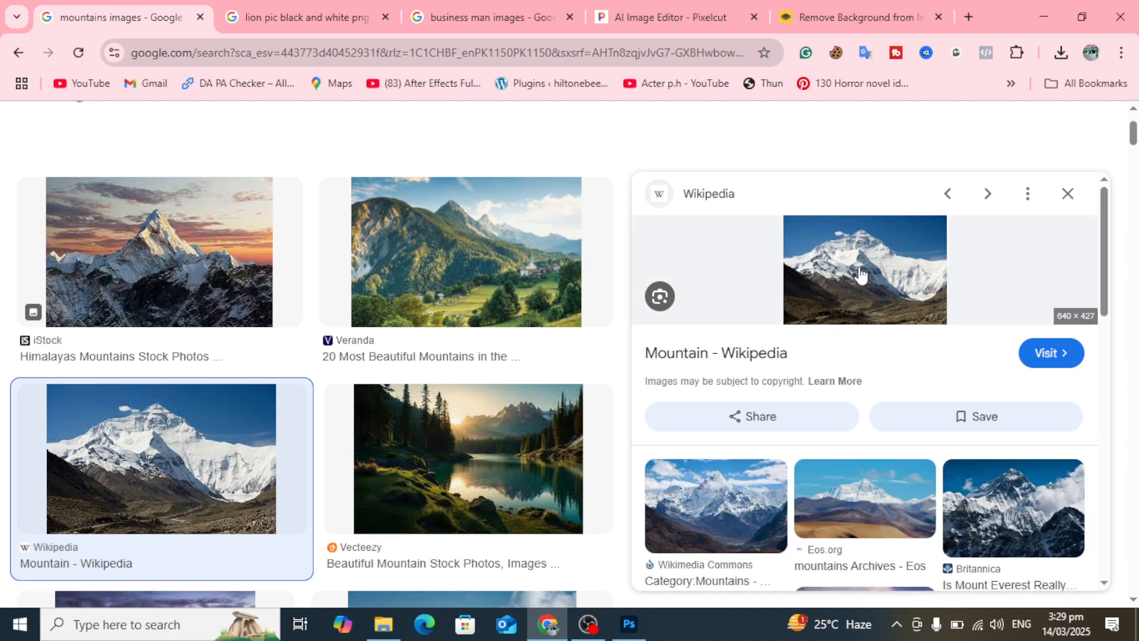
left_click(454, 442)
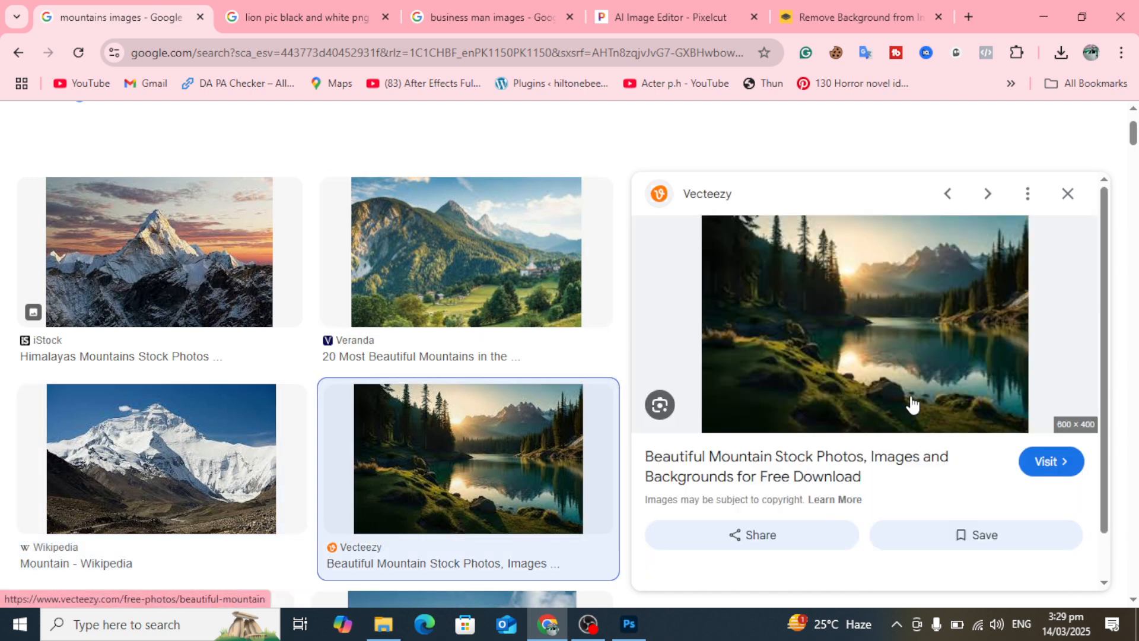
right_click(847, 296)
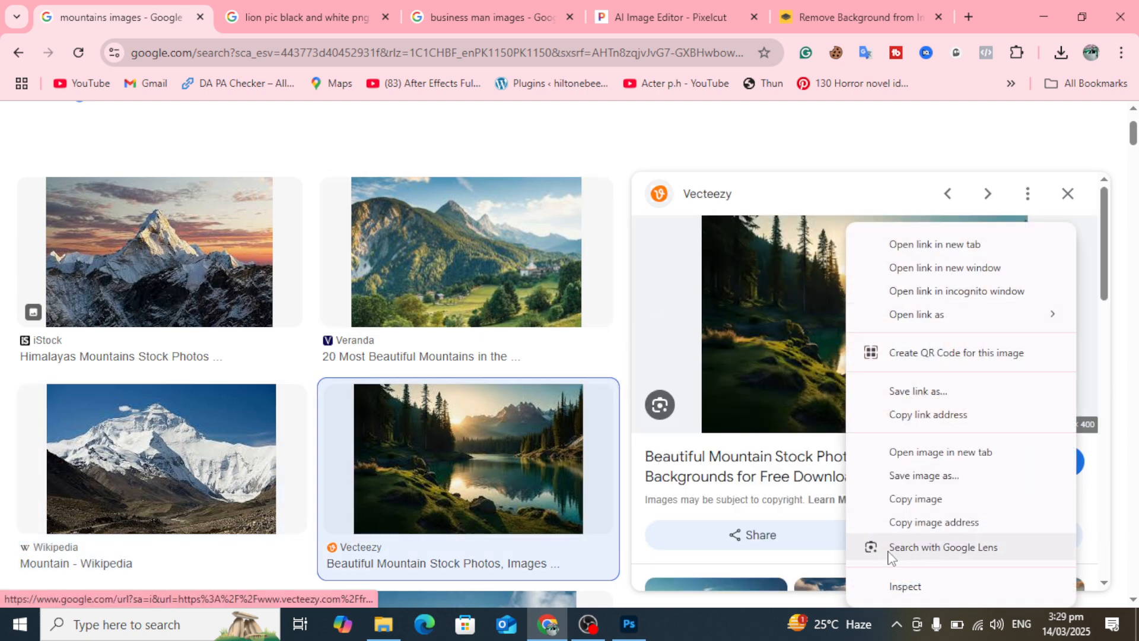
left_click(915, 498)
Step: Switch to Photoshop, paste the copied lake photo and scale it to about 291% so it covers the whole canvas
left_click(629, 623)
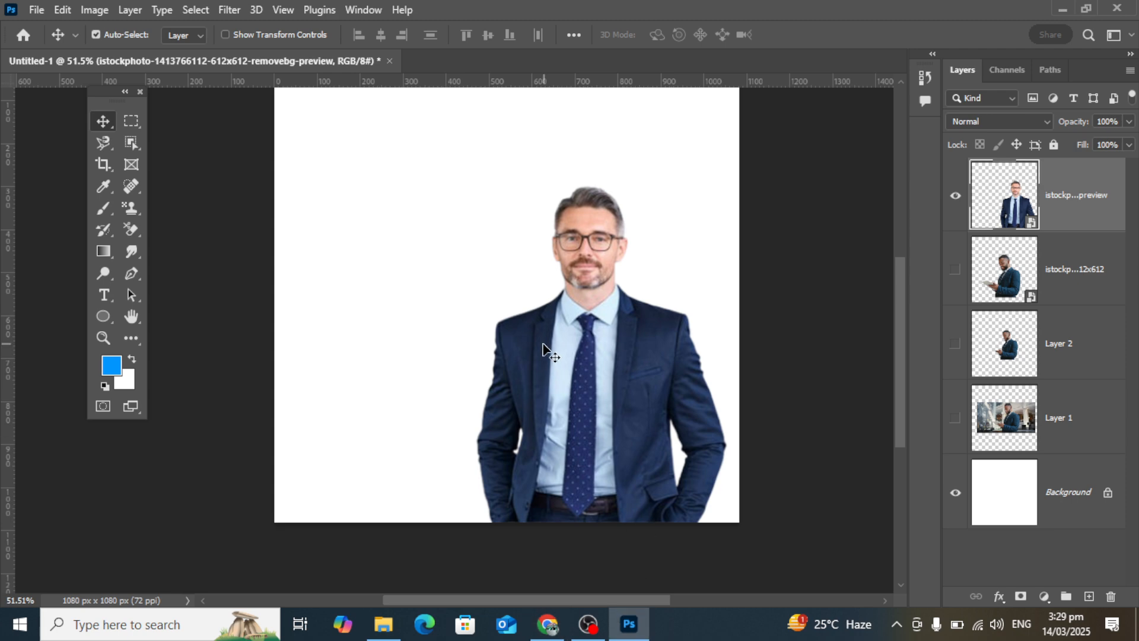
key("ctrl")
key("ctrl+v")
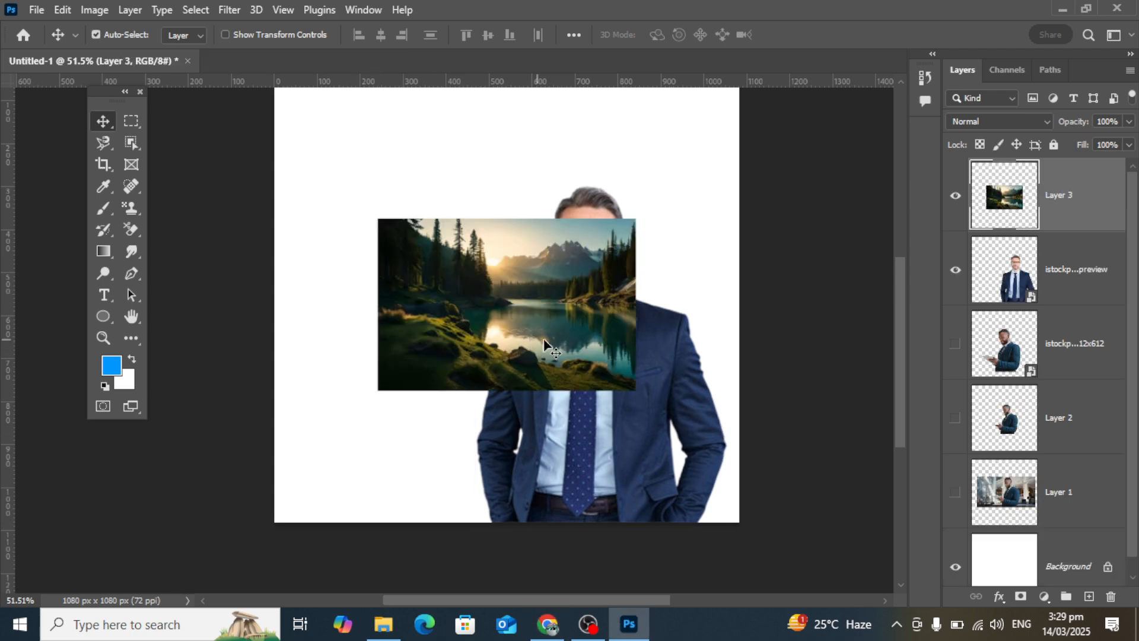
scroll(544, 344, "down", 3)
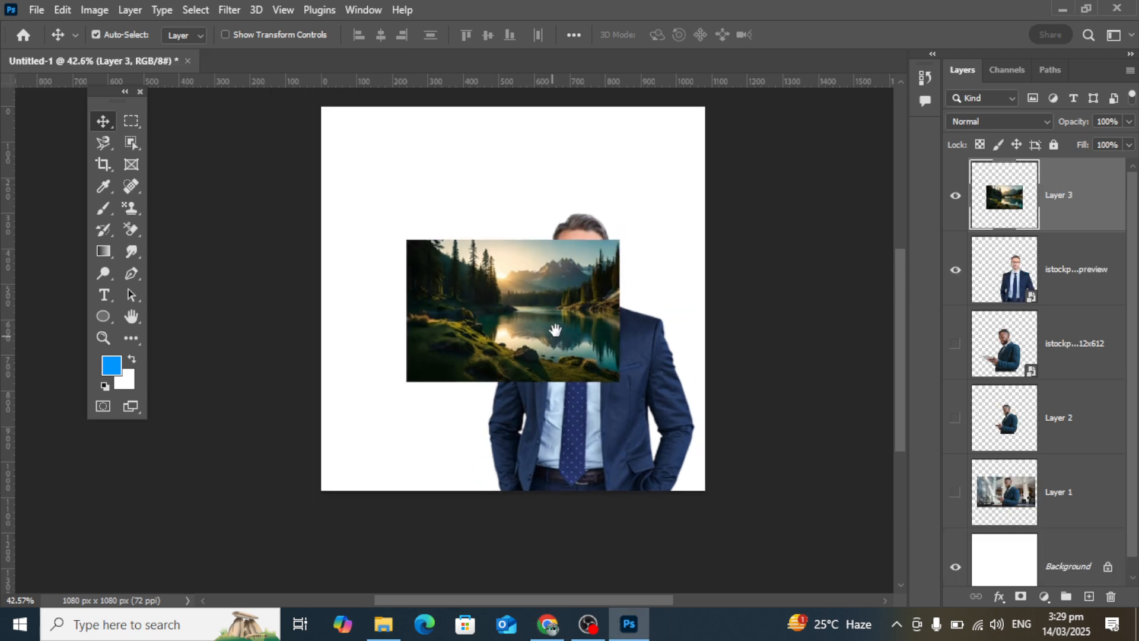
key("ctrl+t")
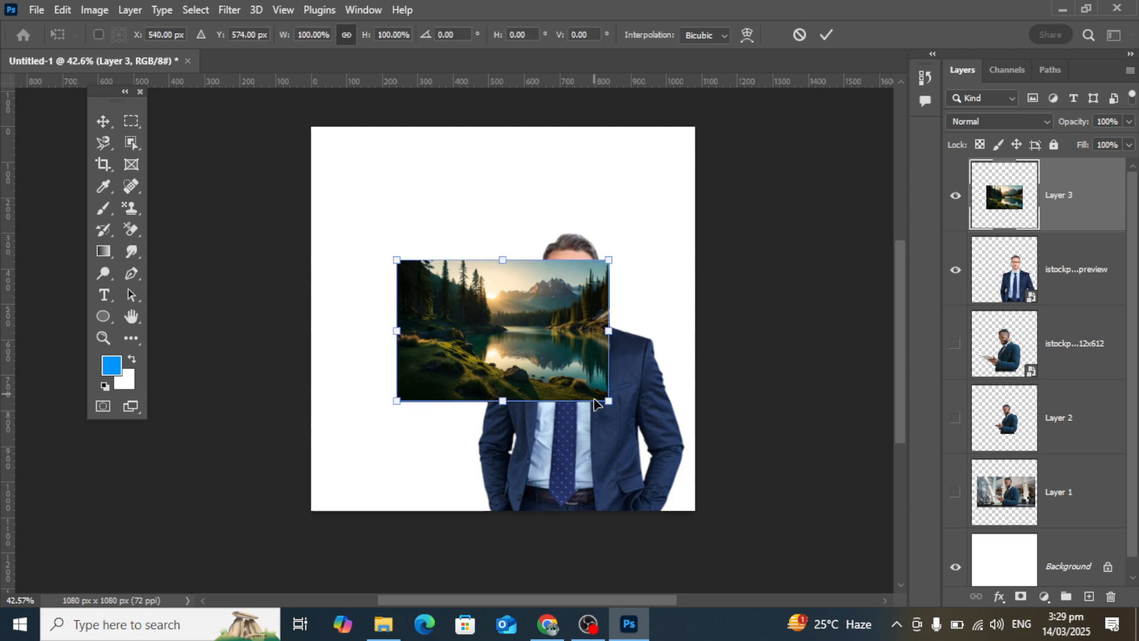
left_click_drag(607, 401, 812, 532)
left_click_drag(660, 398, 649, 389)
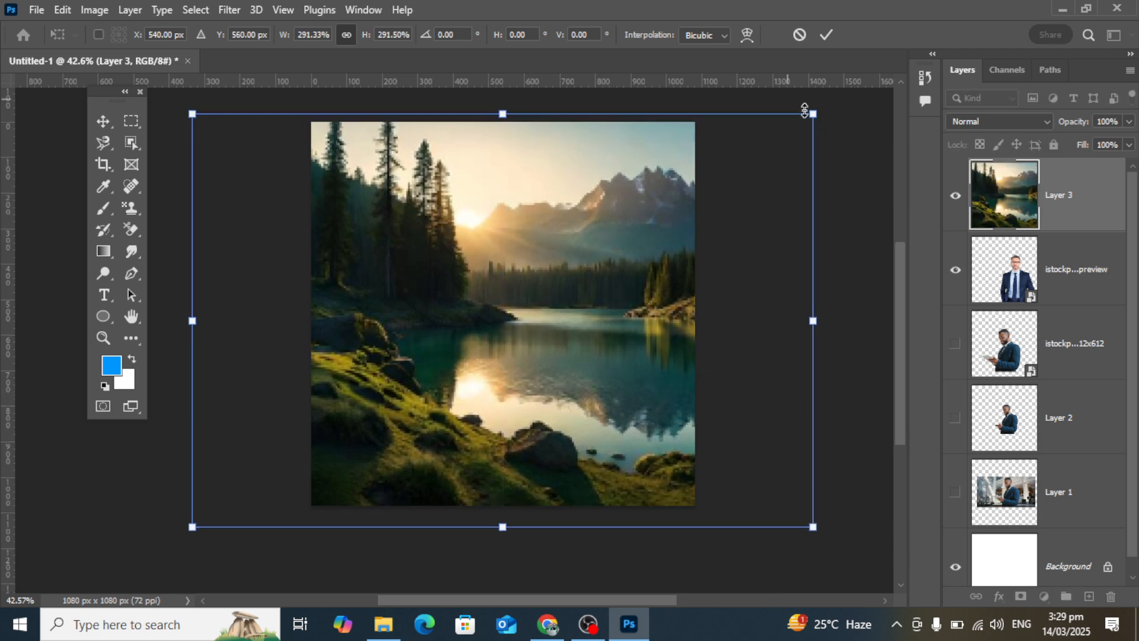
left_click(103, 120)
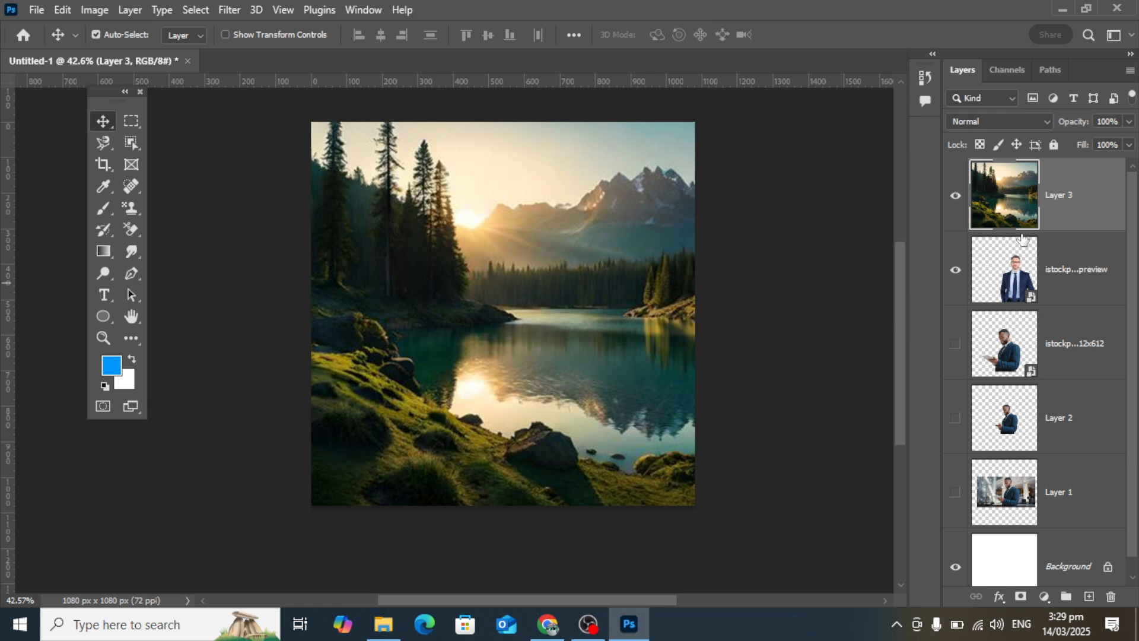
Step: Move the lake photo's layer directly below the businessman with glasses and adjust his position slightly within the canvas's right half
left_click_drag(1064, 191, 1058, 322)
left_click_drag(590, 328, 601, 321)
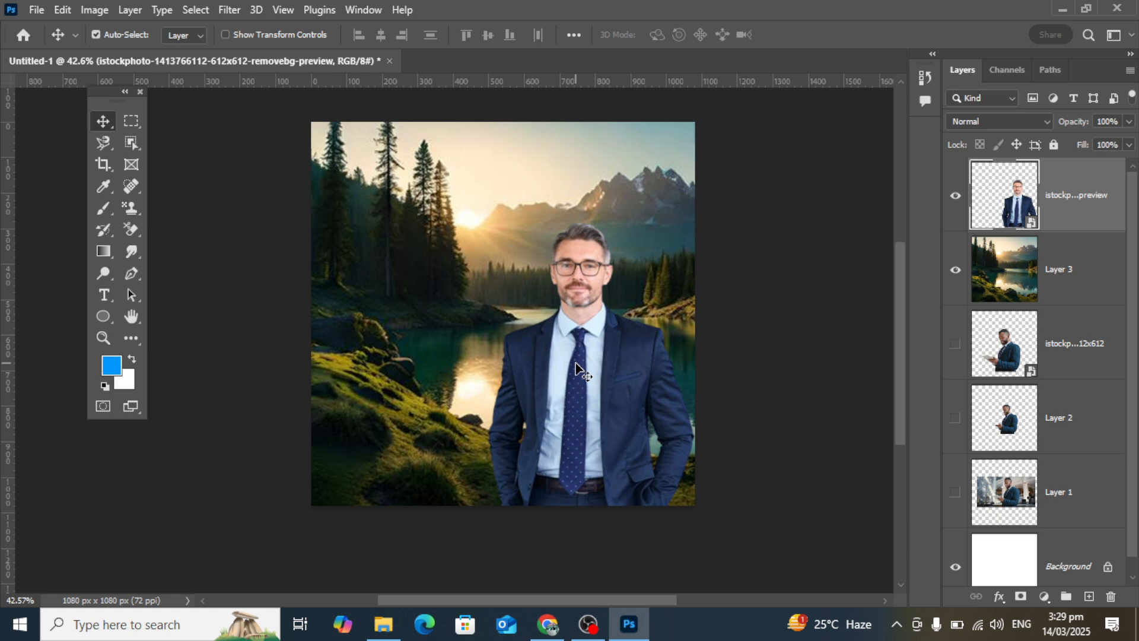
left_click_drag(577, 335, 569, 334)
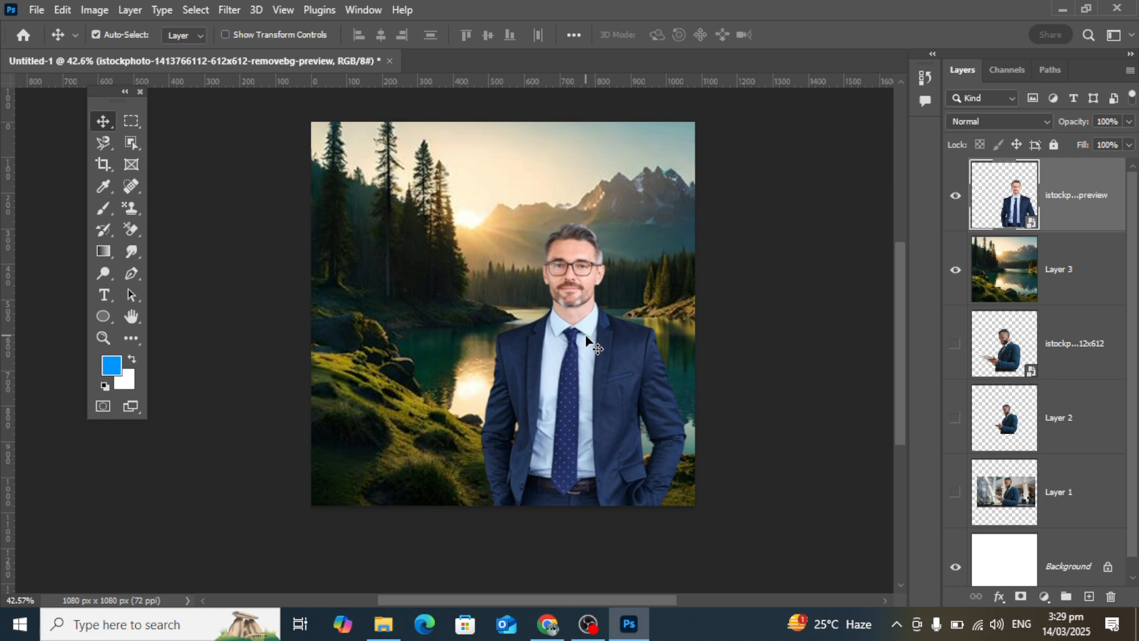
scroll(588, 339, "down", 2)
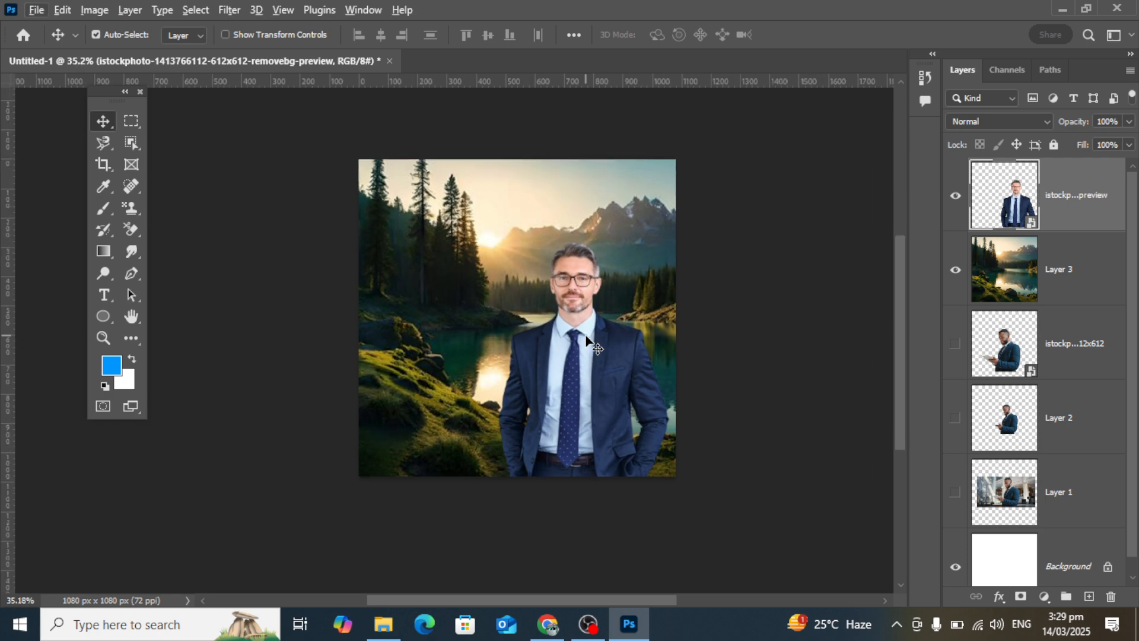
scroll(588, 339, "up", 2)
scroll(587, 340, "down", 1)
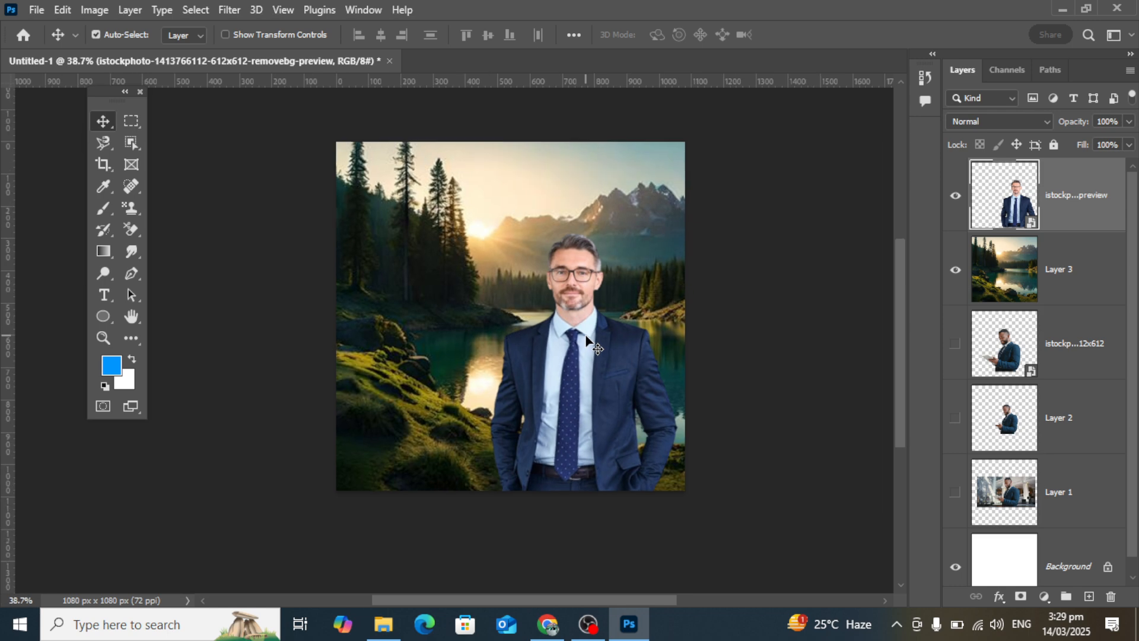